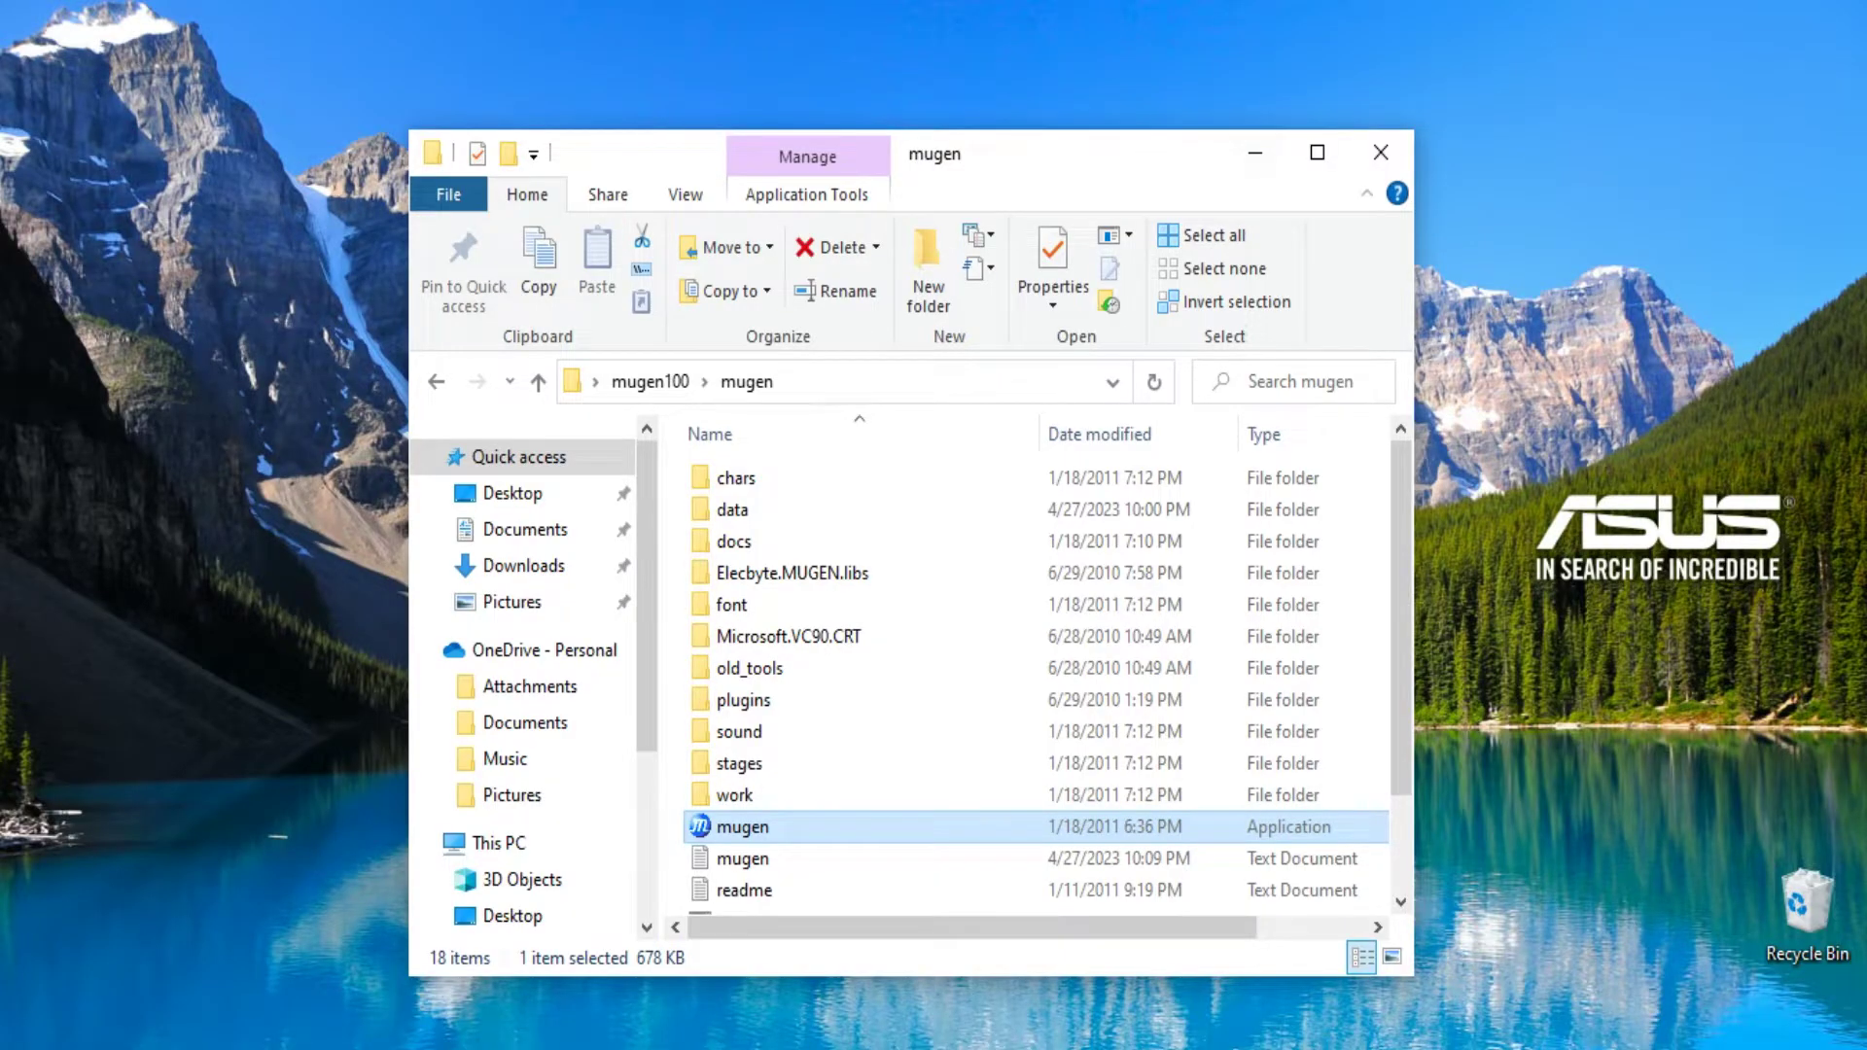
- Launch MUGEN, view the arcade select with the two Kung Fu Man slots, then quit
drag(1012, 160, 970, 148)
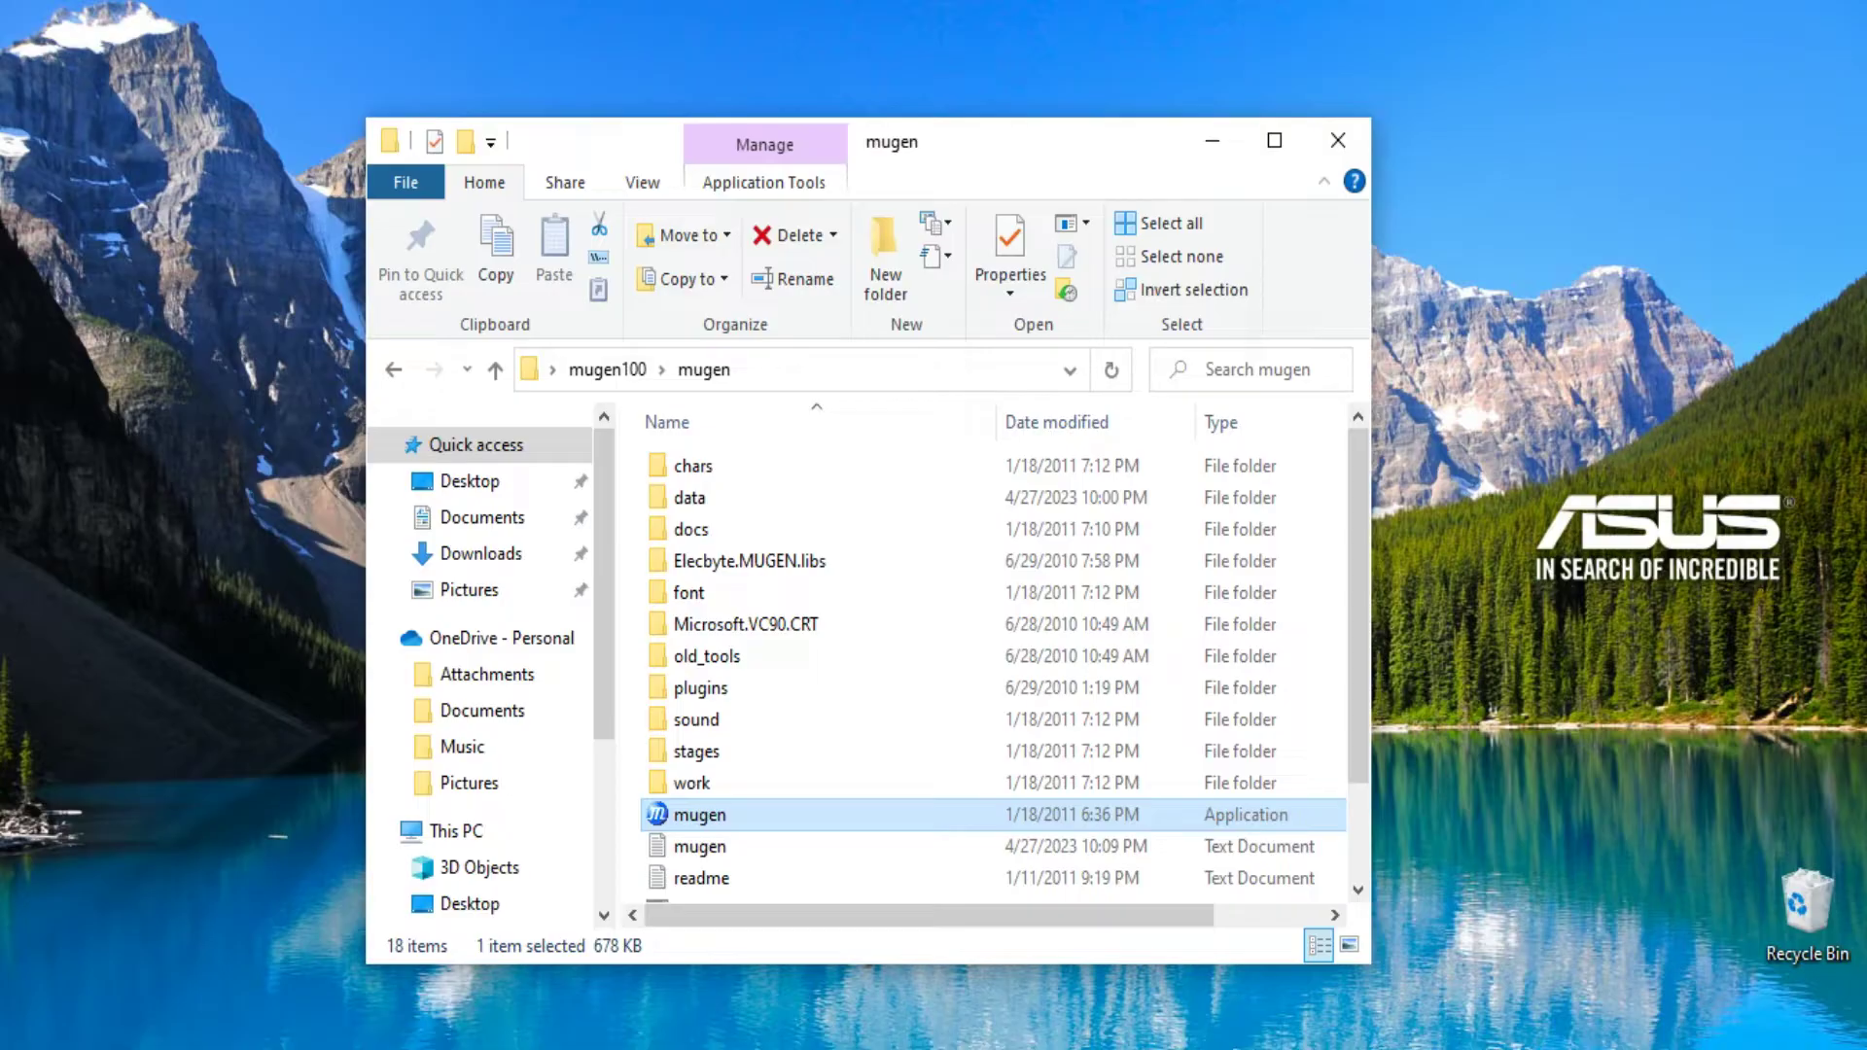
click(702, 814)
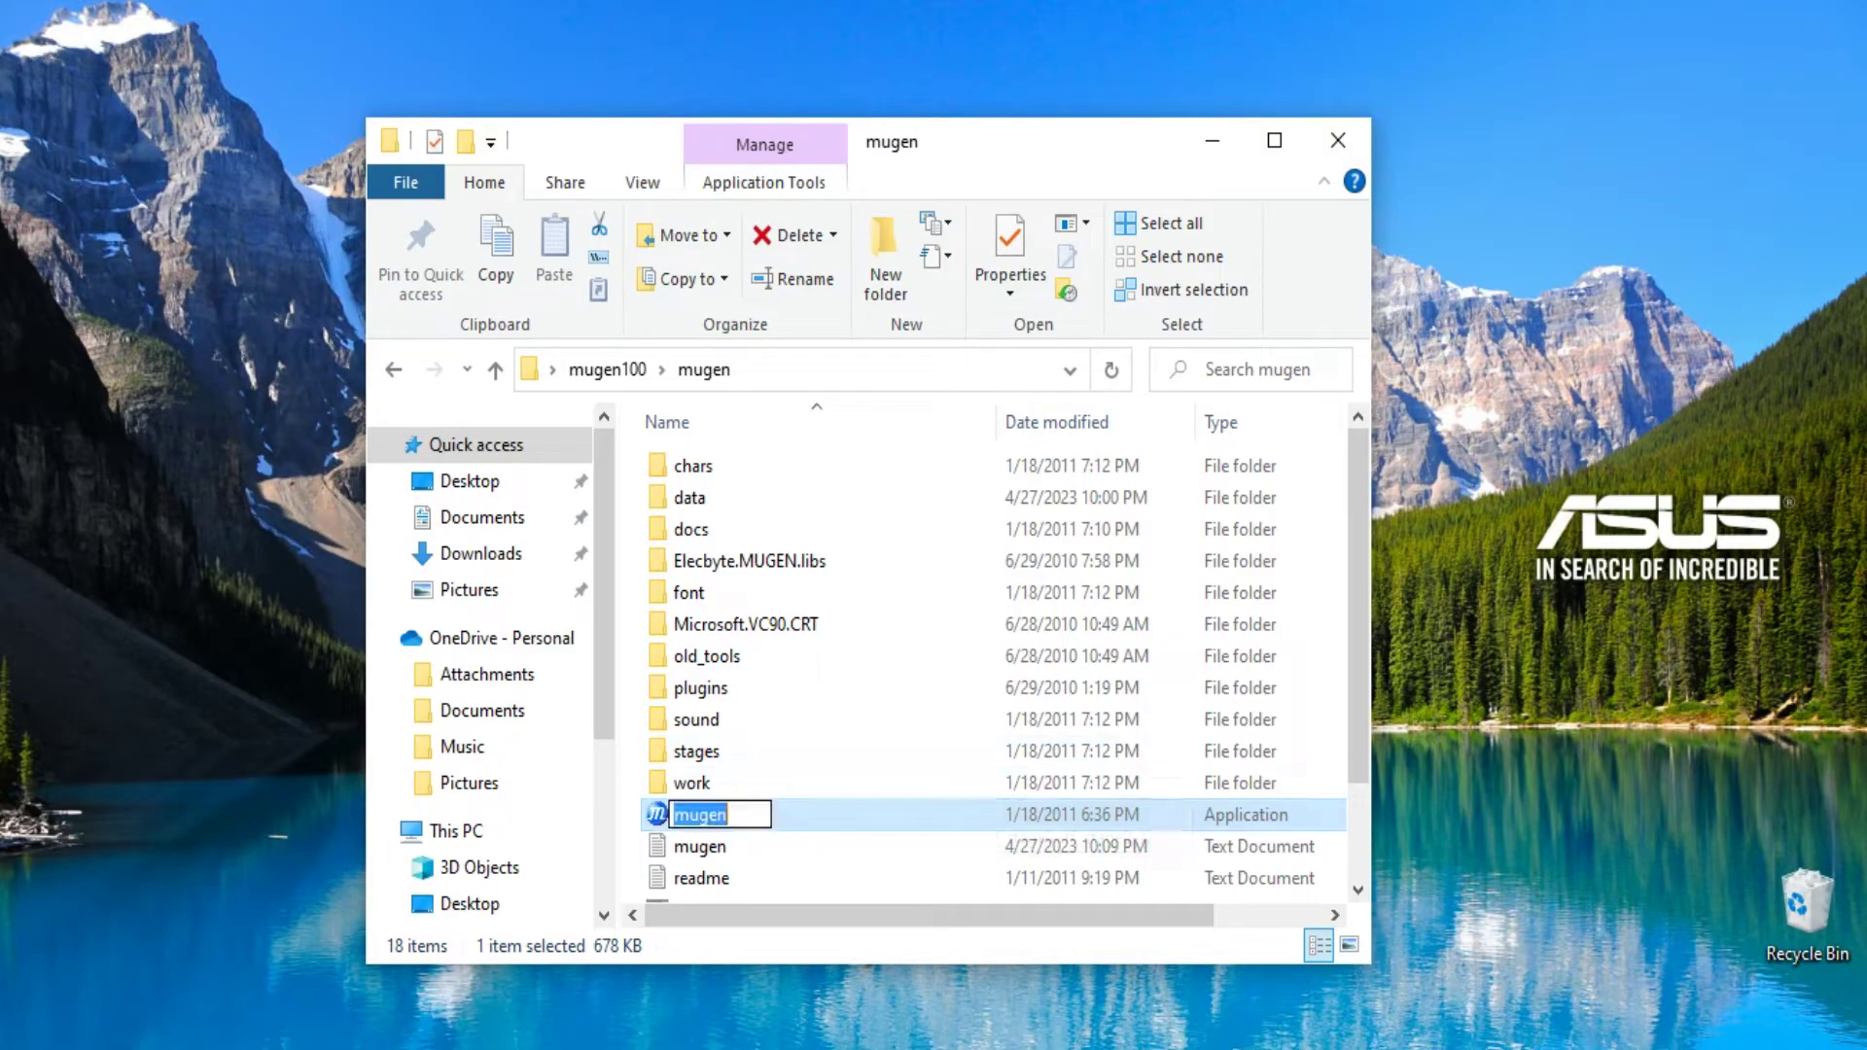
click(727, 815)
click(856, 815)
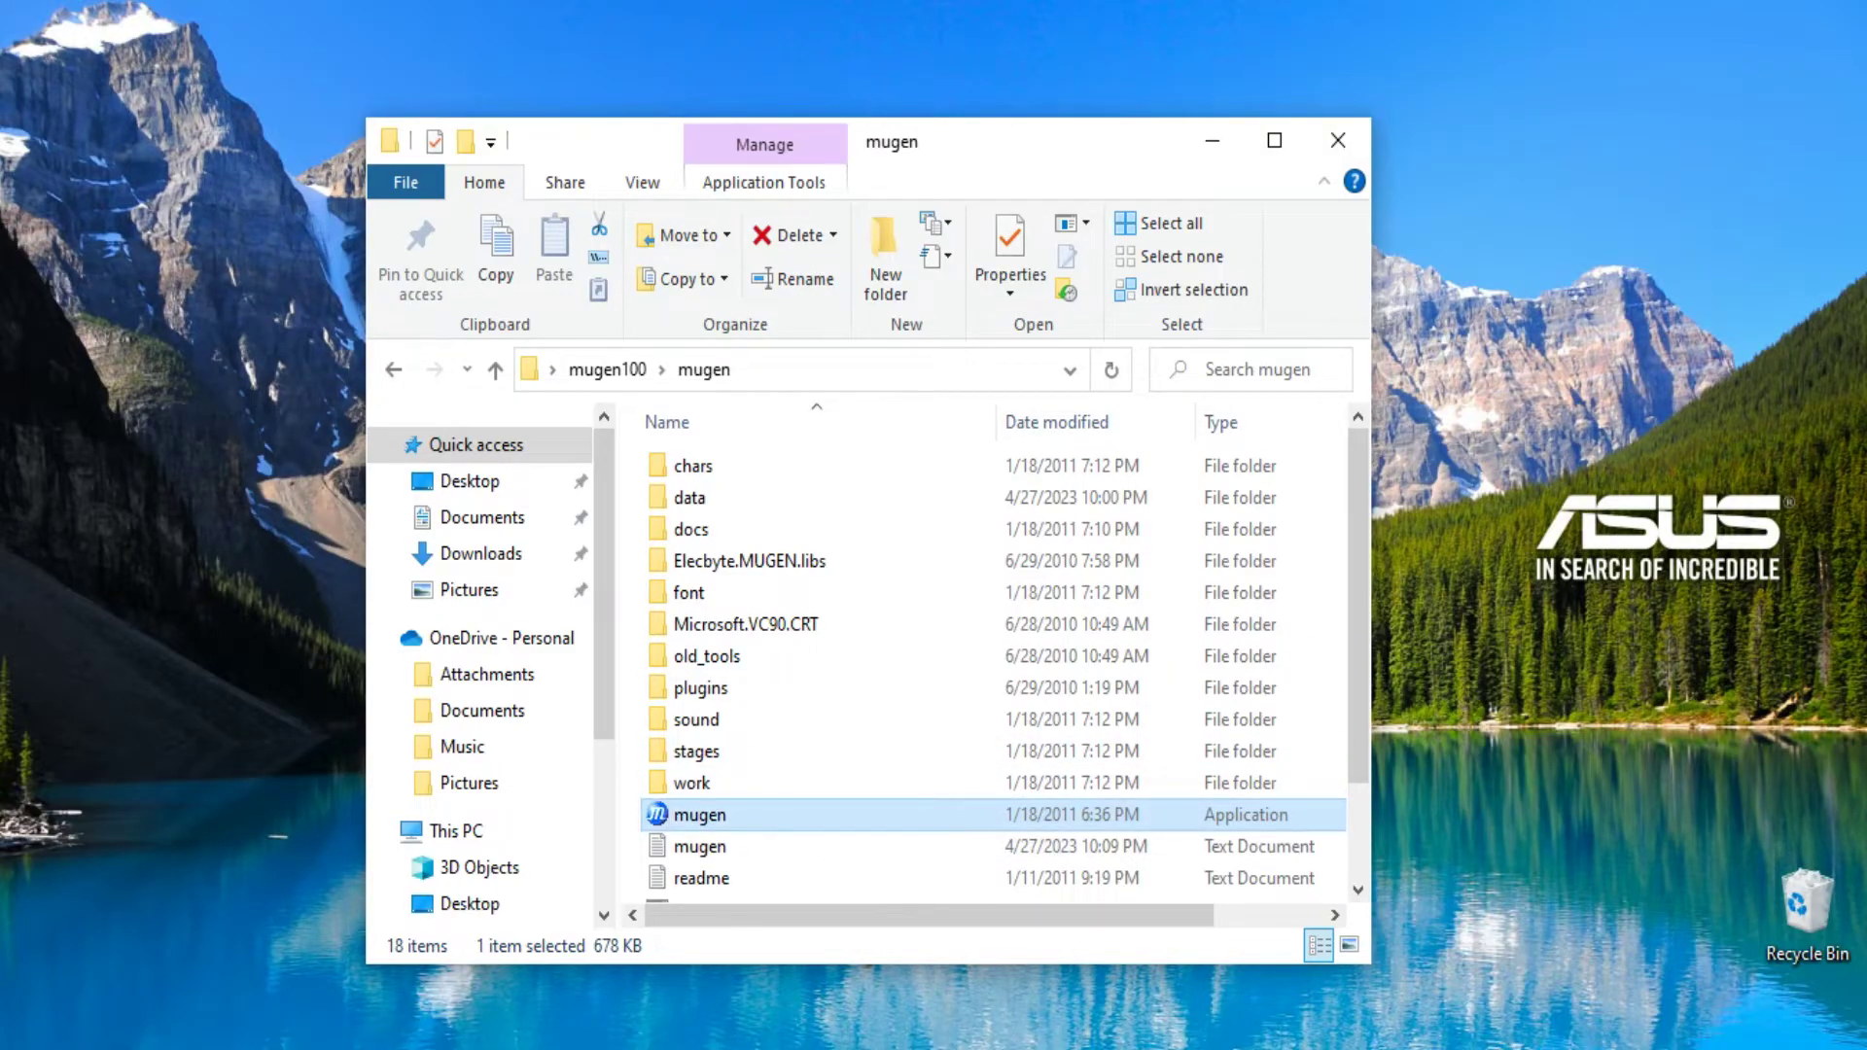
key(Return)
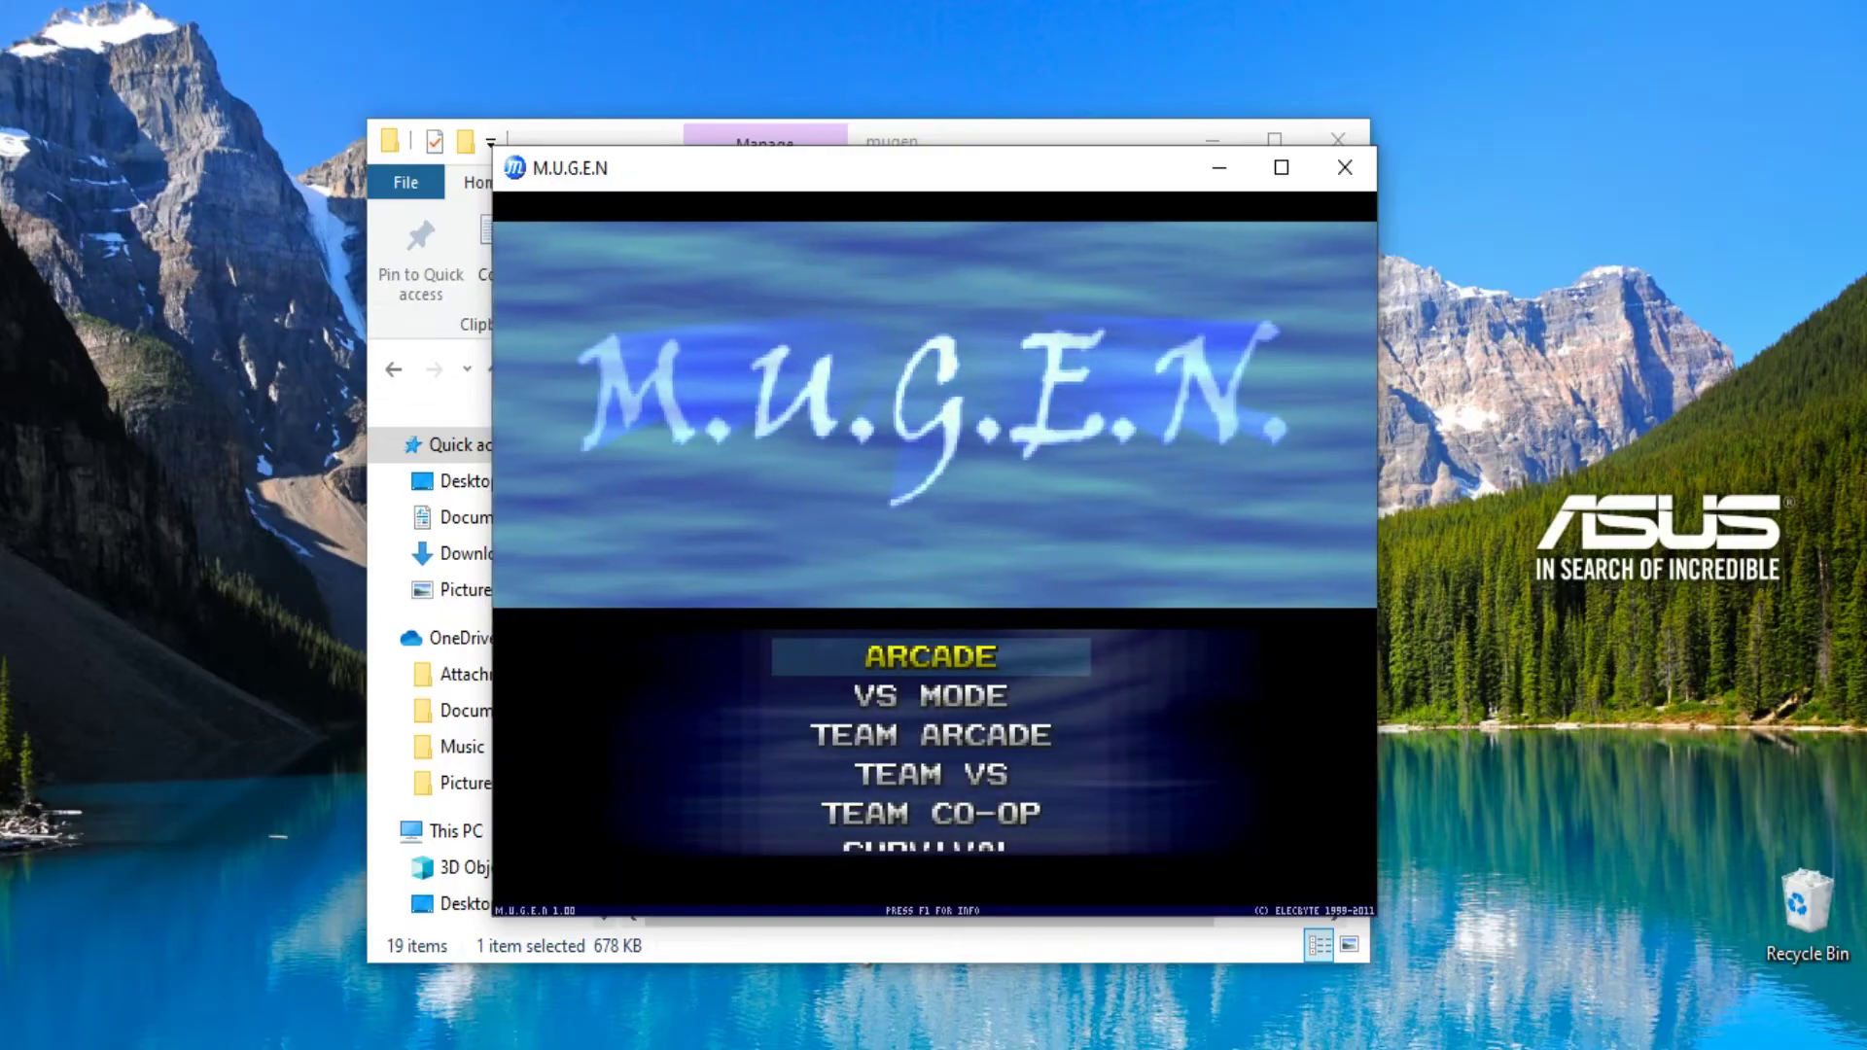
key(Return)
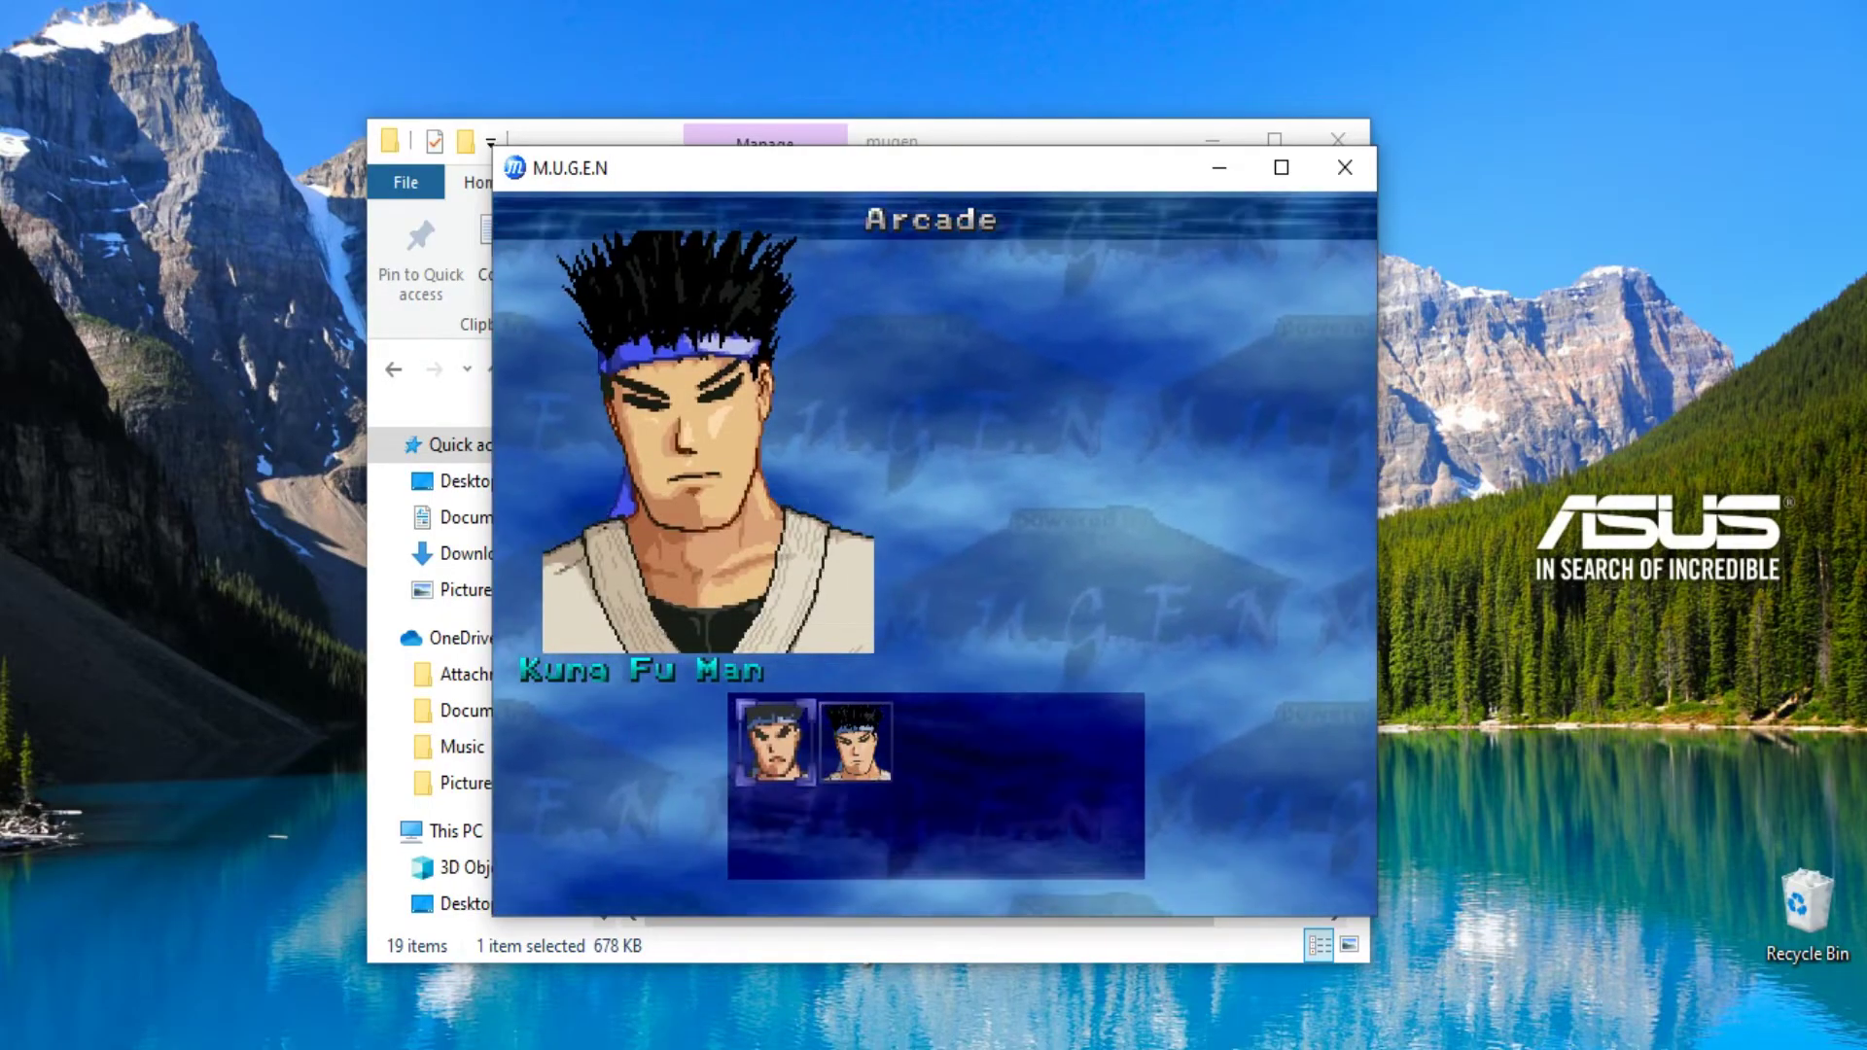
key(Right)
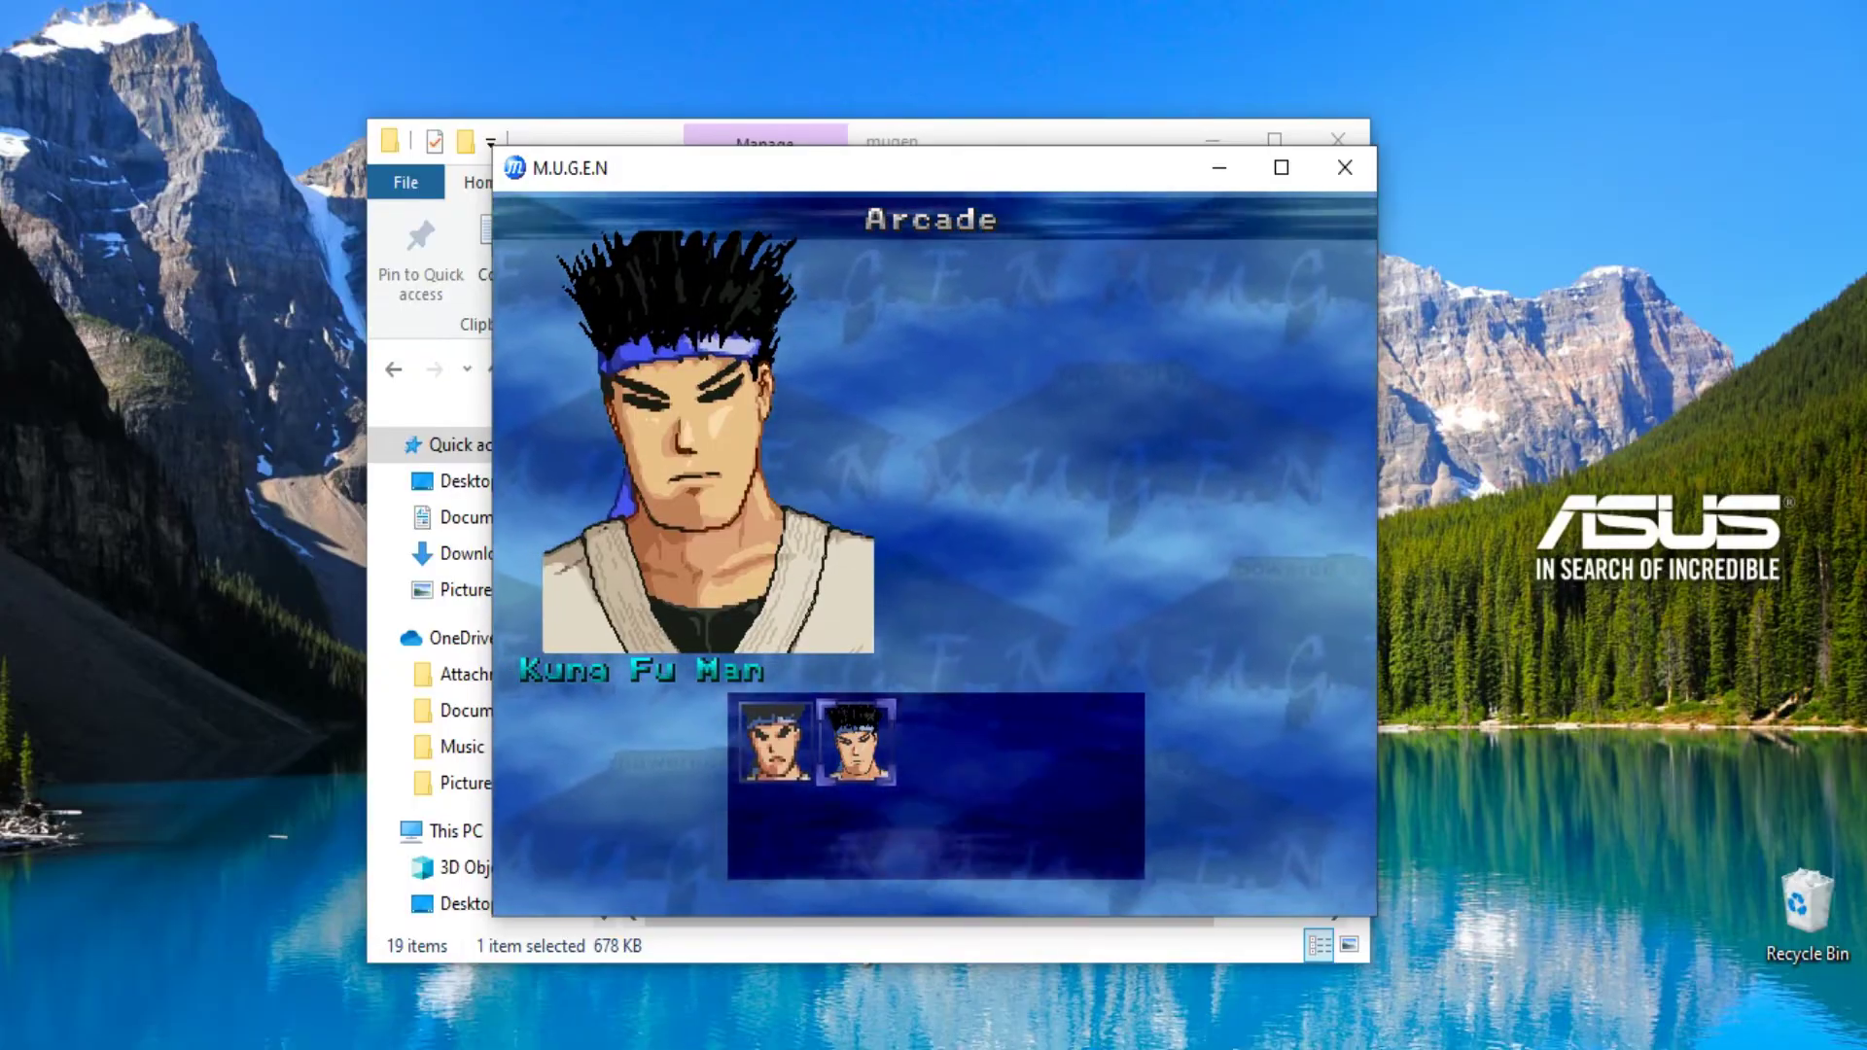
key(Escape)
key(Escape)
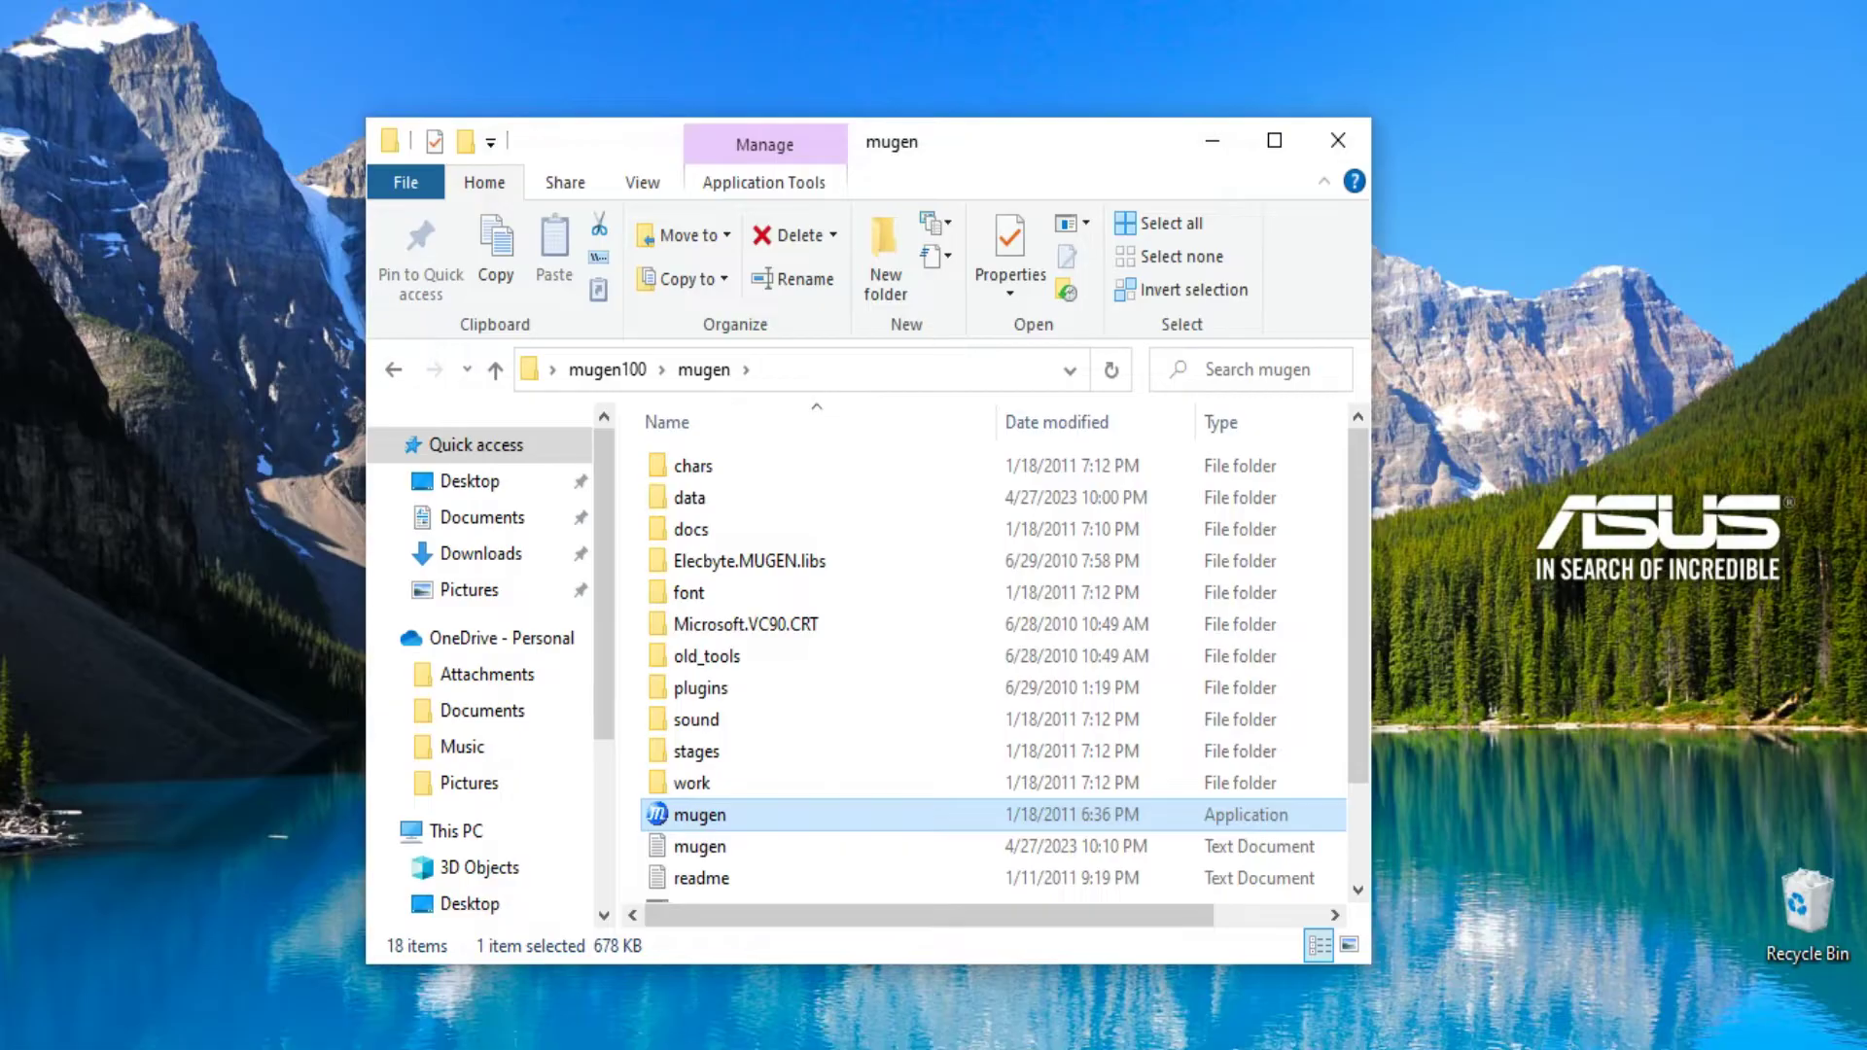
- Extract the YRyu archive and move the inner YRyu folder out to the desktop
drag(1112, 153, 942, 154)
drag(1289, 310, 1498, 309)
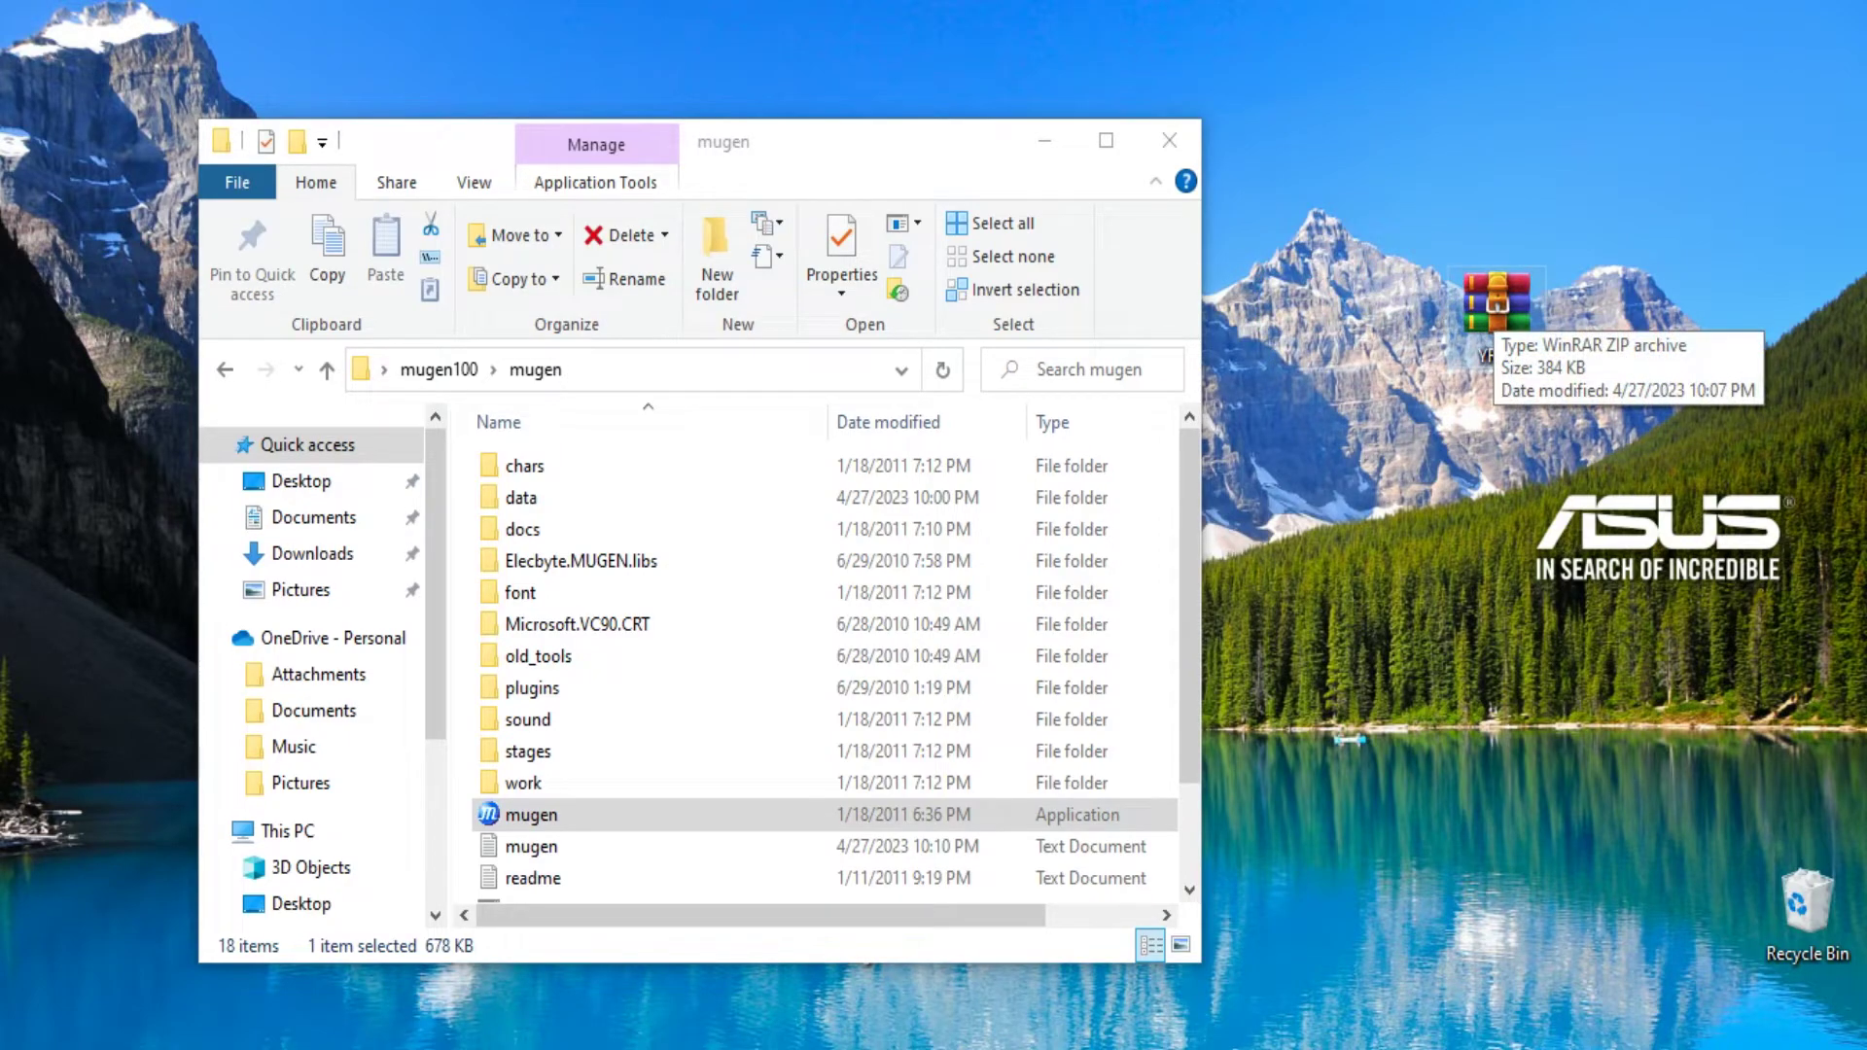
right_click(1498, 309)
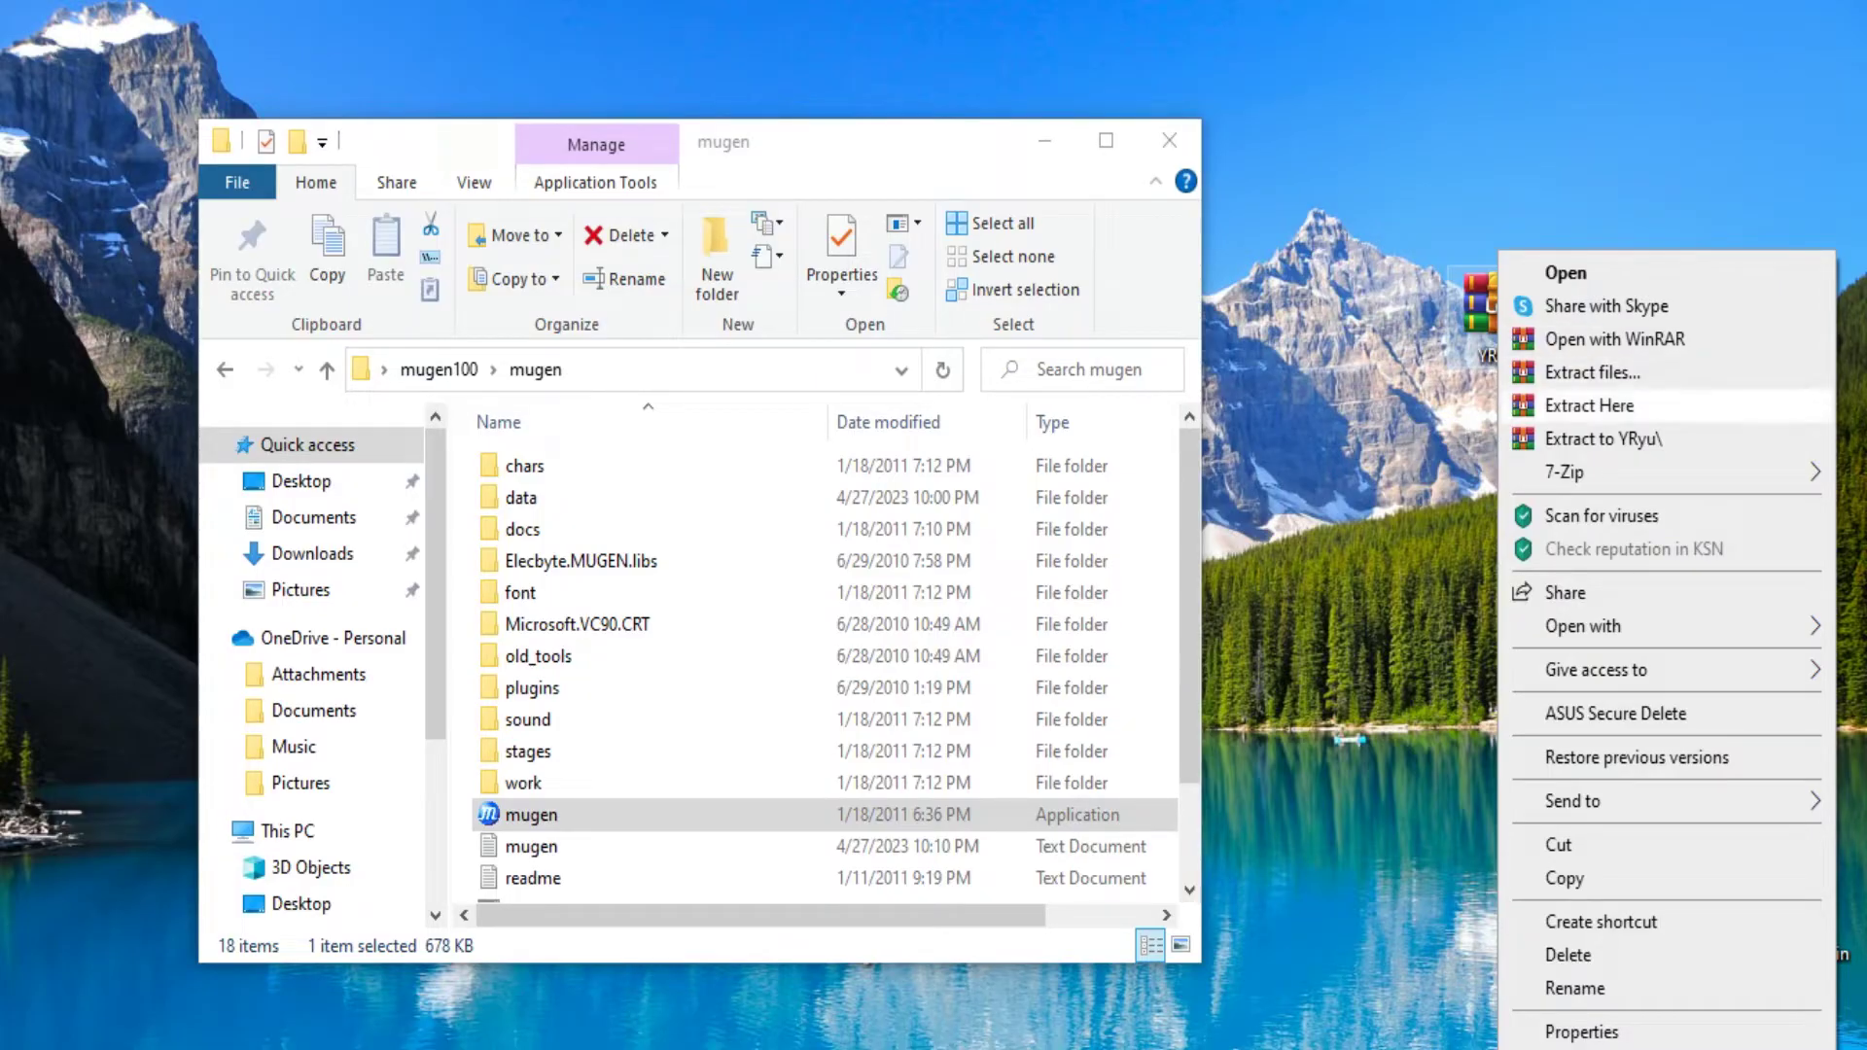
click(1603, 439)
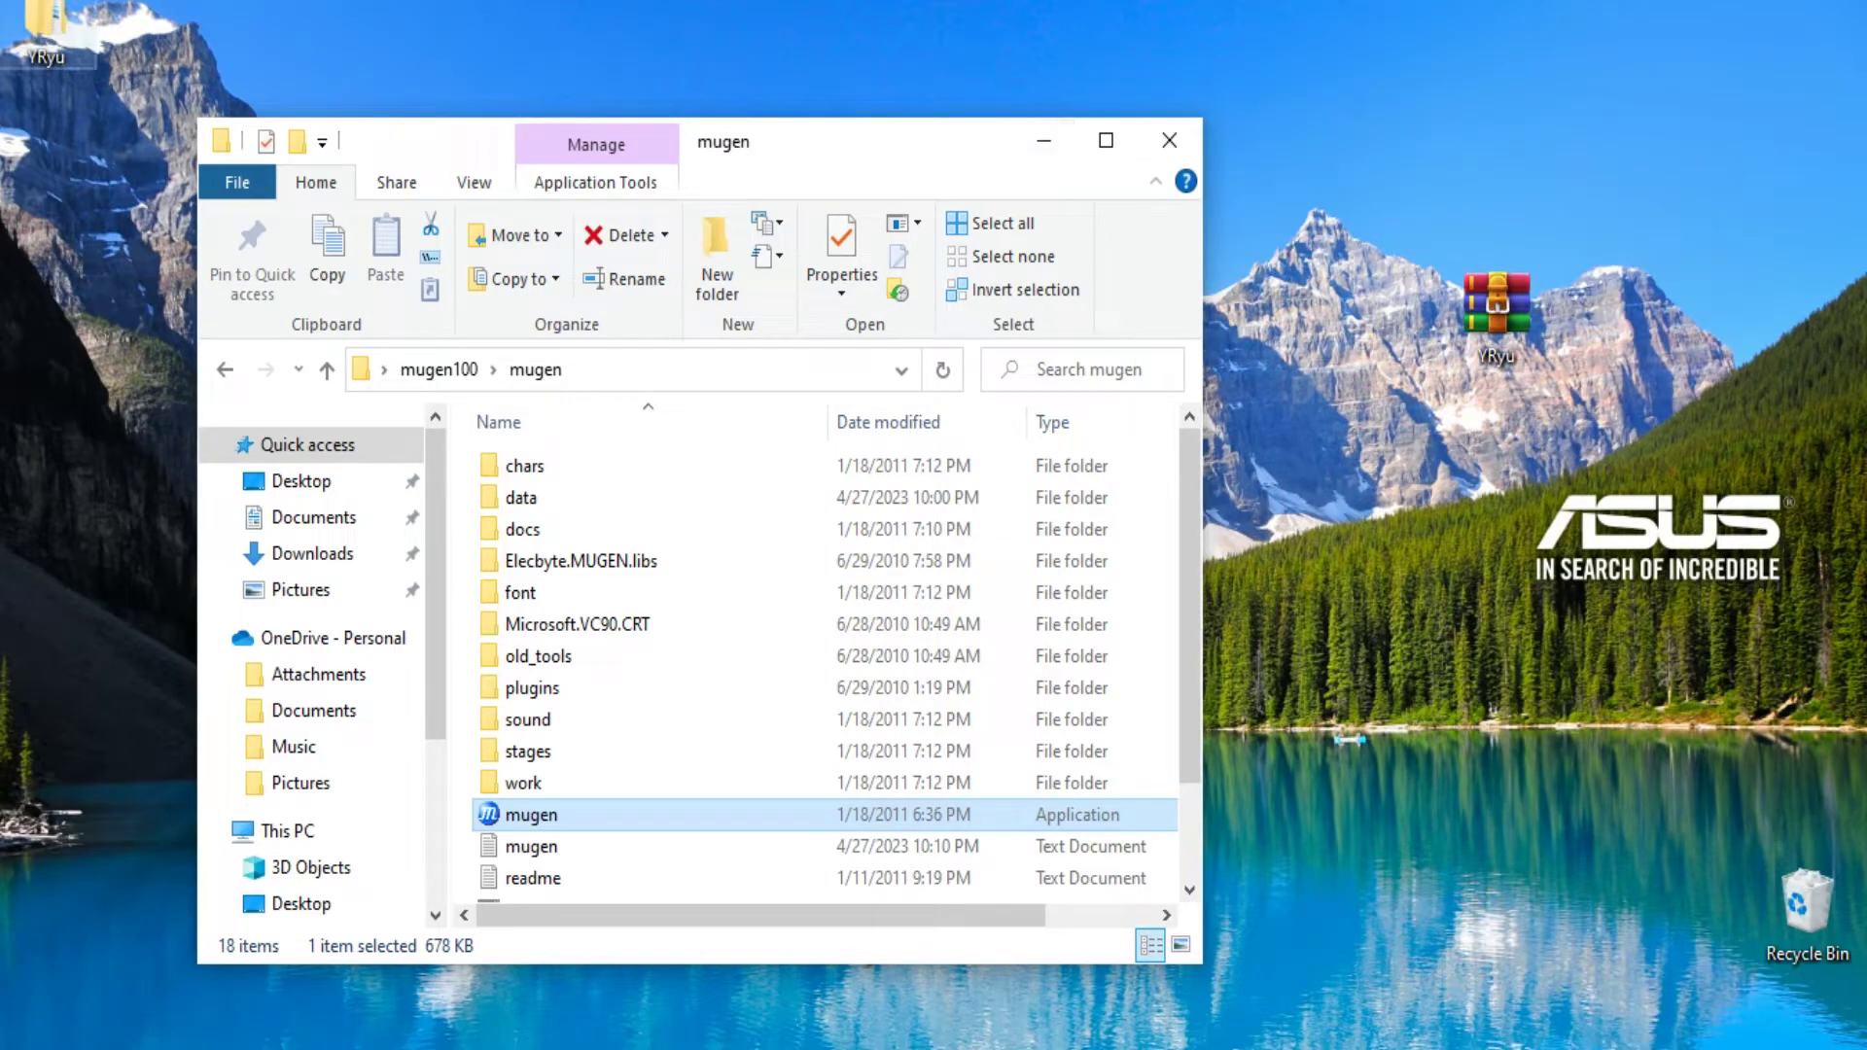
drag(44, 24, 1392, 611)
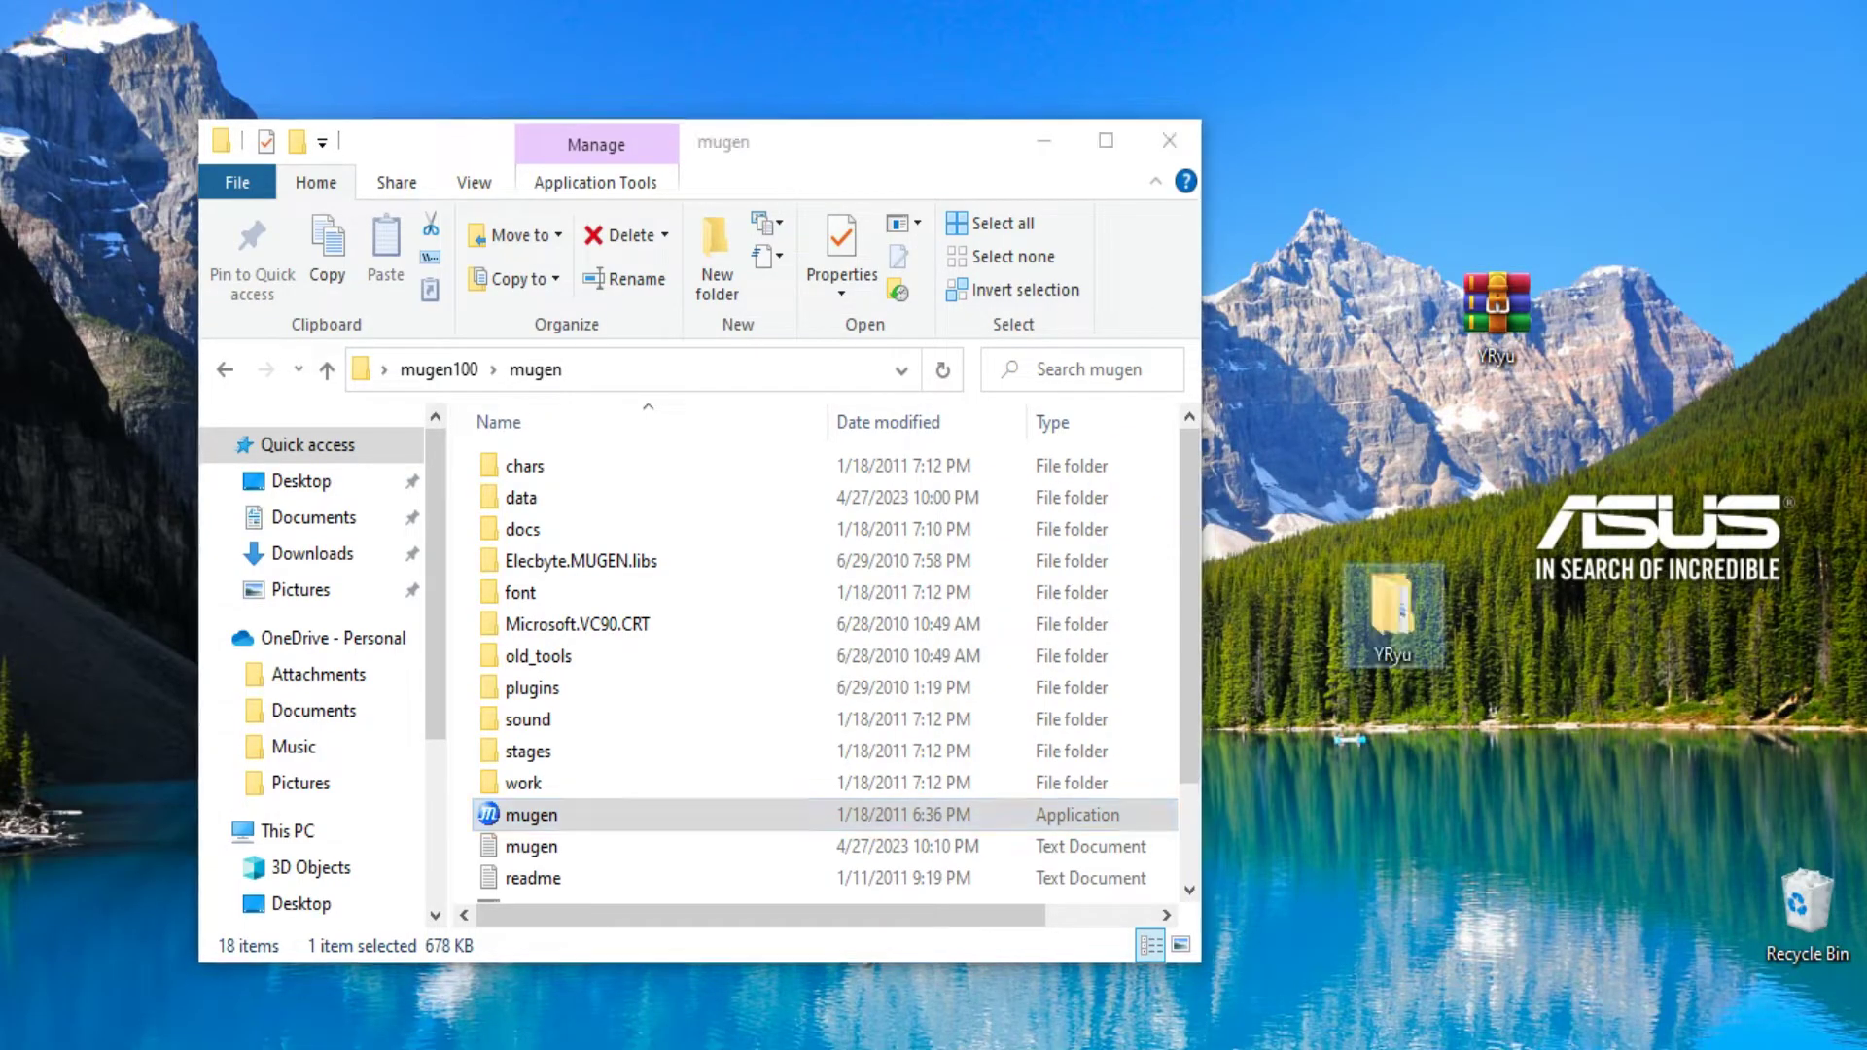
double_click(1393, 611)
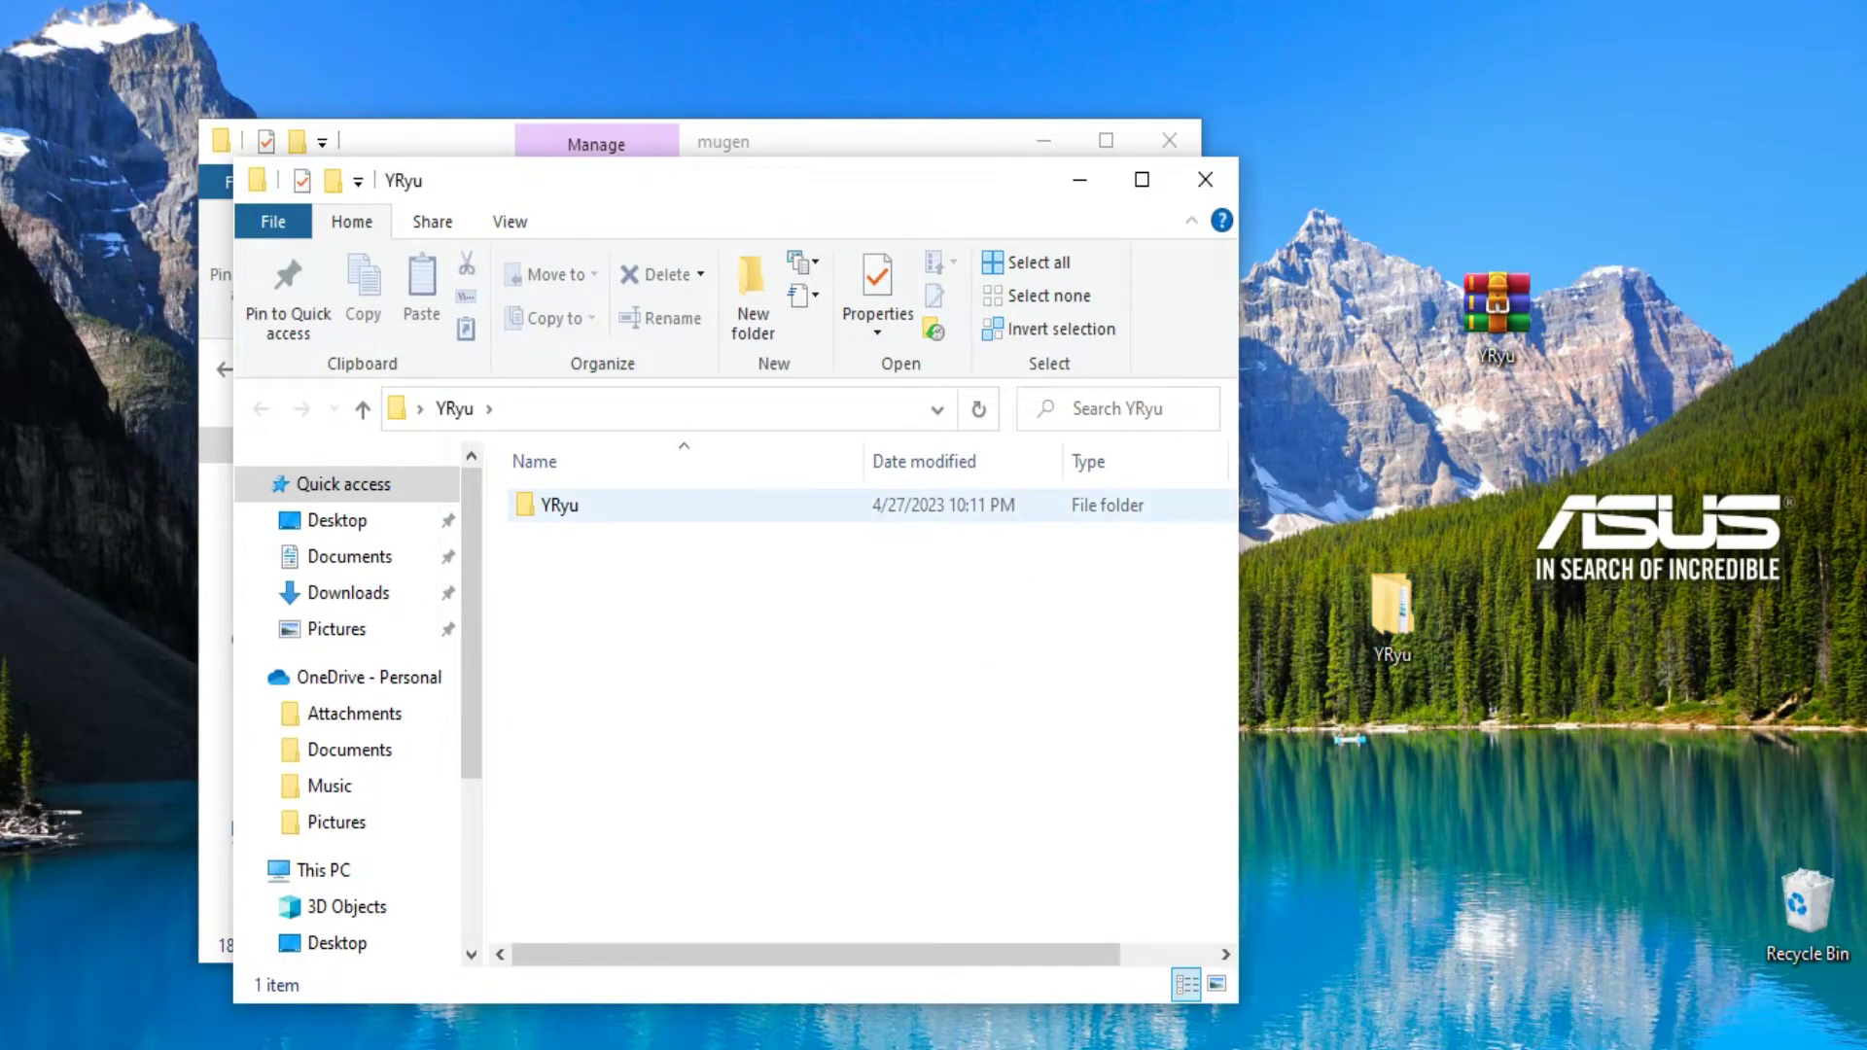
drag(564, 506, 1559, 683)
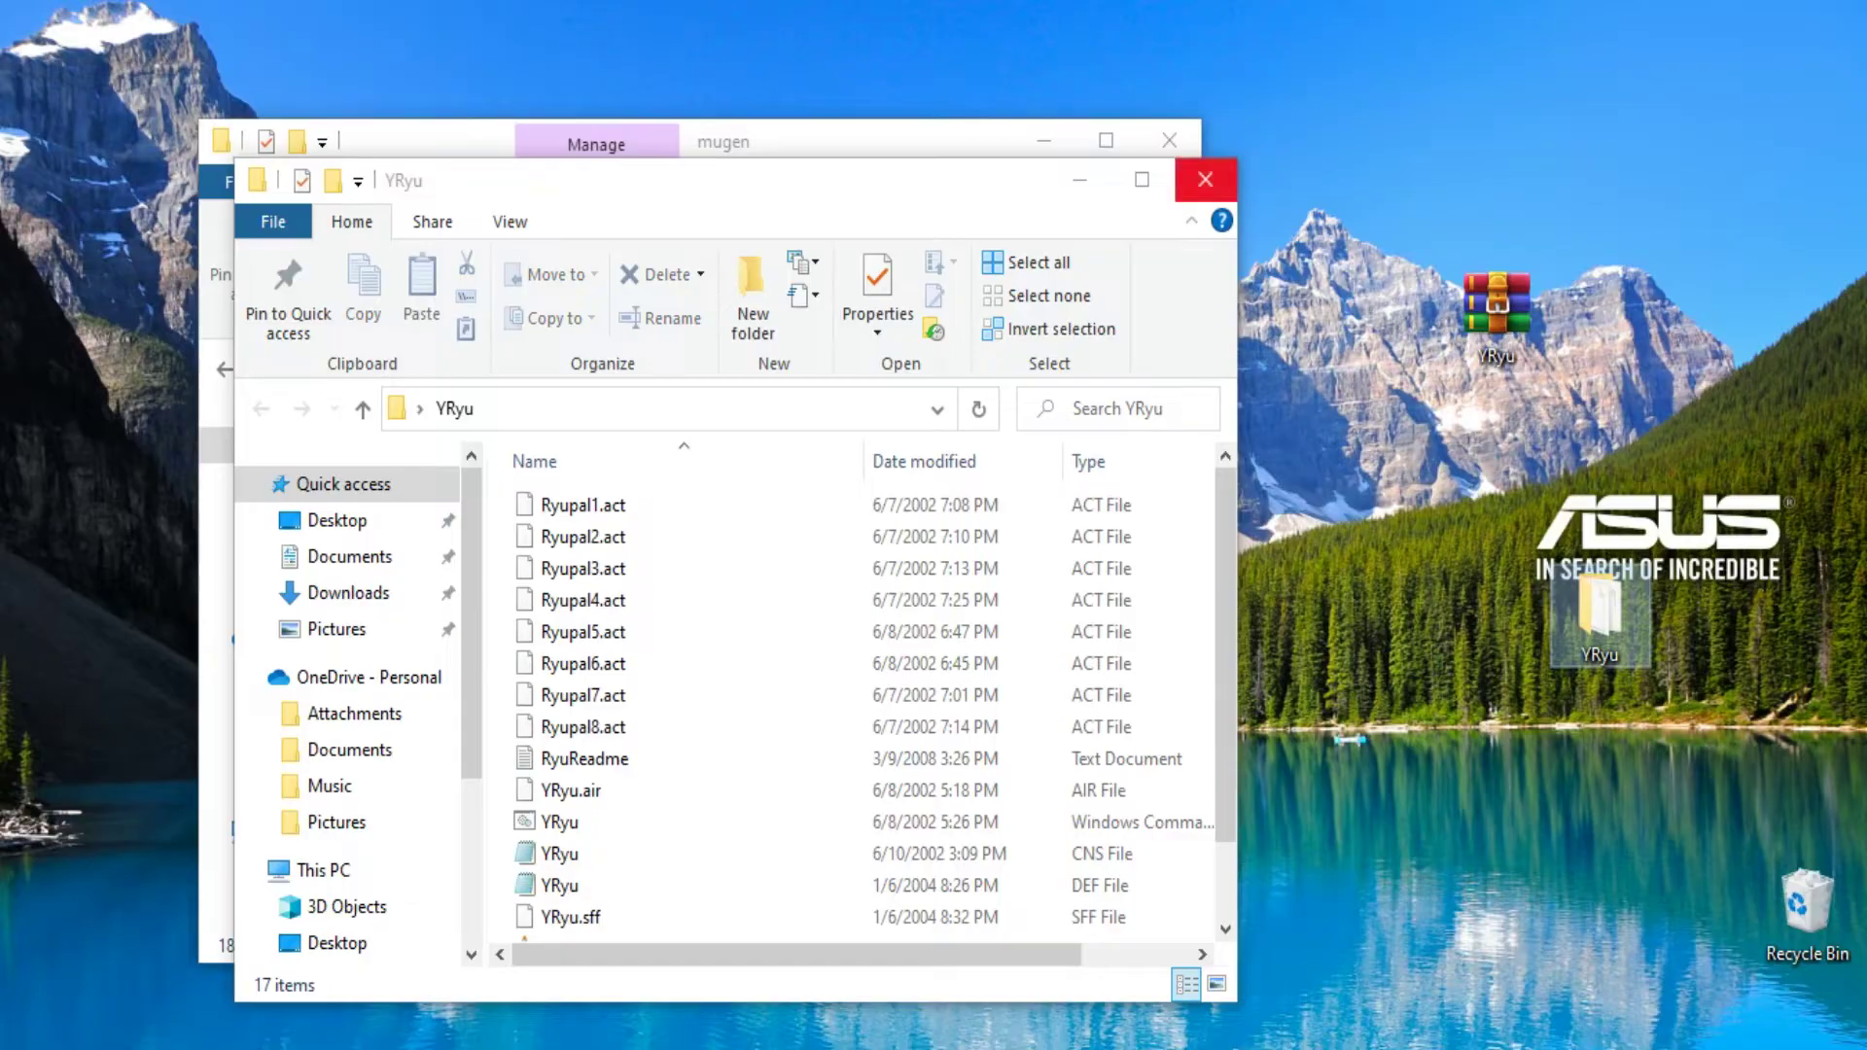
scroll(681, 729, down, 1)
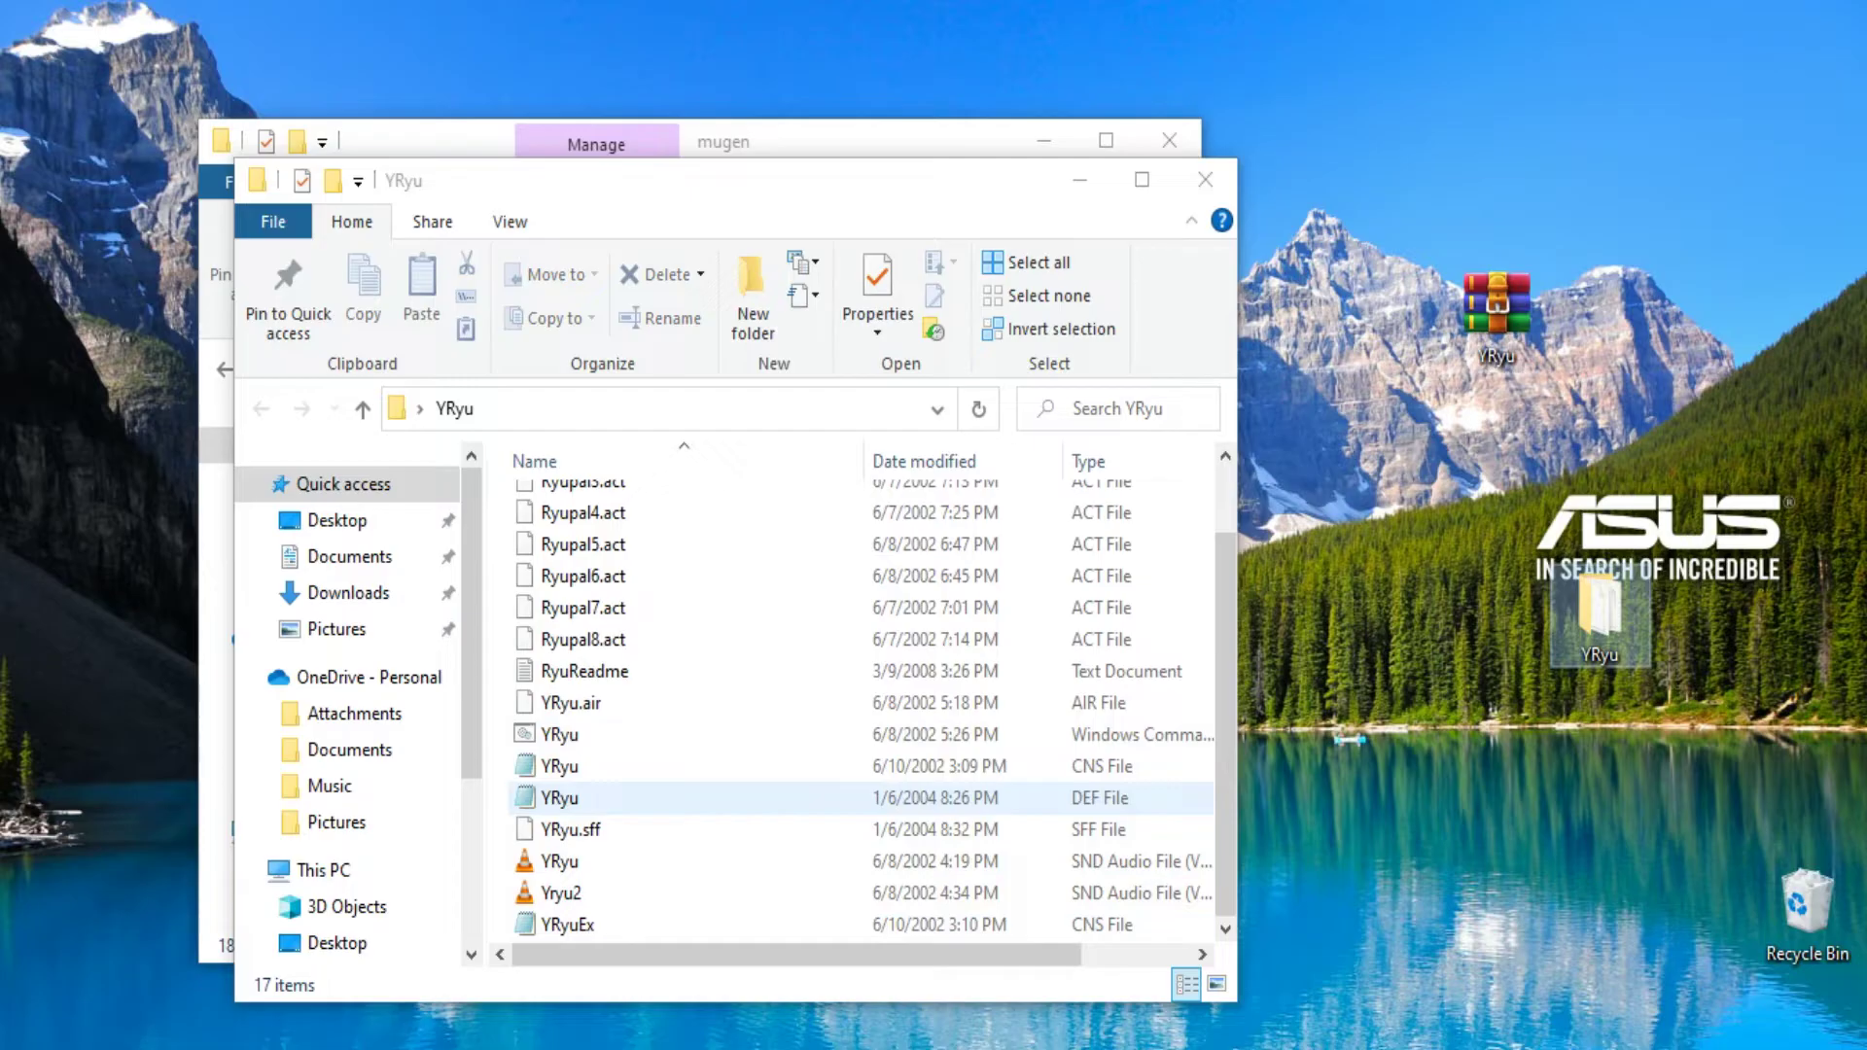
- Copy the YRyu DEF file's name and rename the desktop YRyu folder to match
click(560, 799)
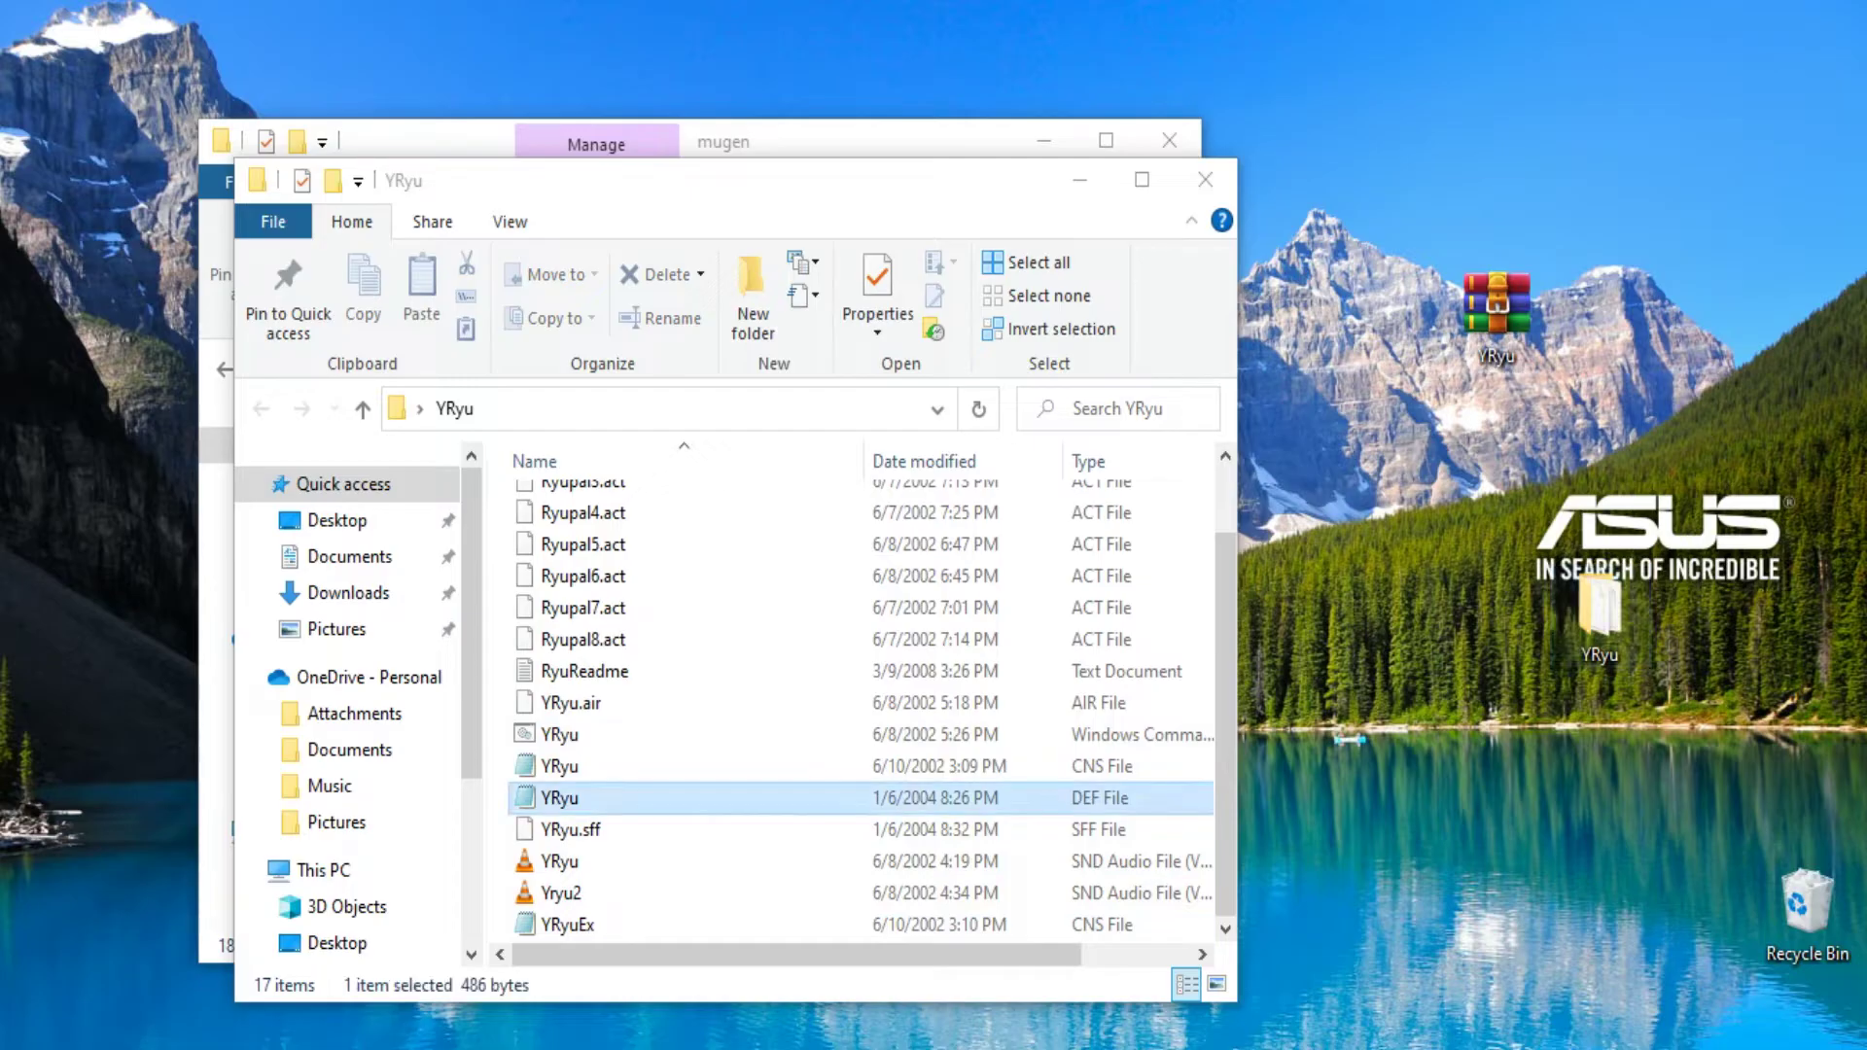
click(563, 800)
right_click(563, 799)
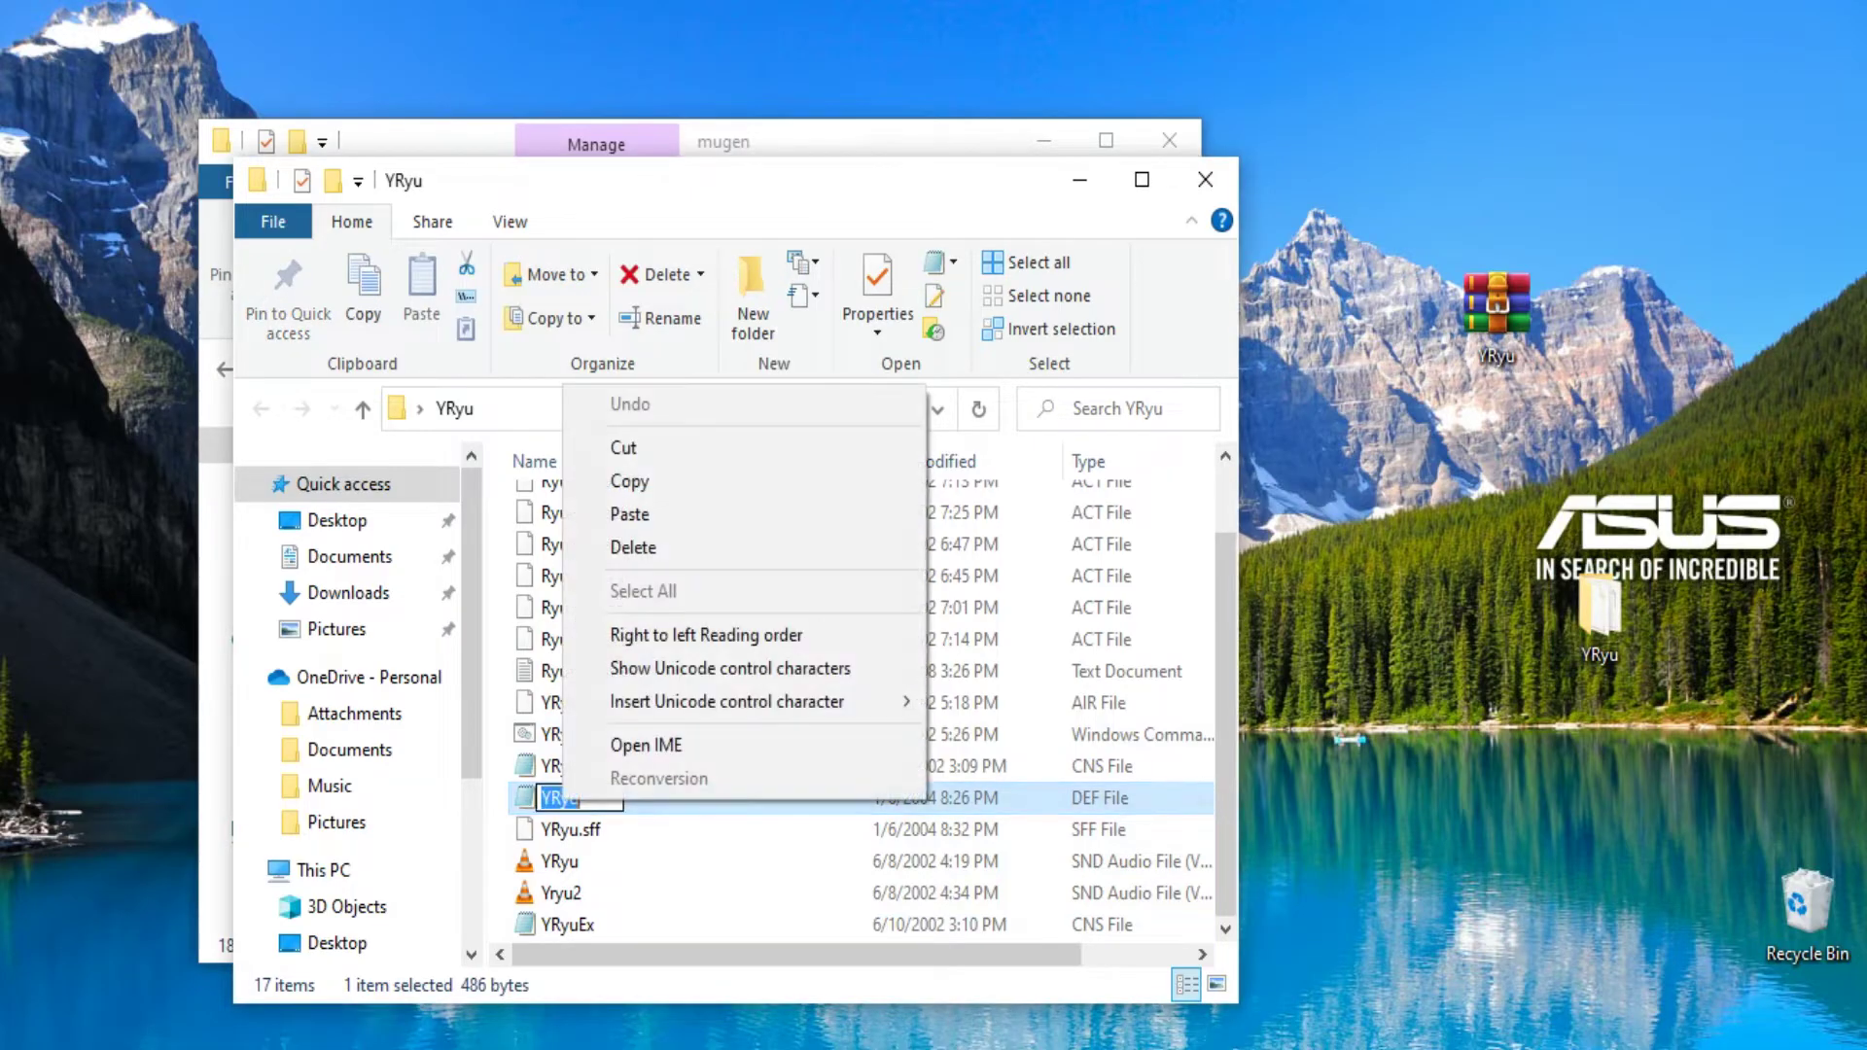
click(629, 481)
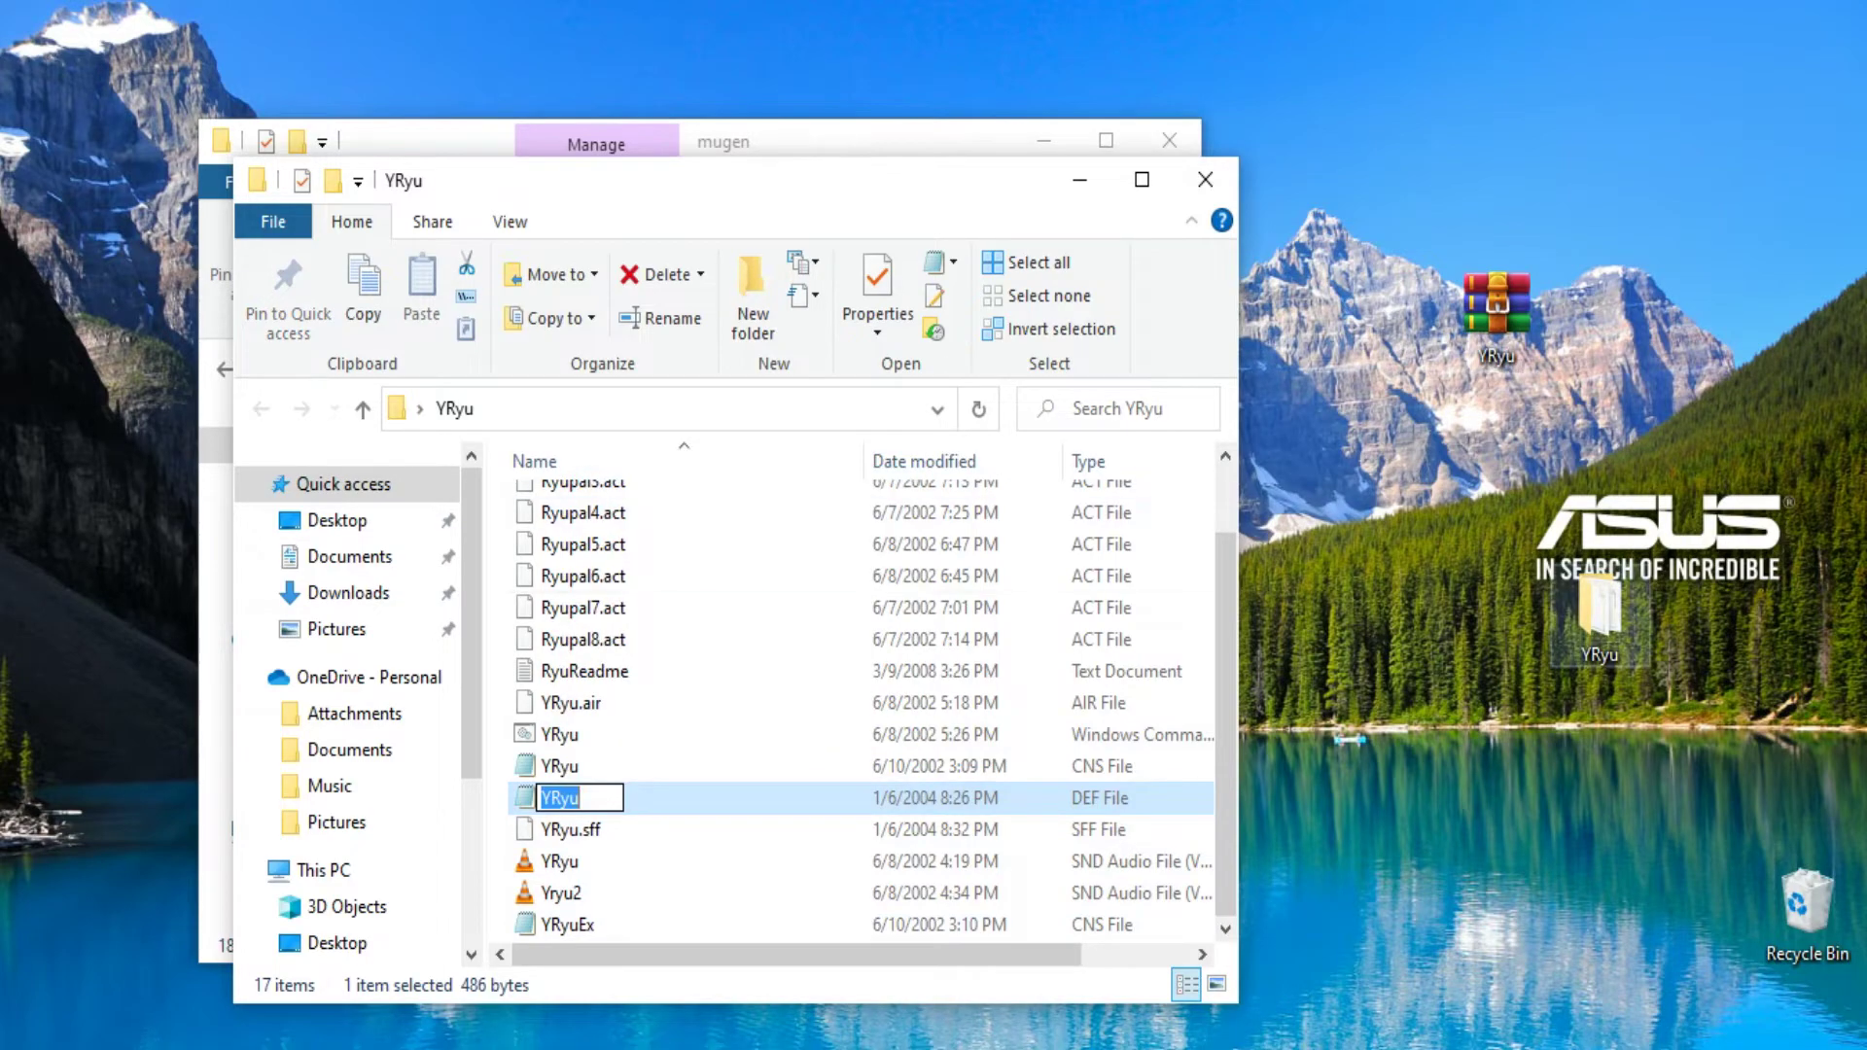
click(1600, 622)
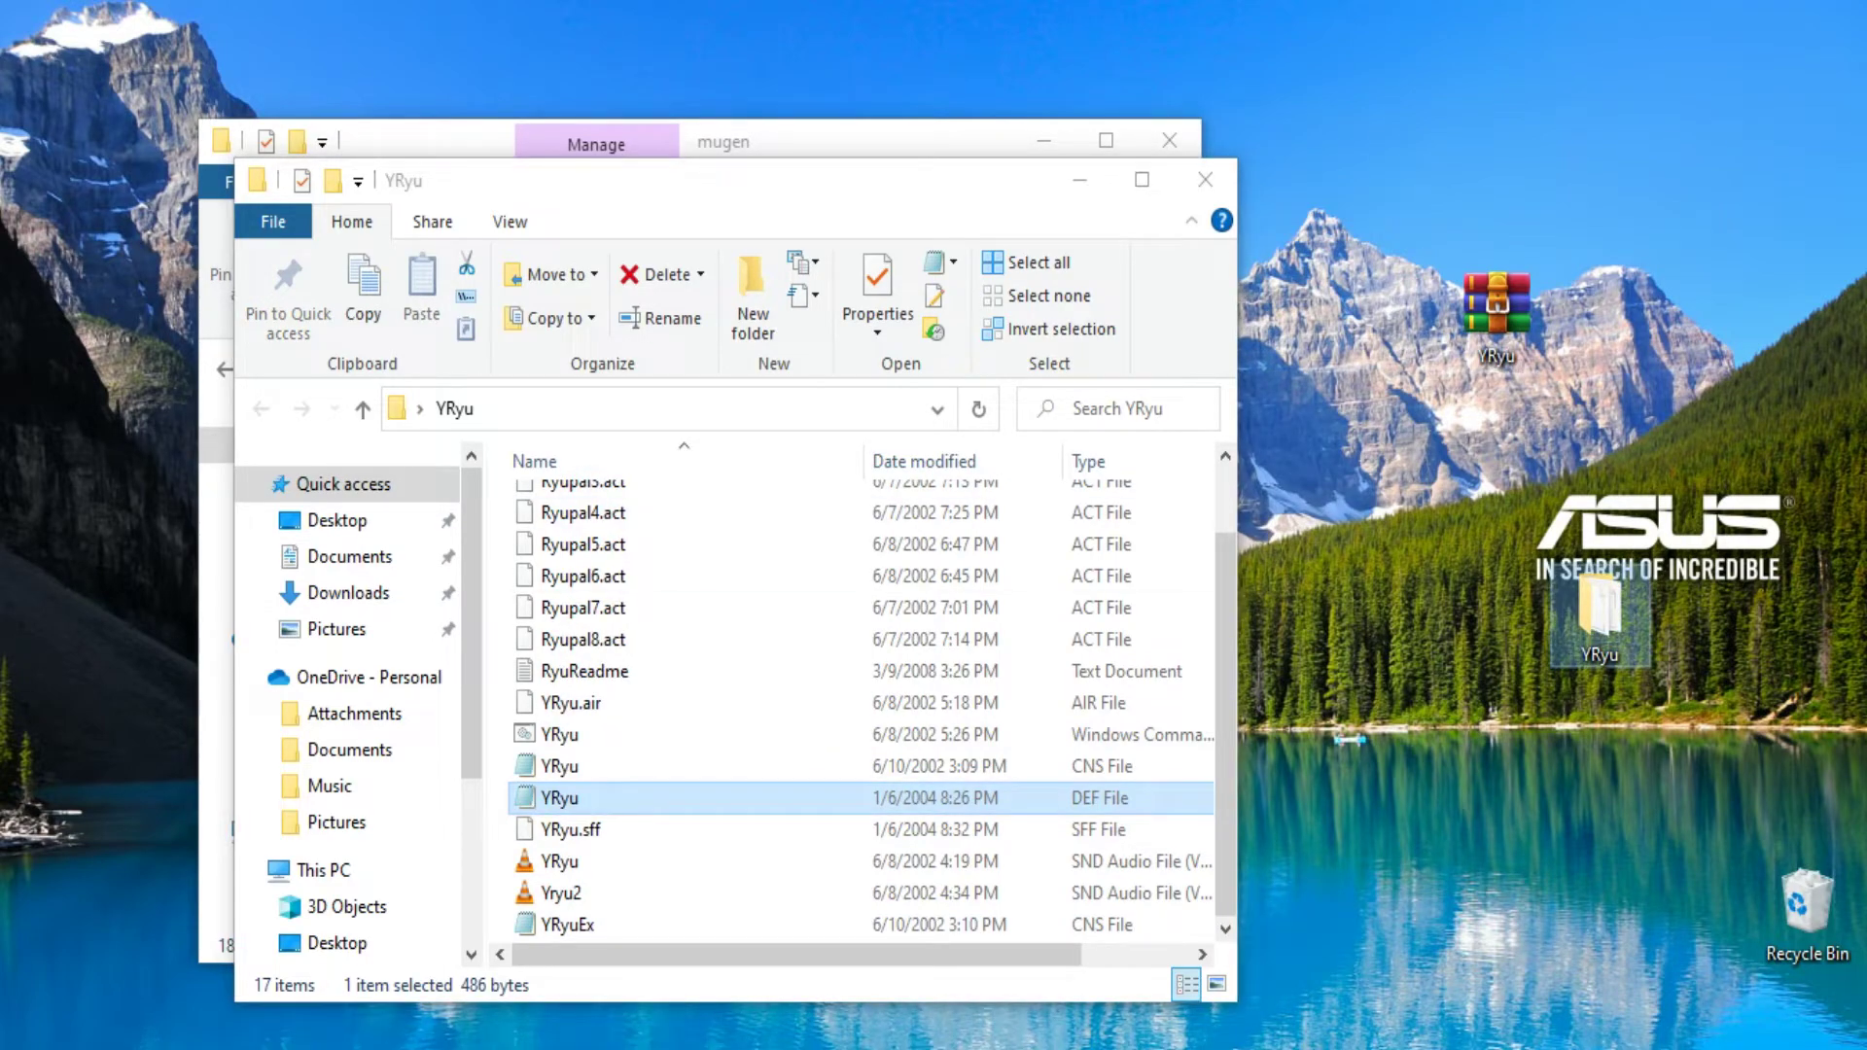
click(1600, 654)
right_click(1599, 657)
click(1577, 367)
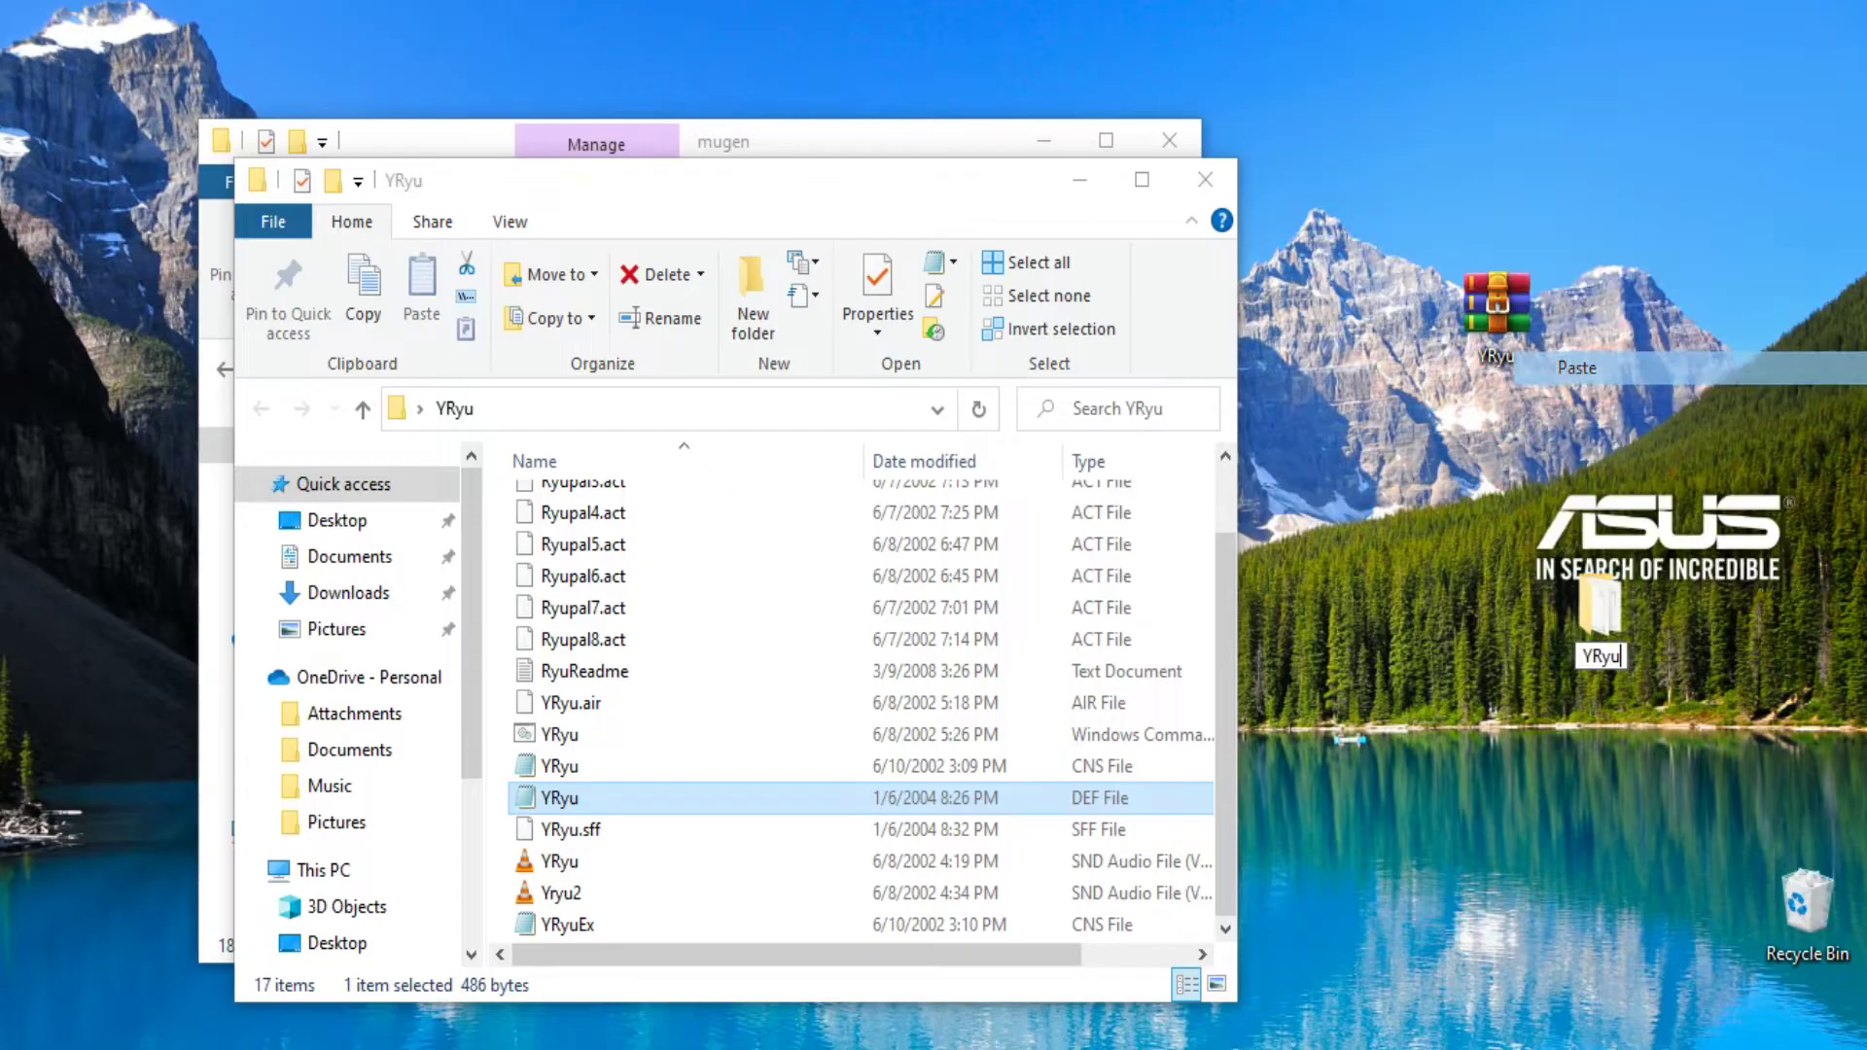
key(Return)
click(1205, 180)
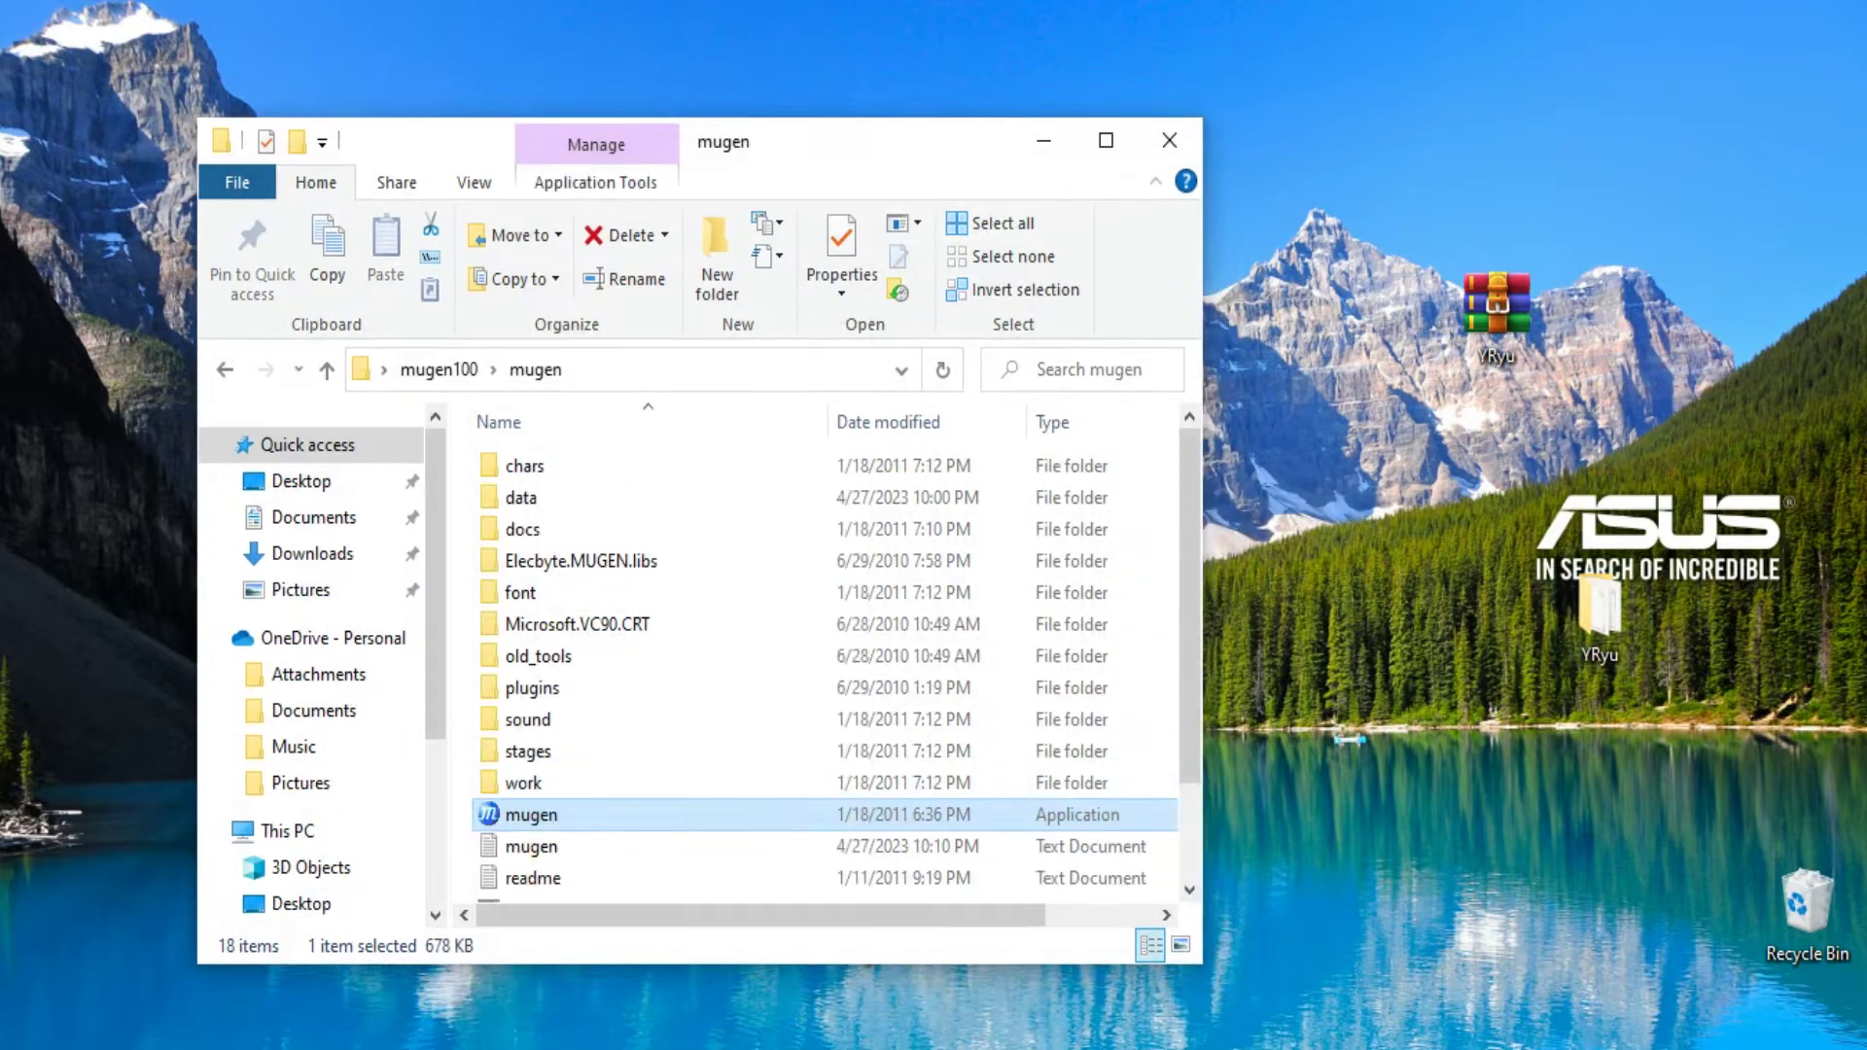
- Move the YRyu folder into chars, then open data's select.def in Notepad
drag(1600, 608, 515, 504)
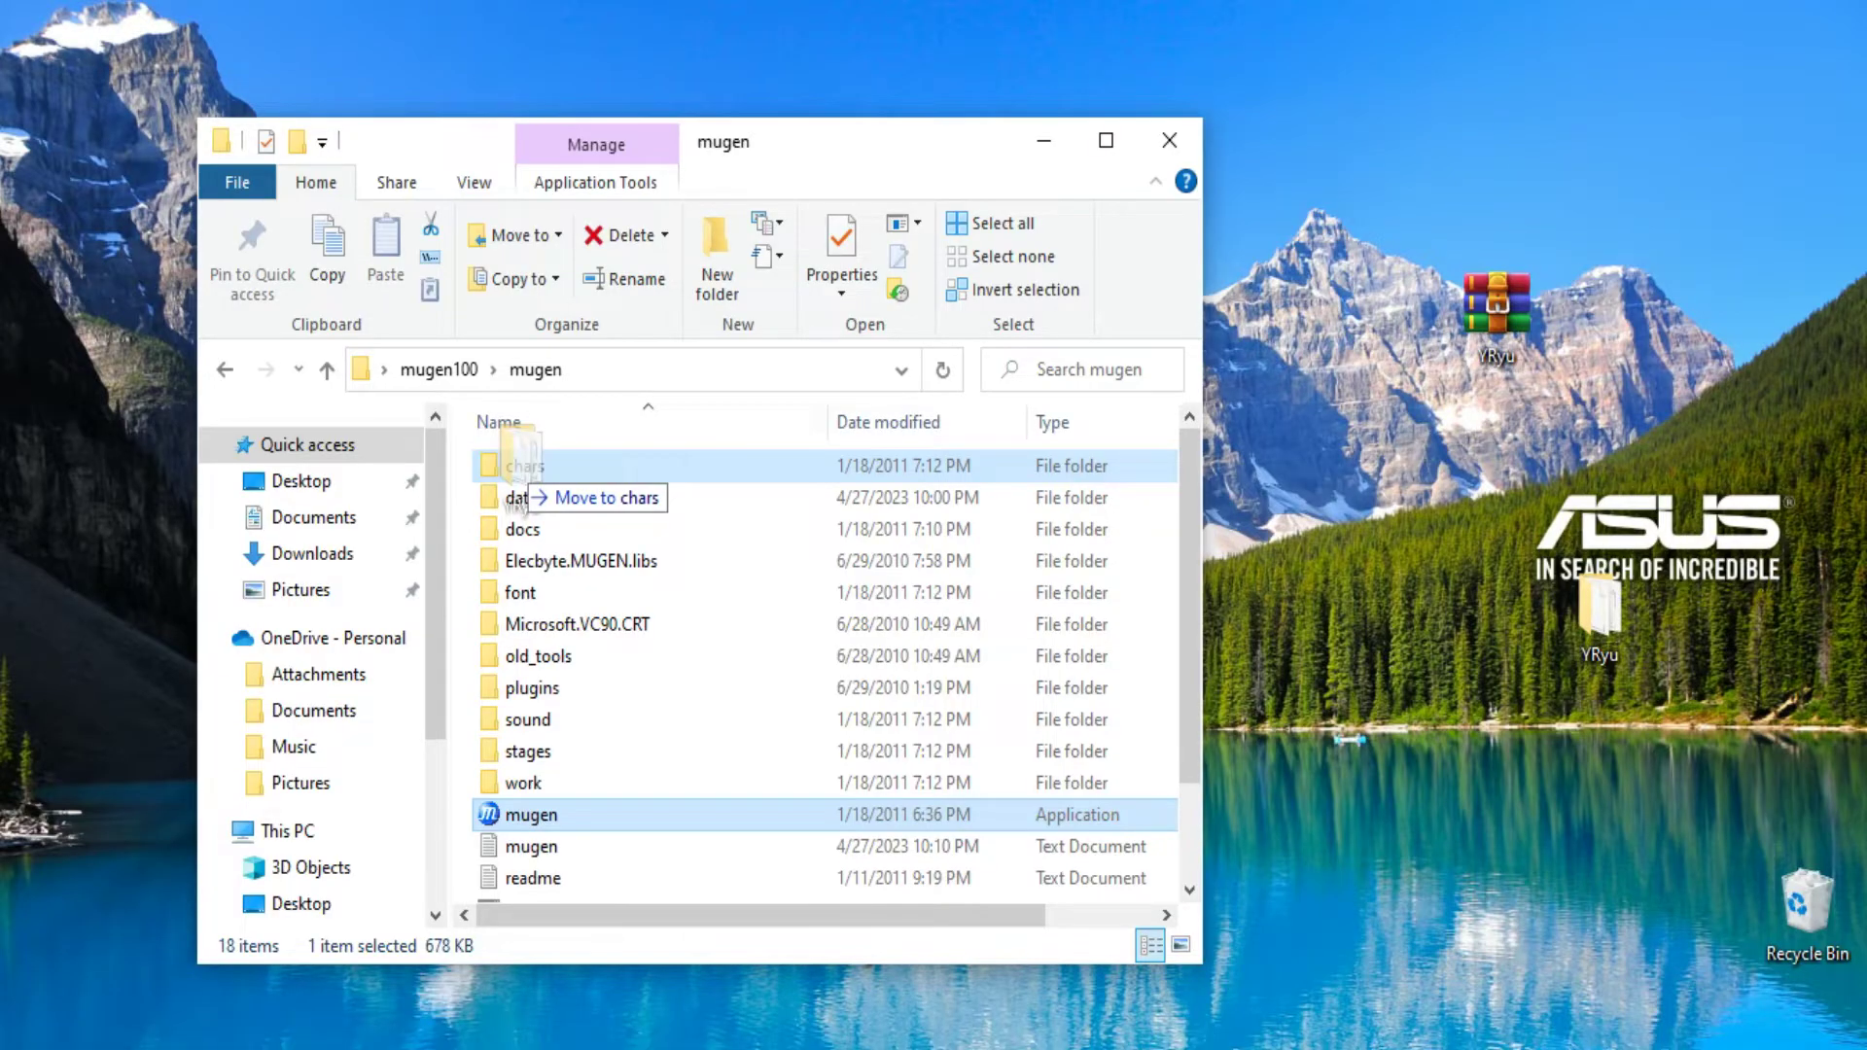
drag(517, 474, 517, 475)
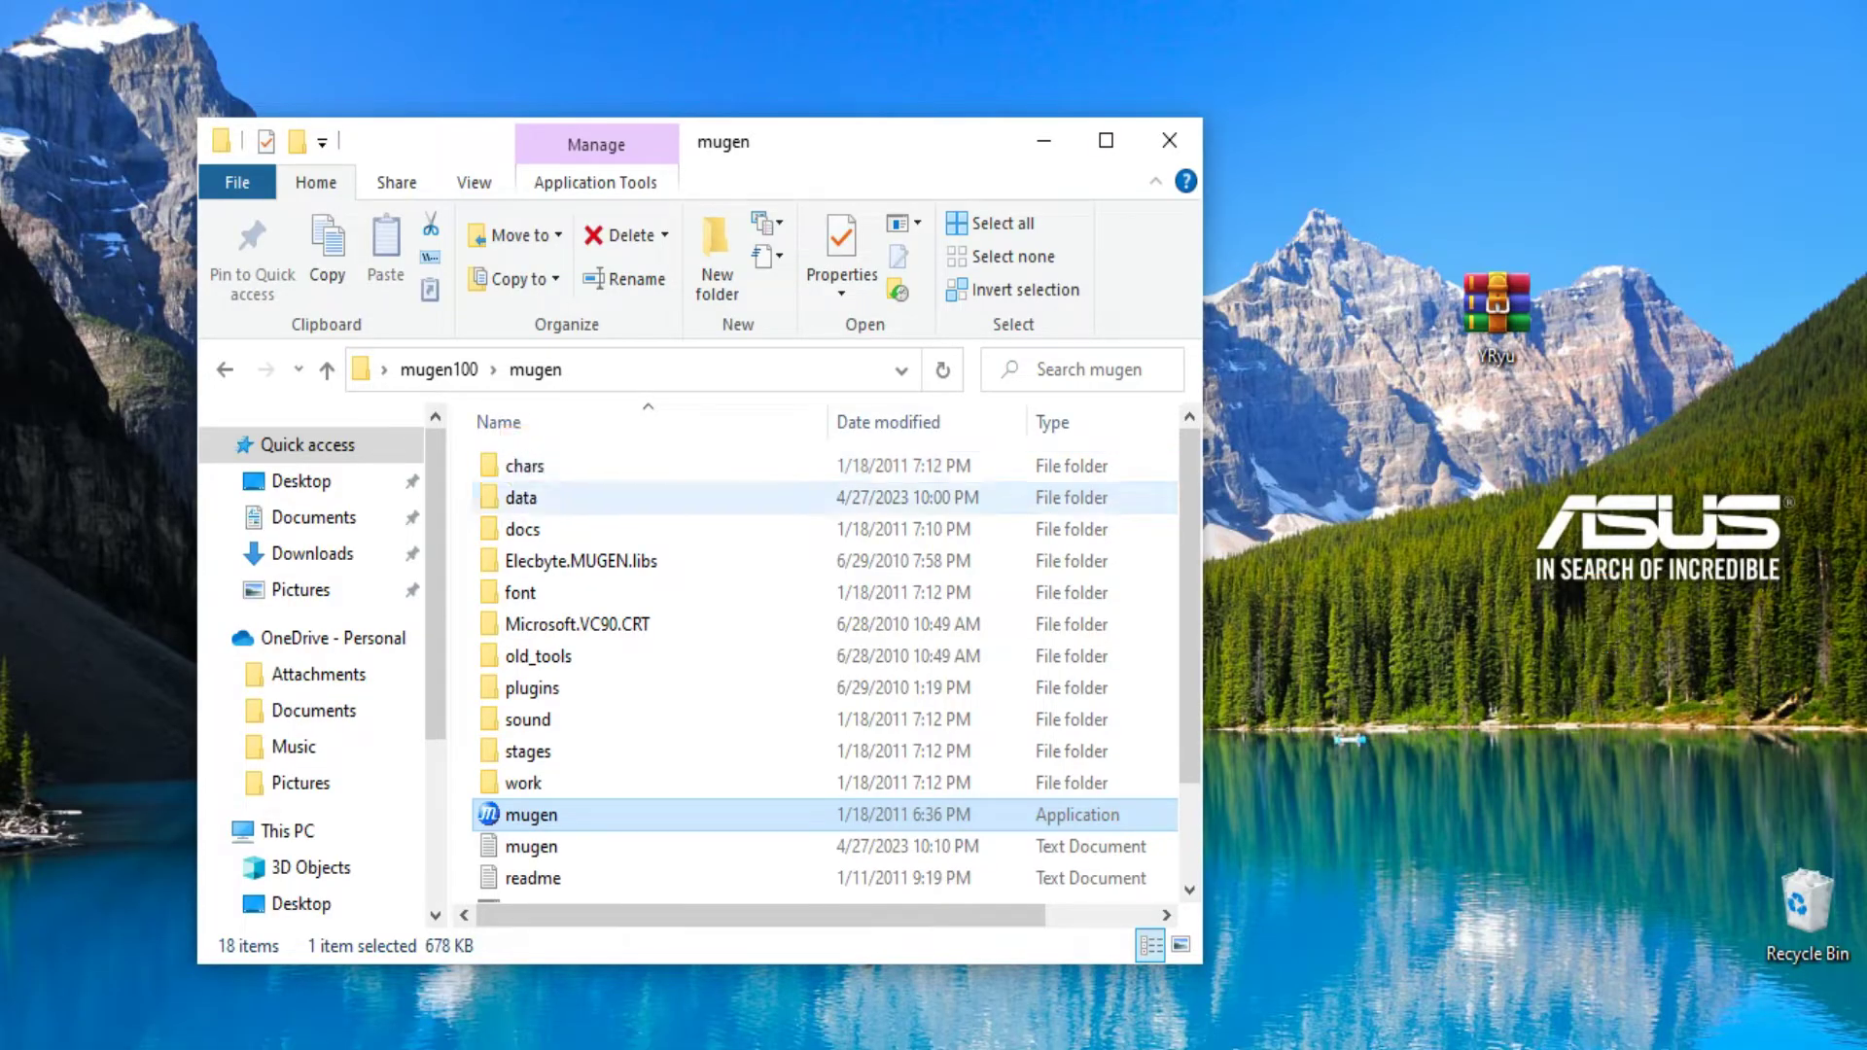
double_click(521, 497)
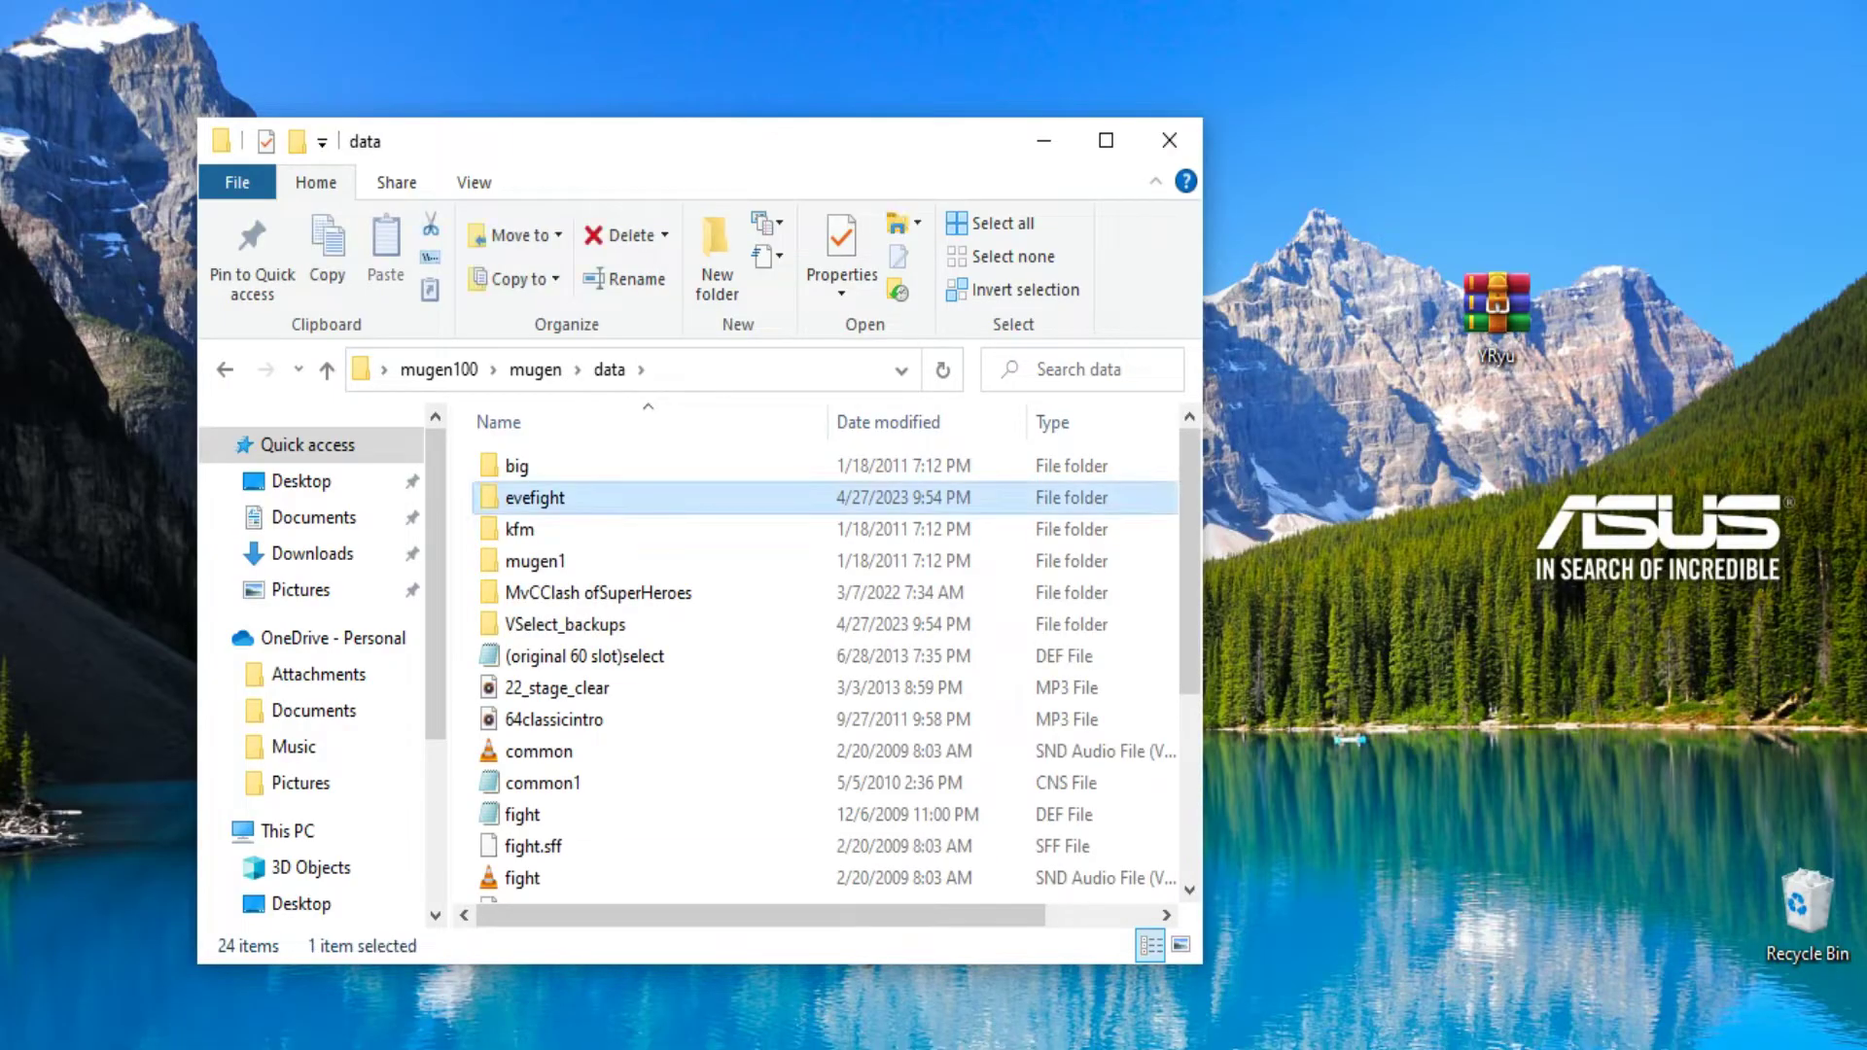
key(s)
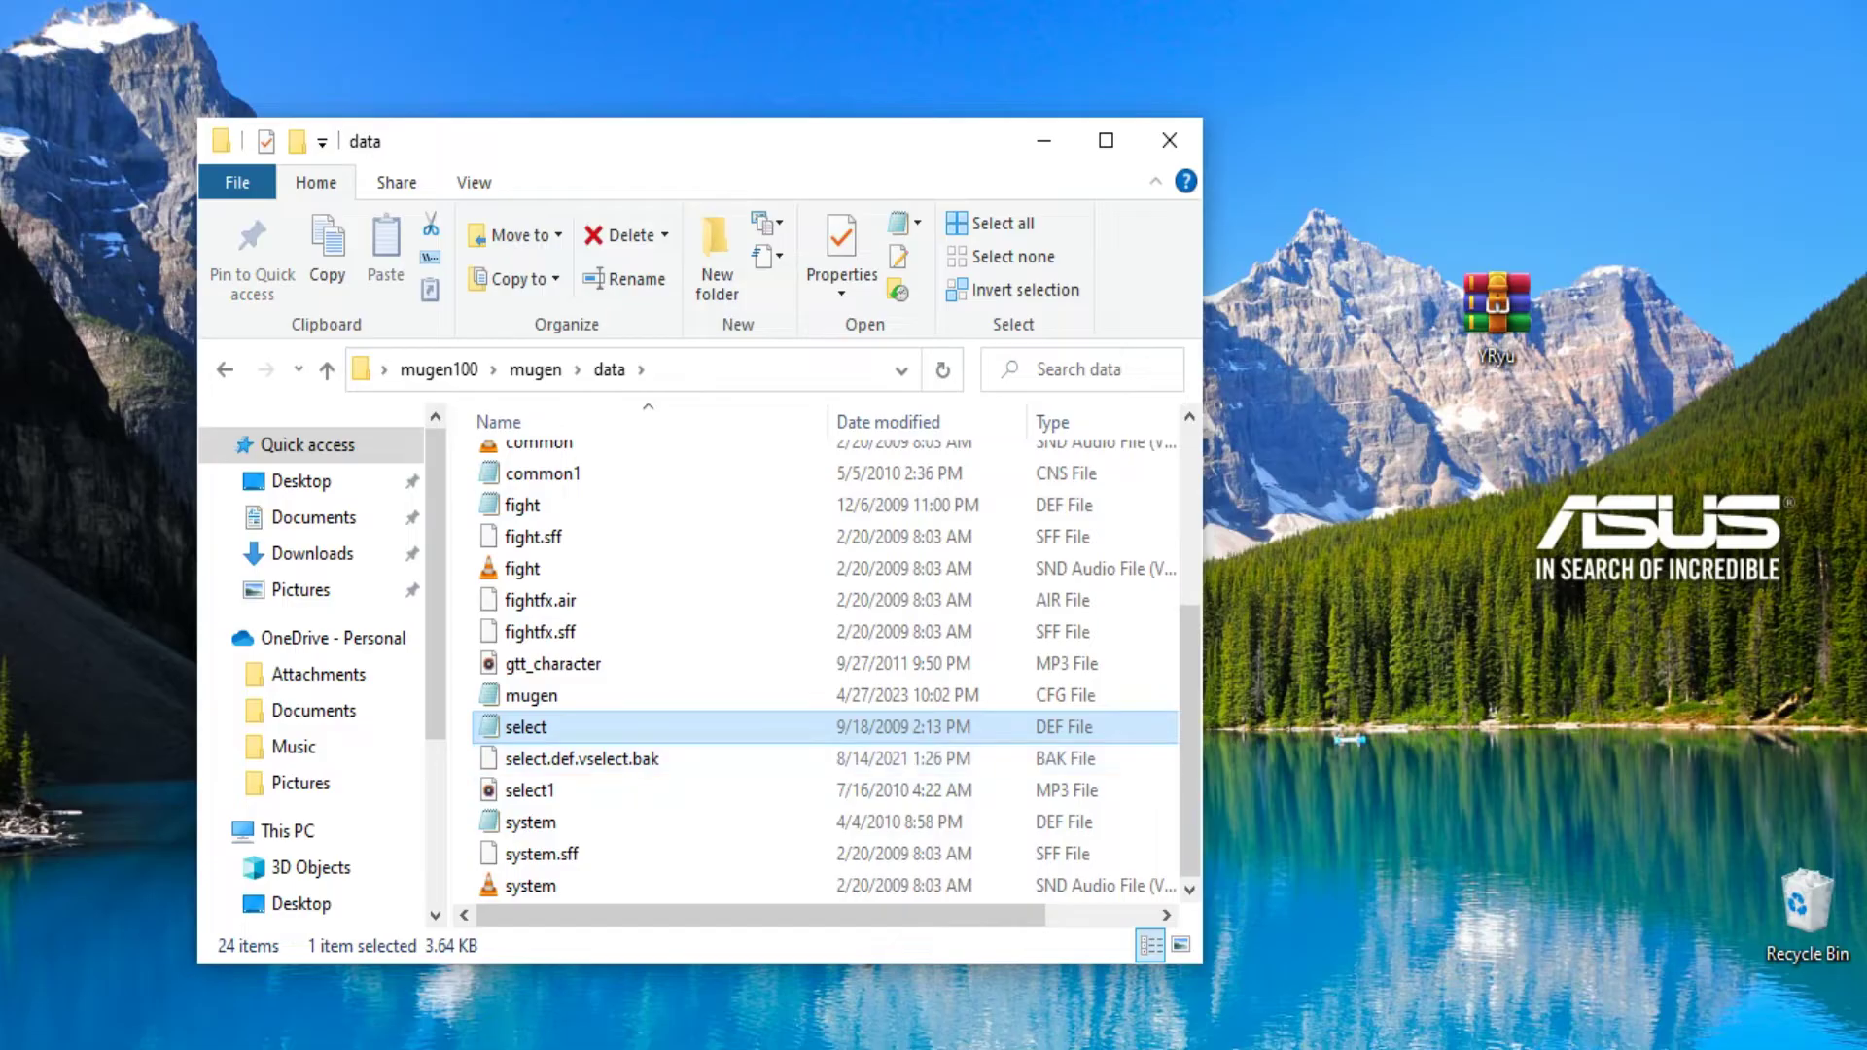
key(Return)
- Add a YRyu line under kfm720 in select.def and save the file
scroll(1109, 569, down, 12)
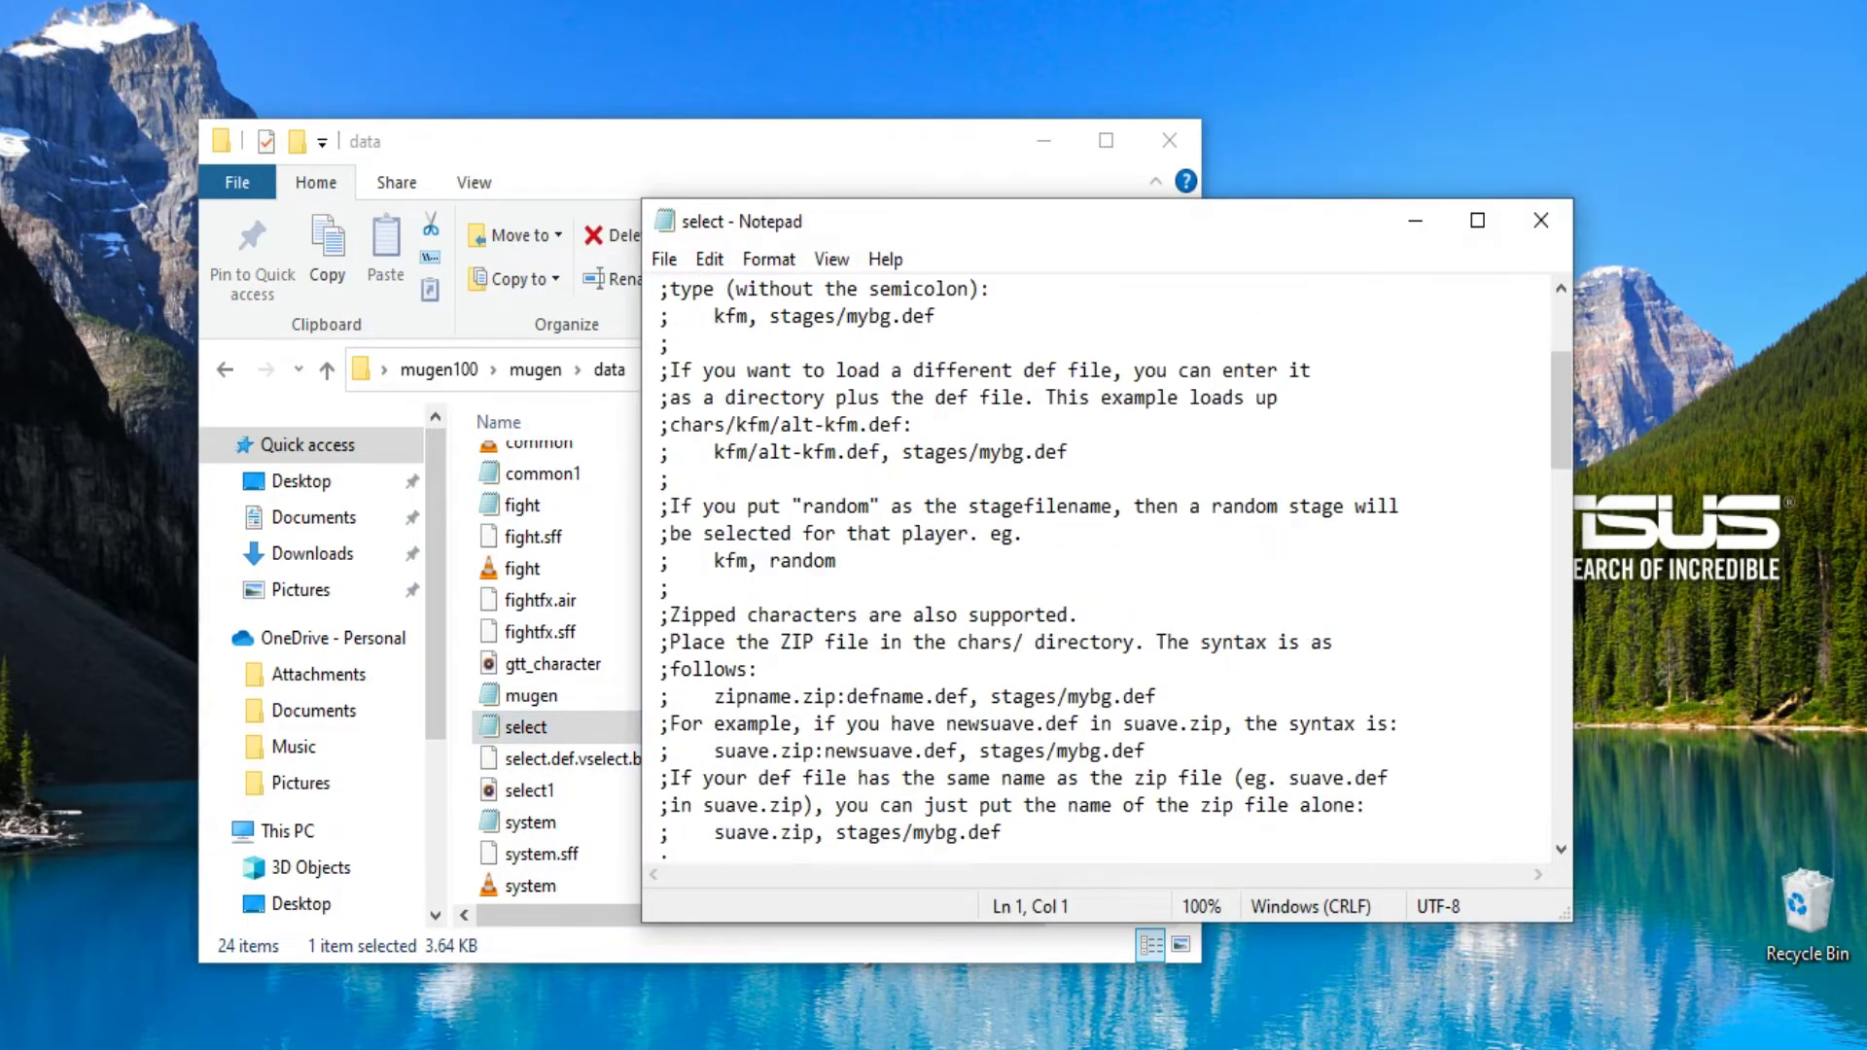
scroll(1099, 573, down, 8)
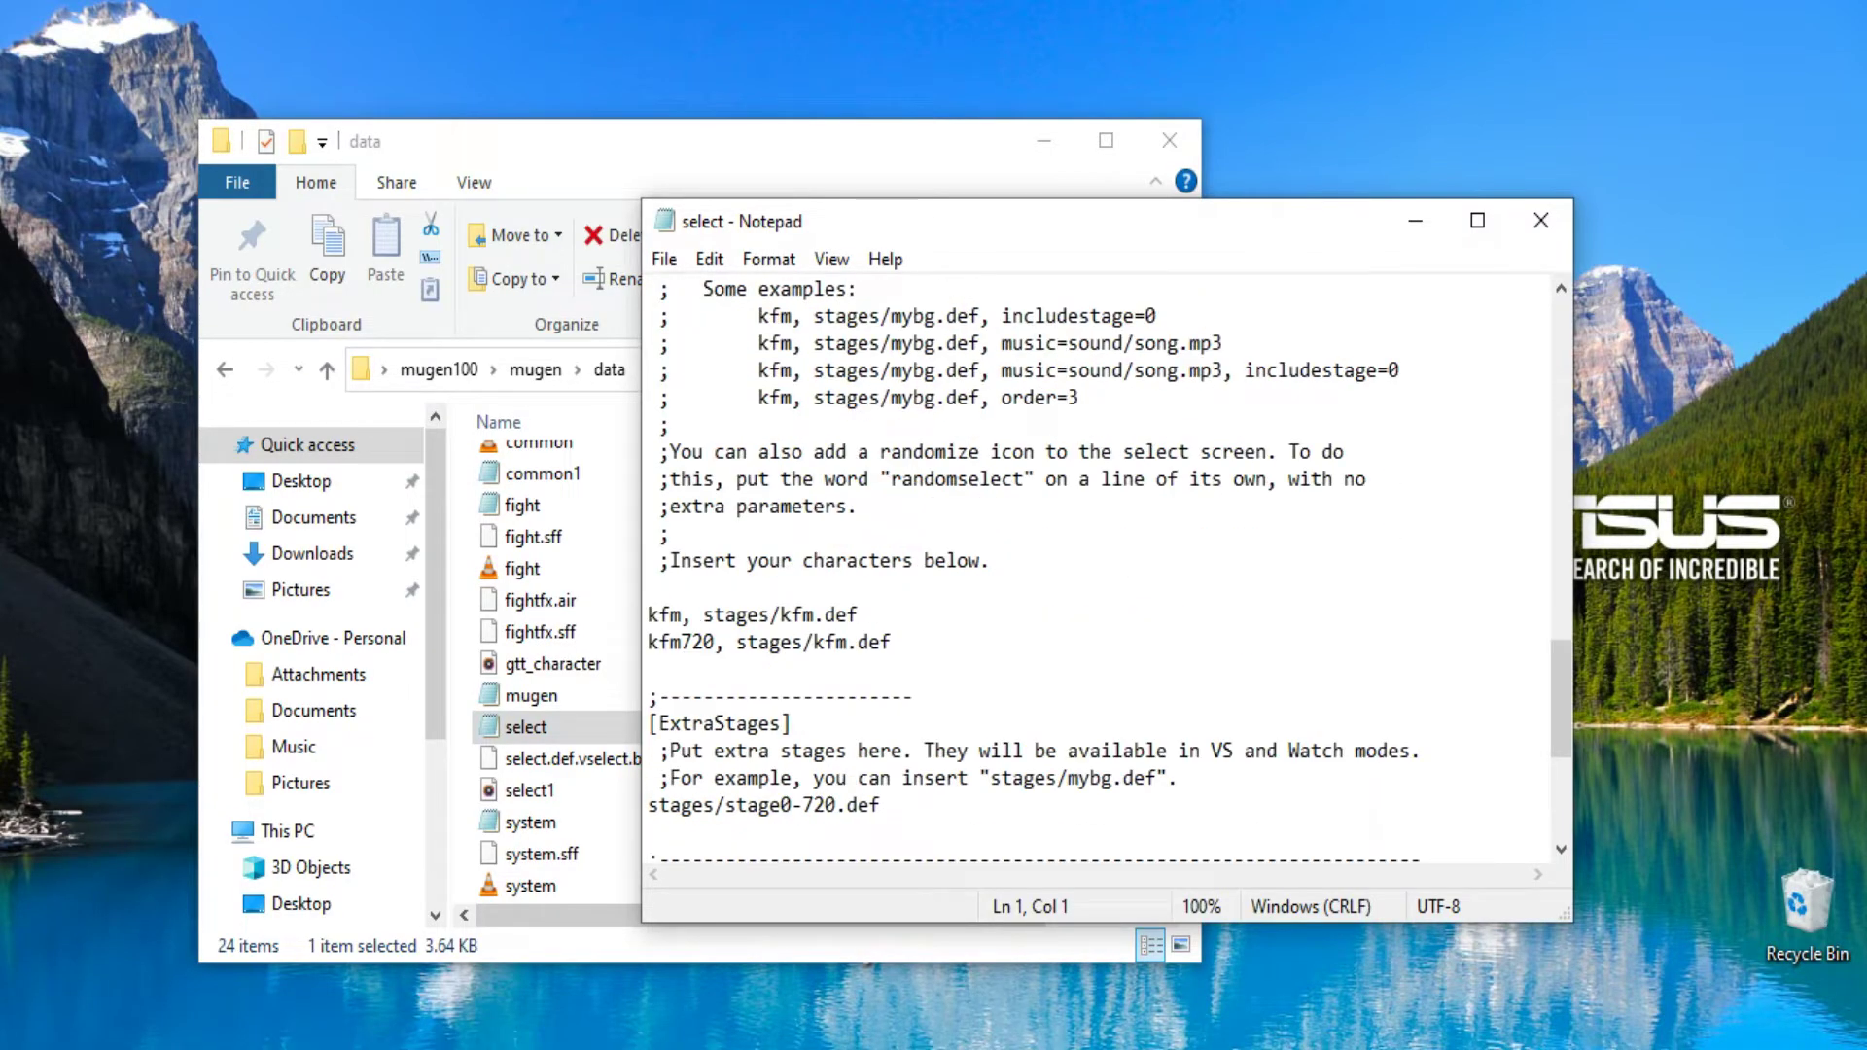
click(893, 643)
key(Return)
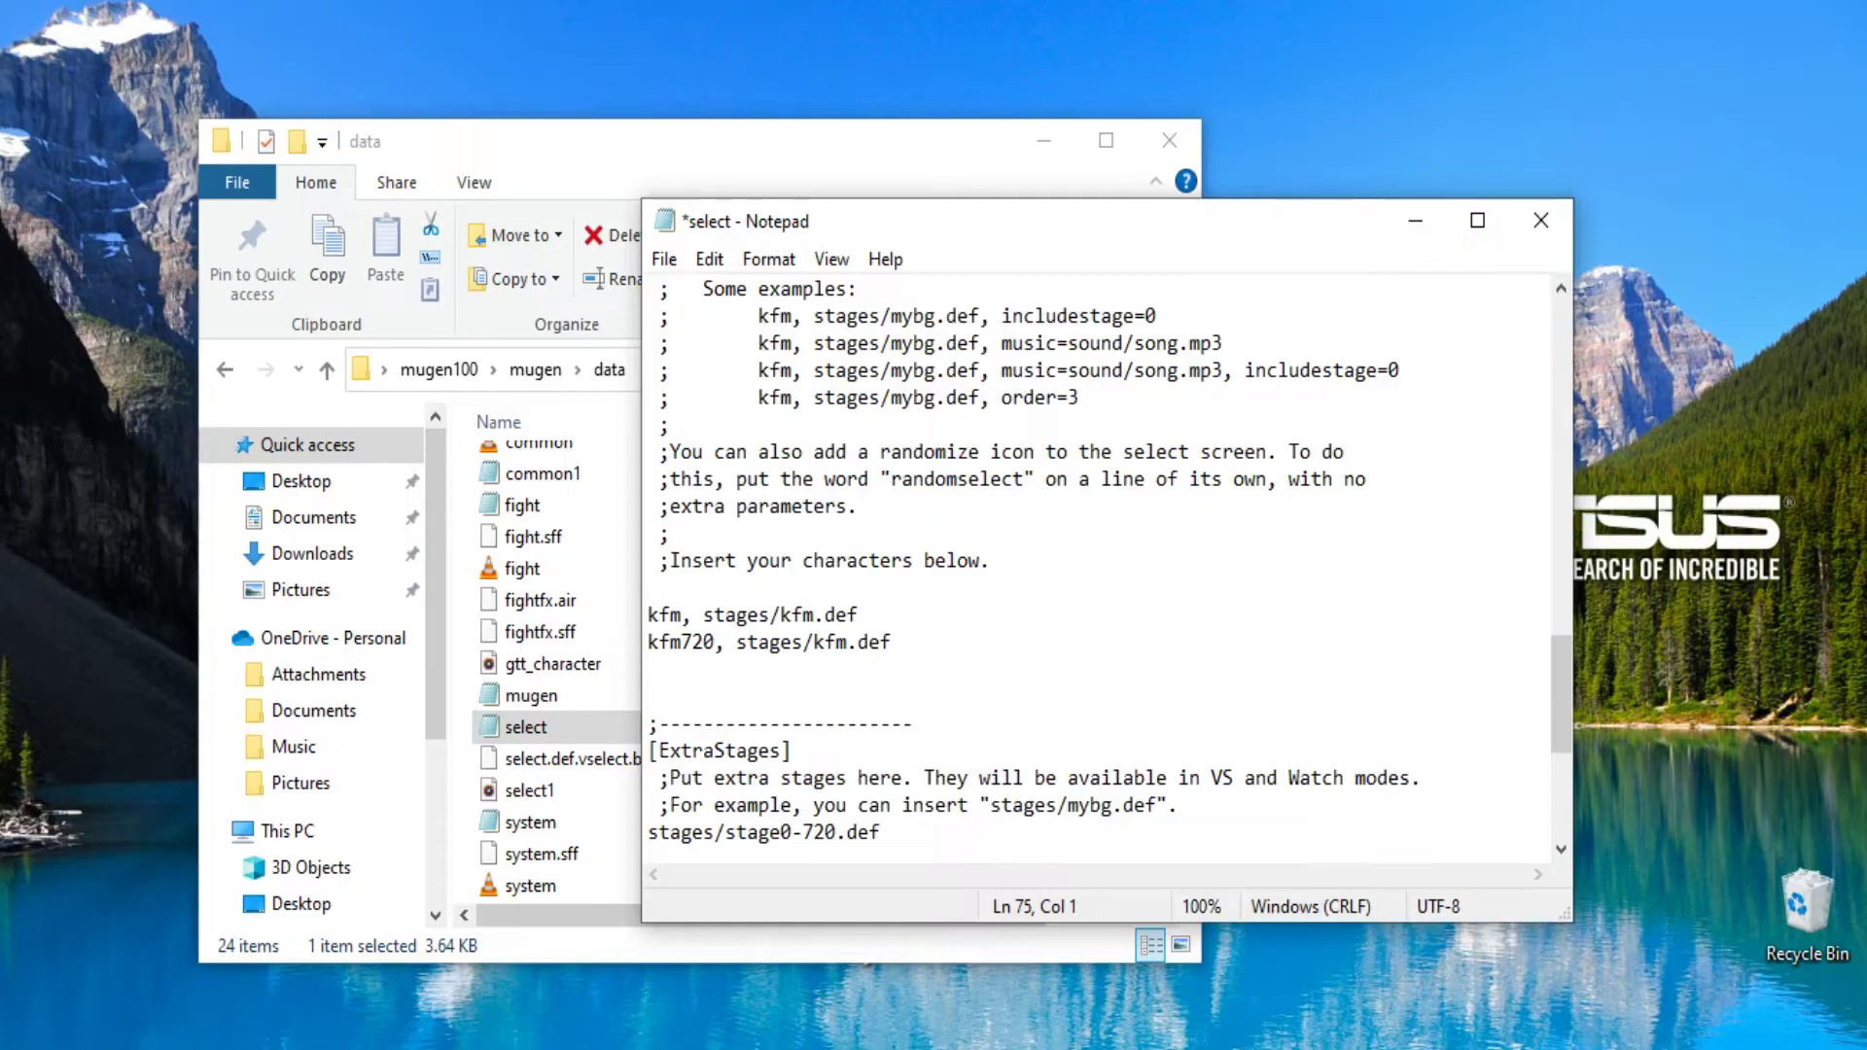
text(YRyu)
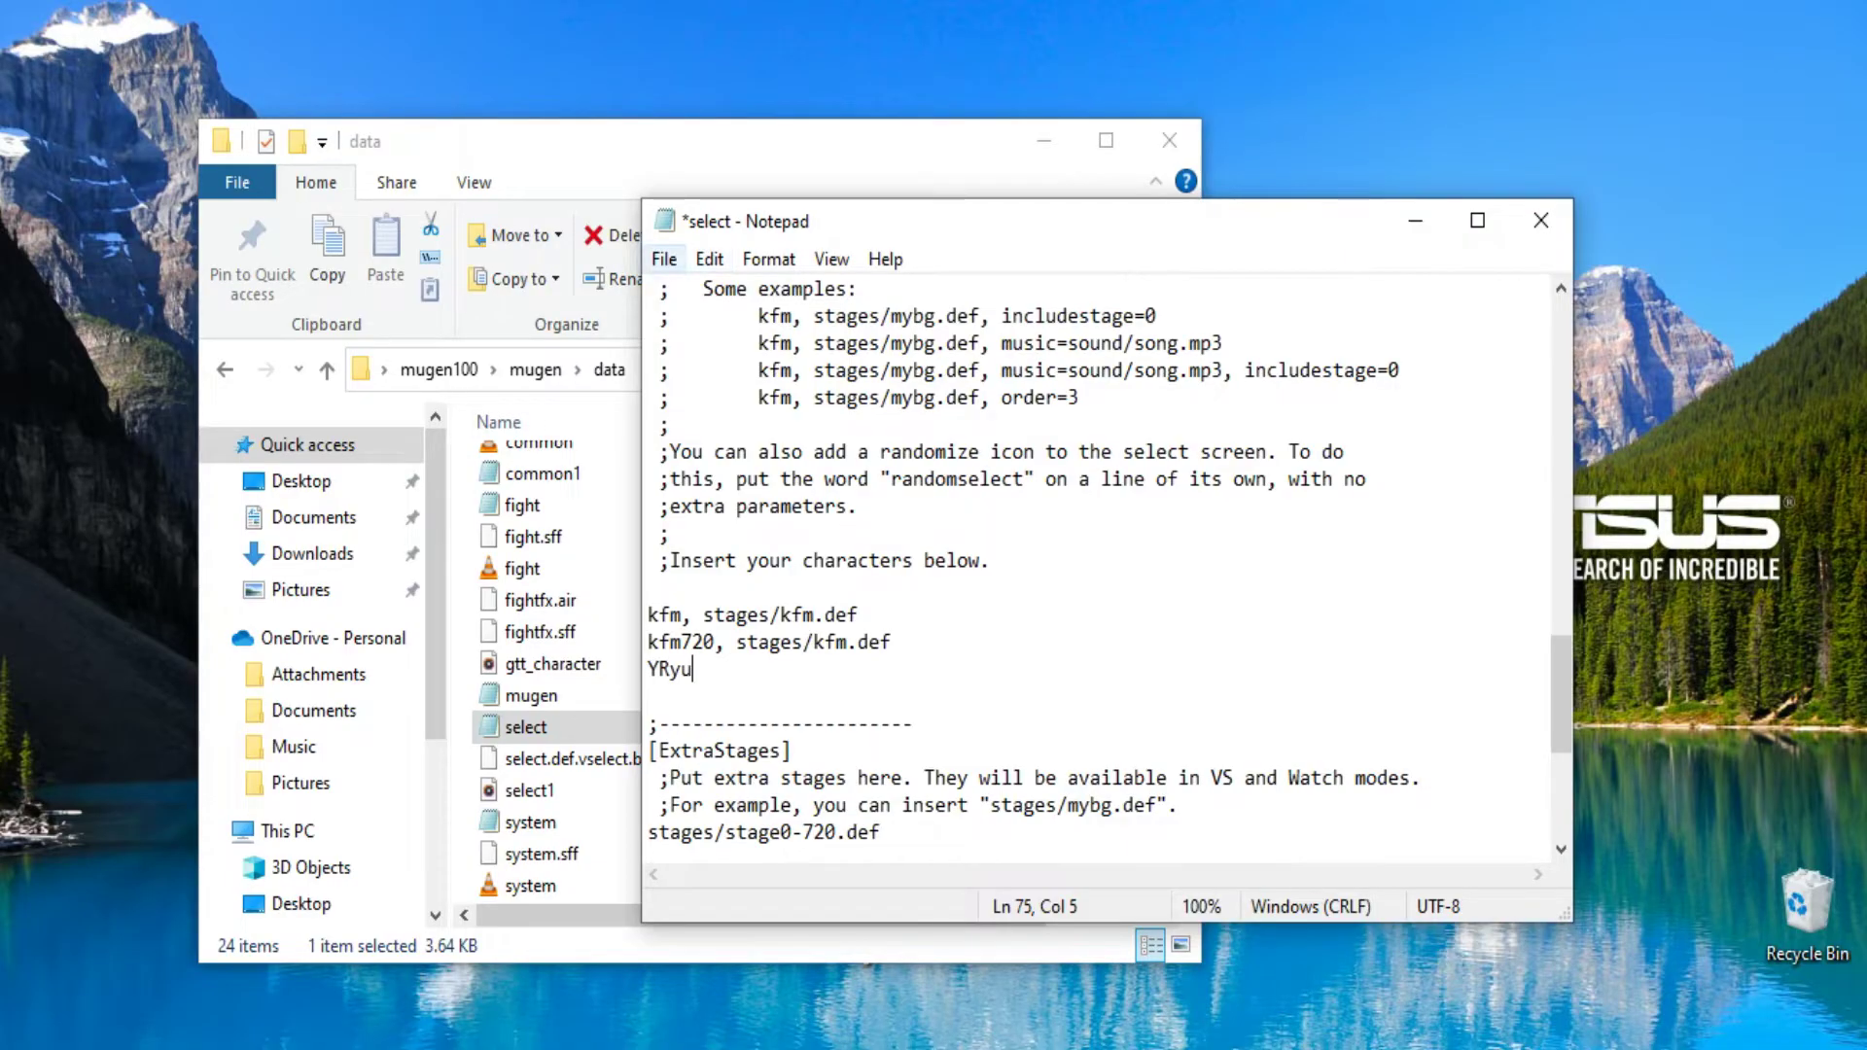
click(664, 259)
click(707, 393)
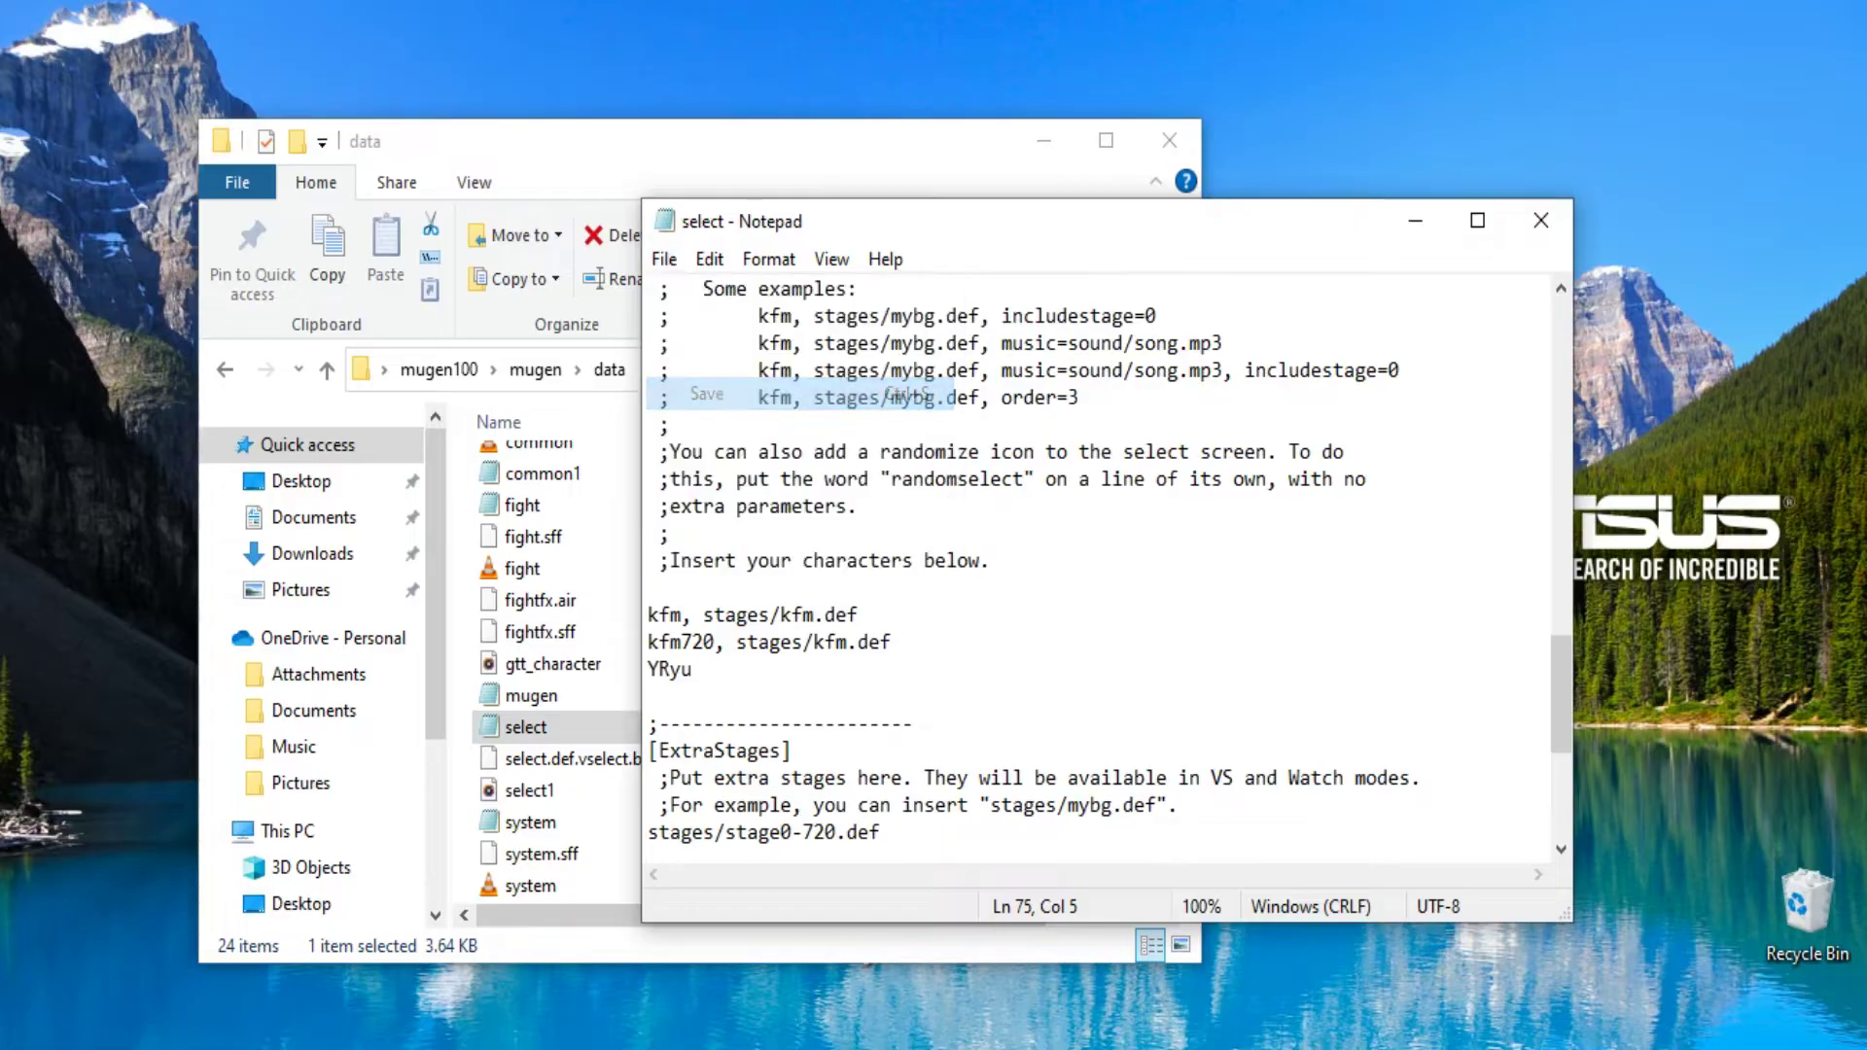
- Close Notepad, return to the mugen folder and launch mugen.exe
click(1540, 220)
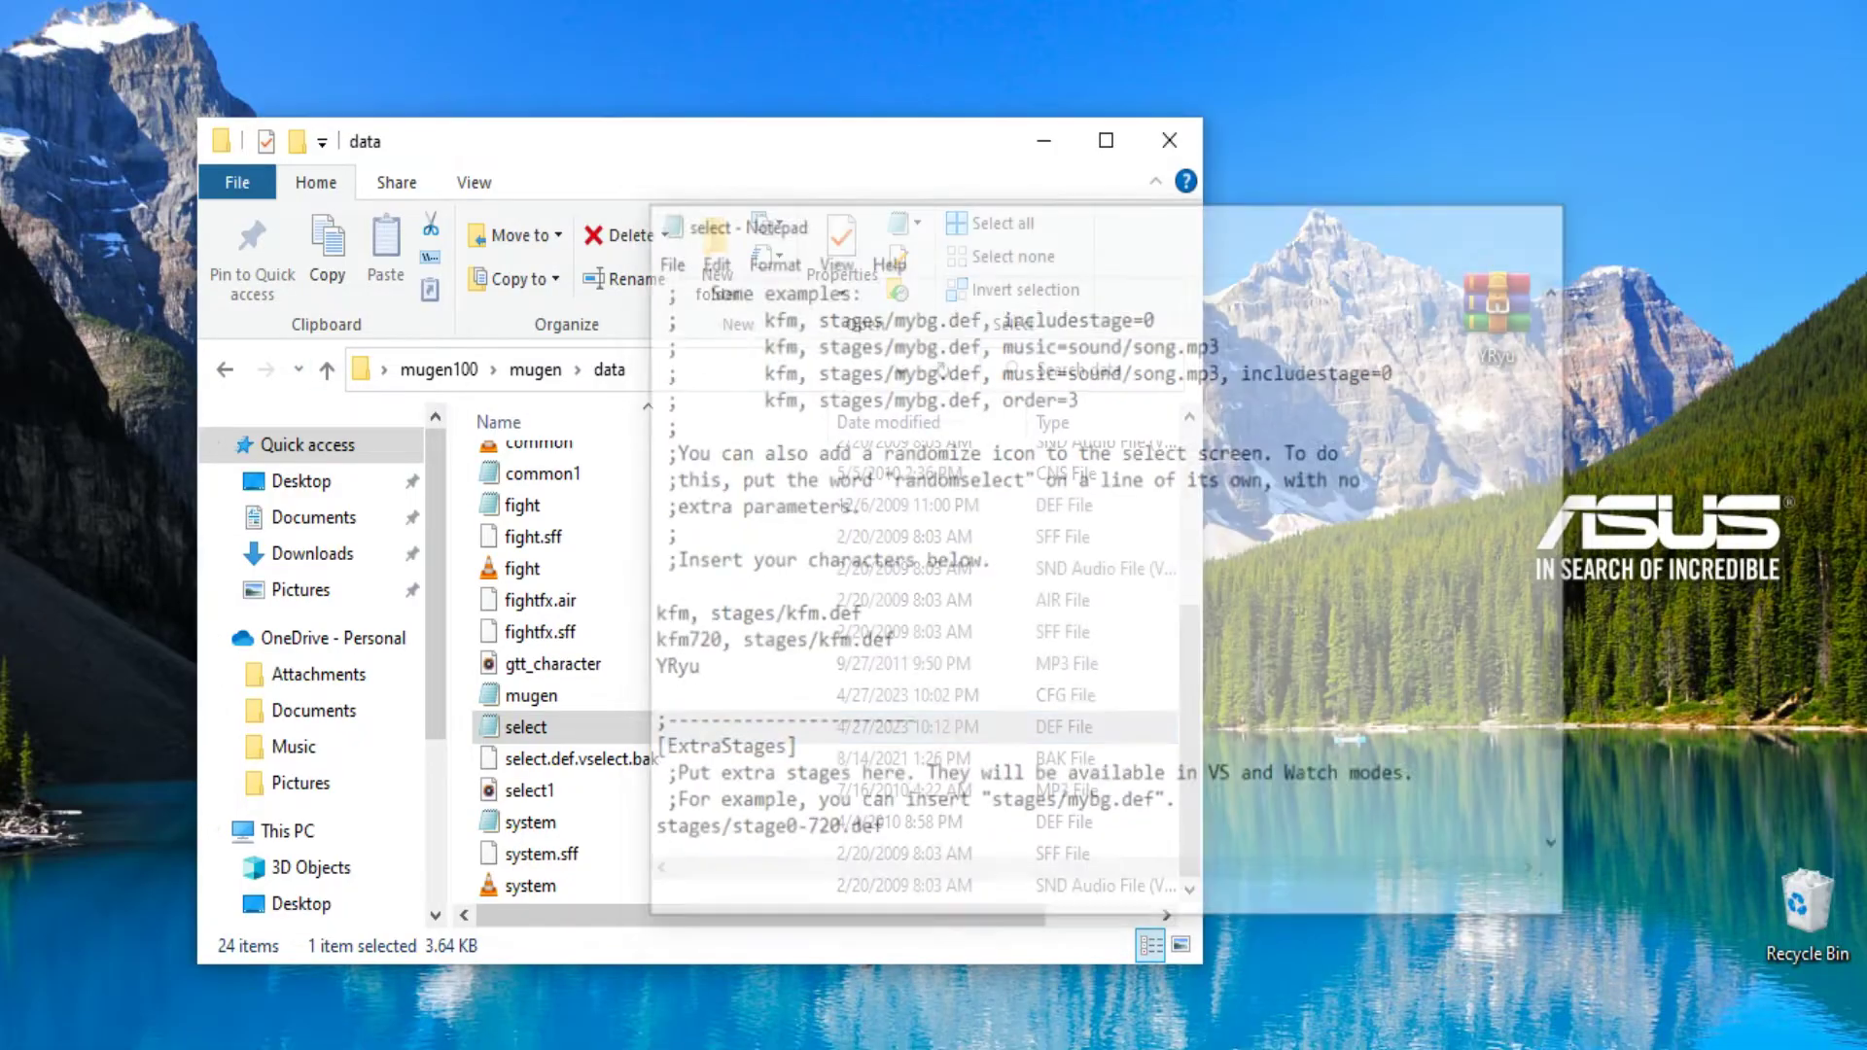
click(224, 370)
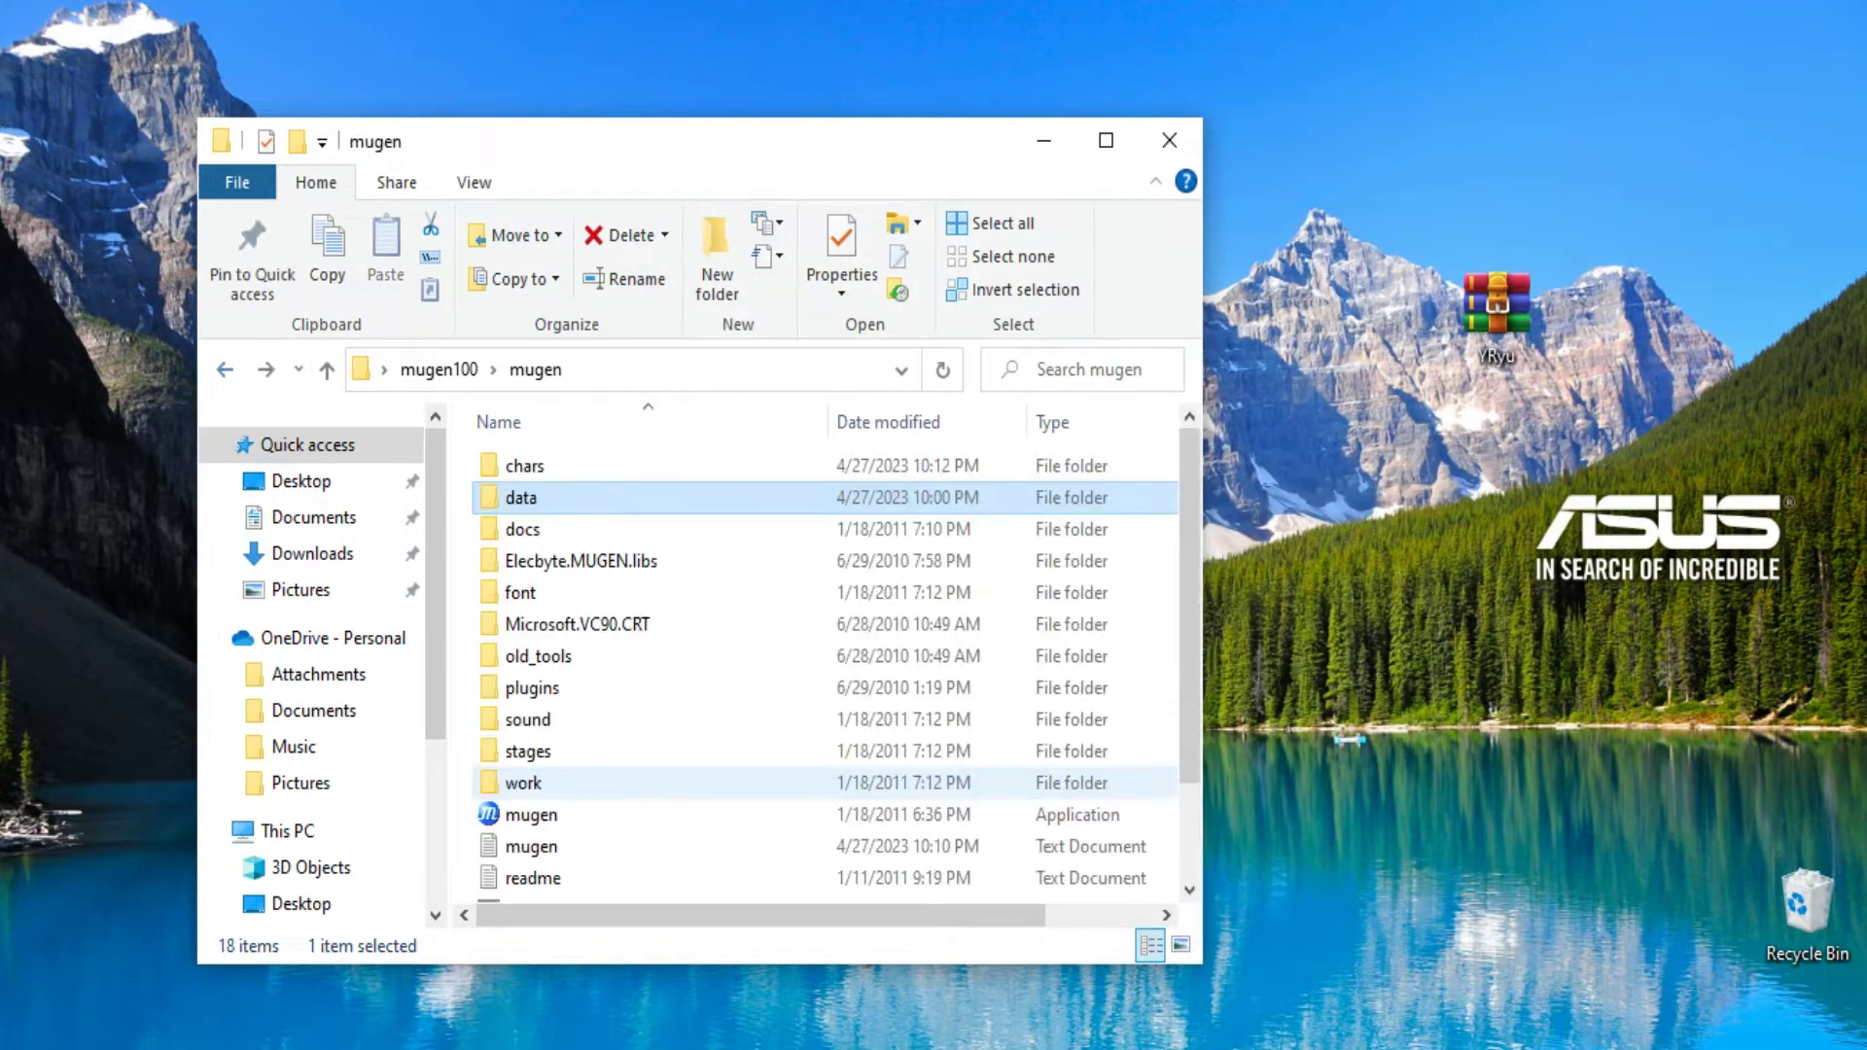
double_click(532, 814)
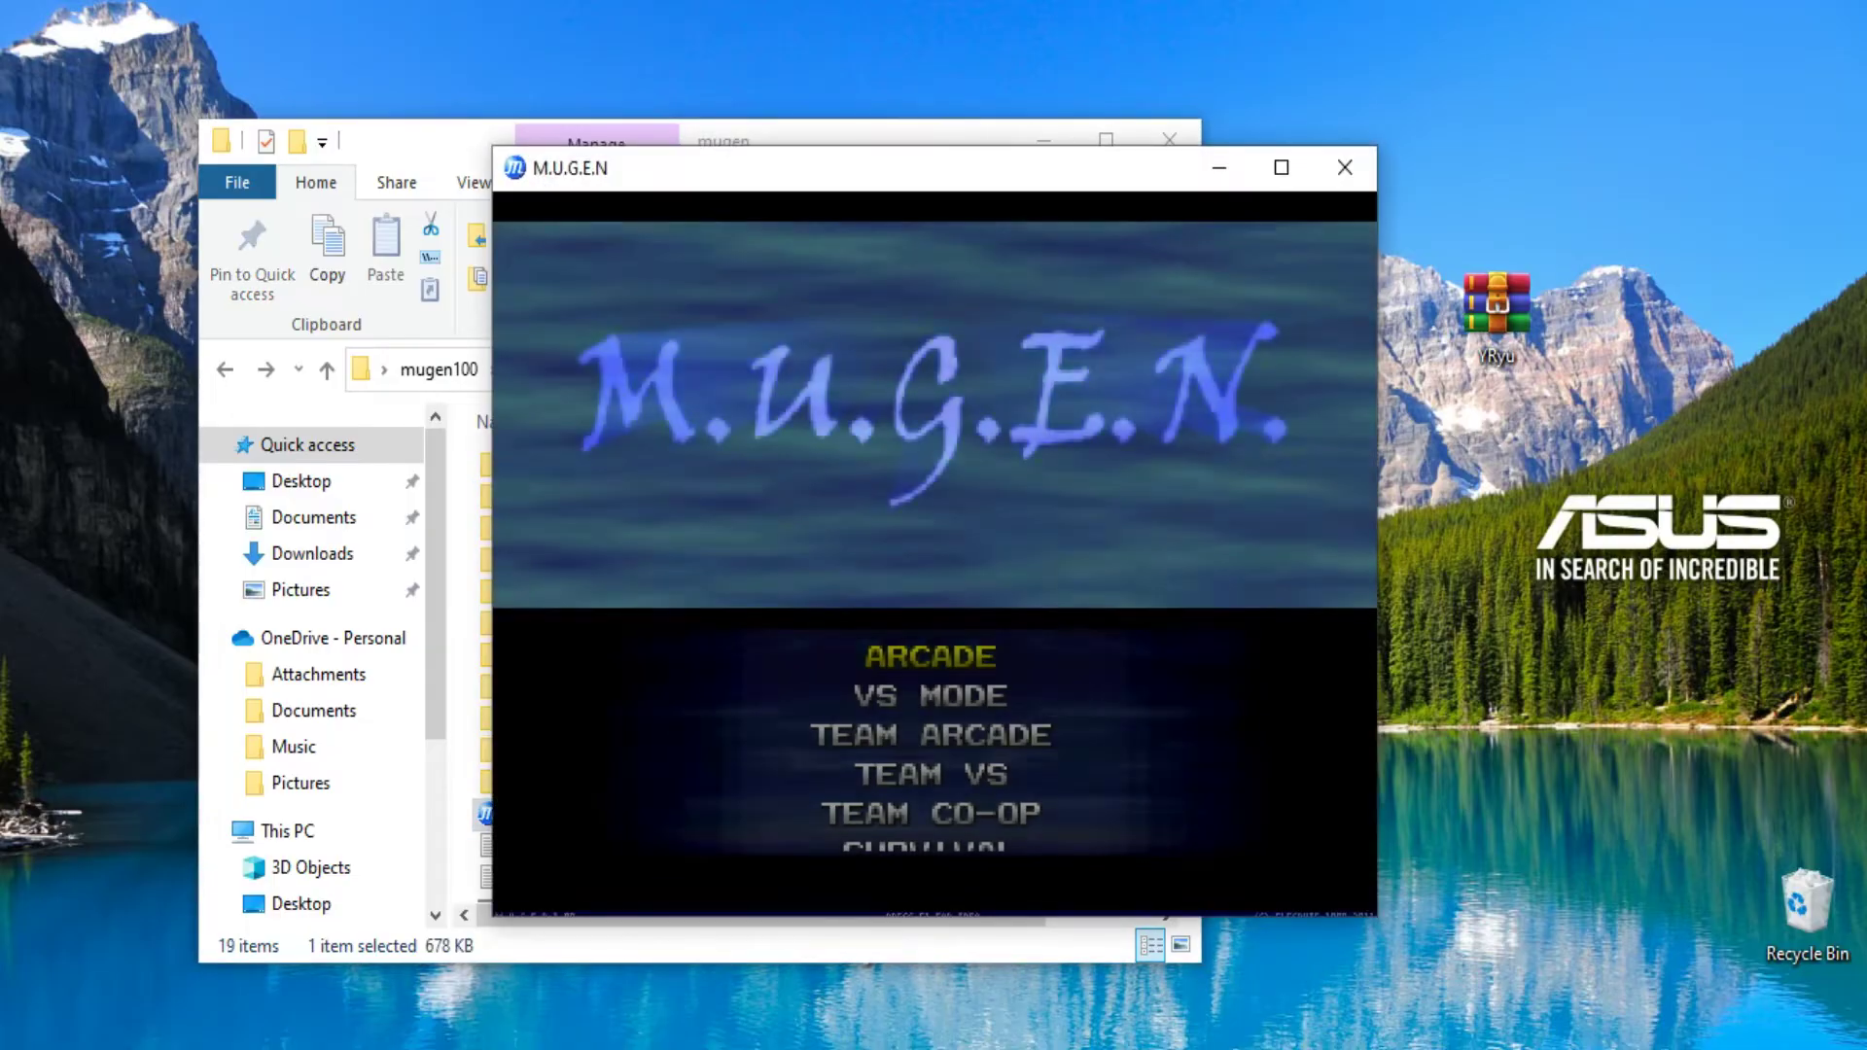
- Enter Arcade mode and move the selector right onto Young Ryu
key(Return)
key(Right)
key(Right)
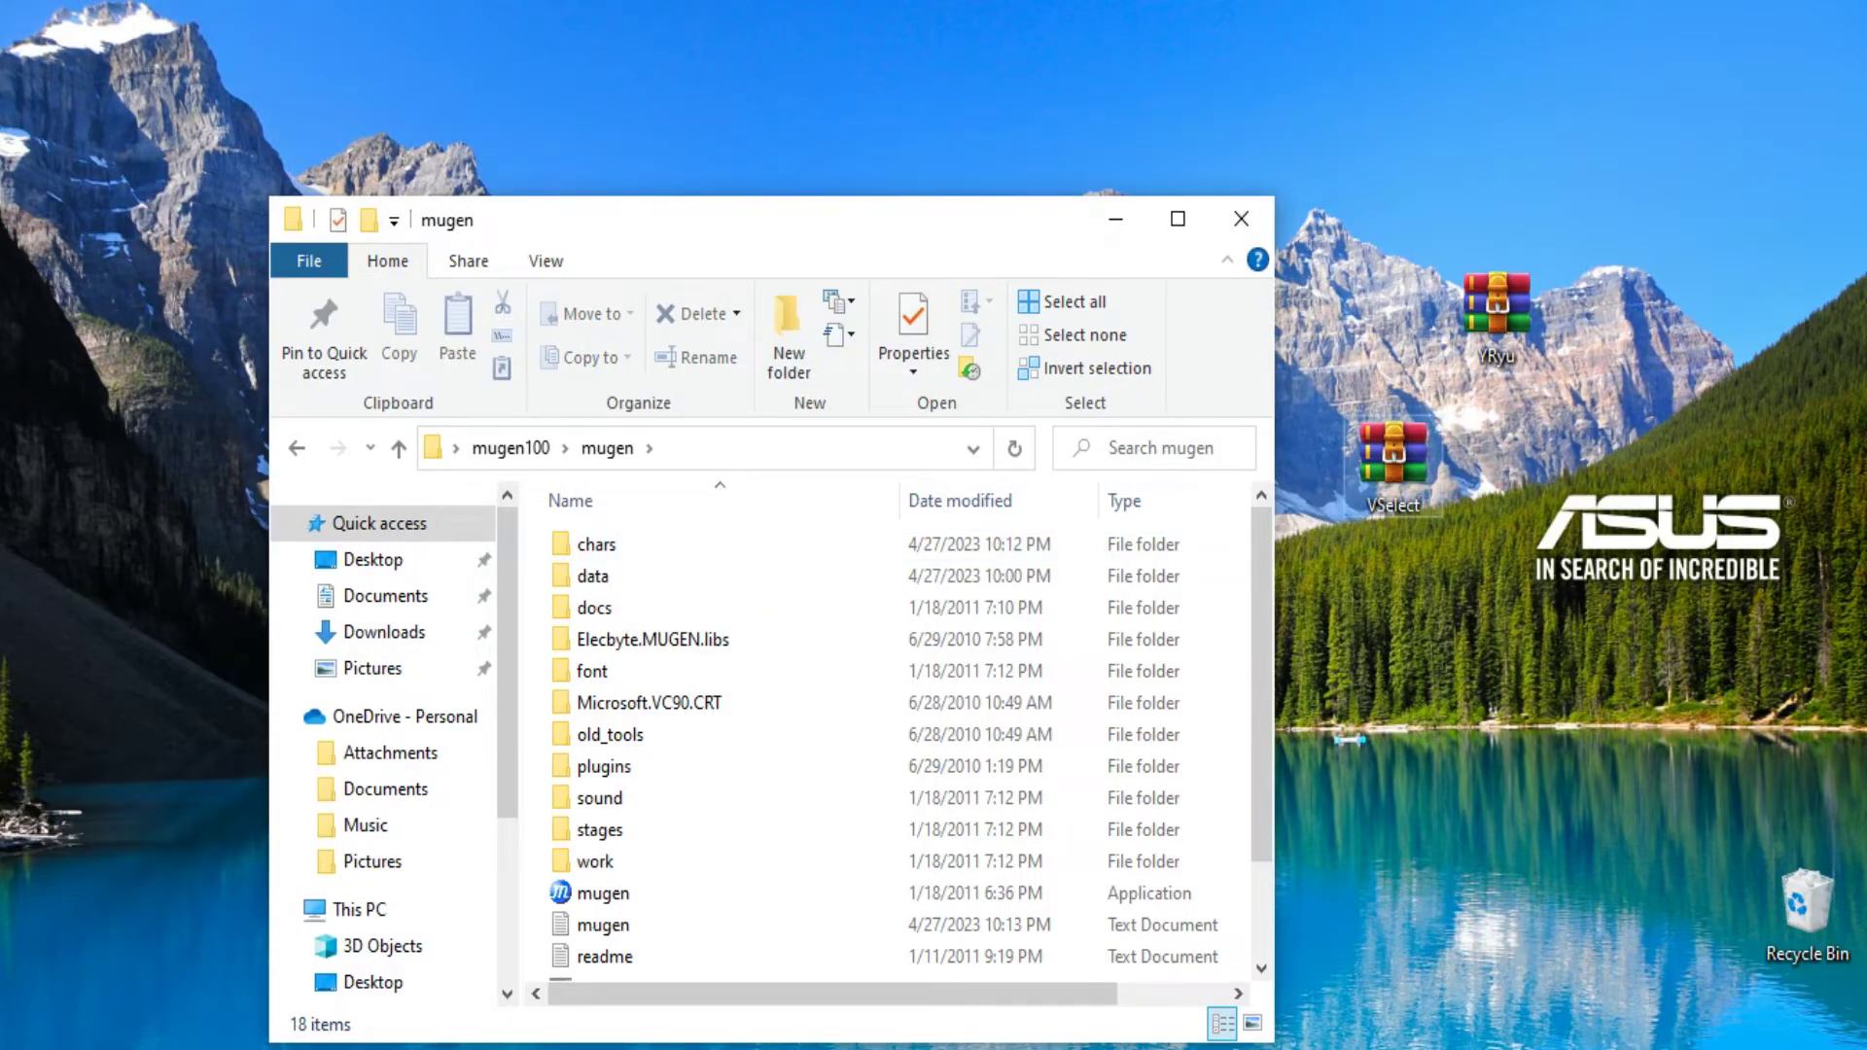
- Move VSelect.zip into the mugen folder and extract it there
scroll(681, 798, down, 2)
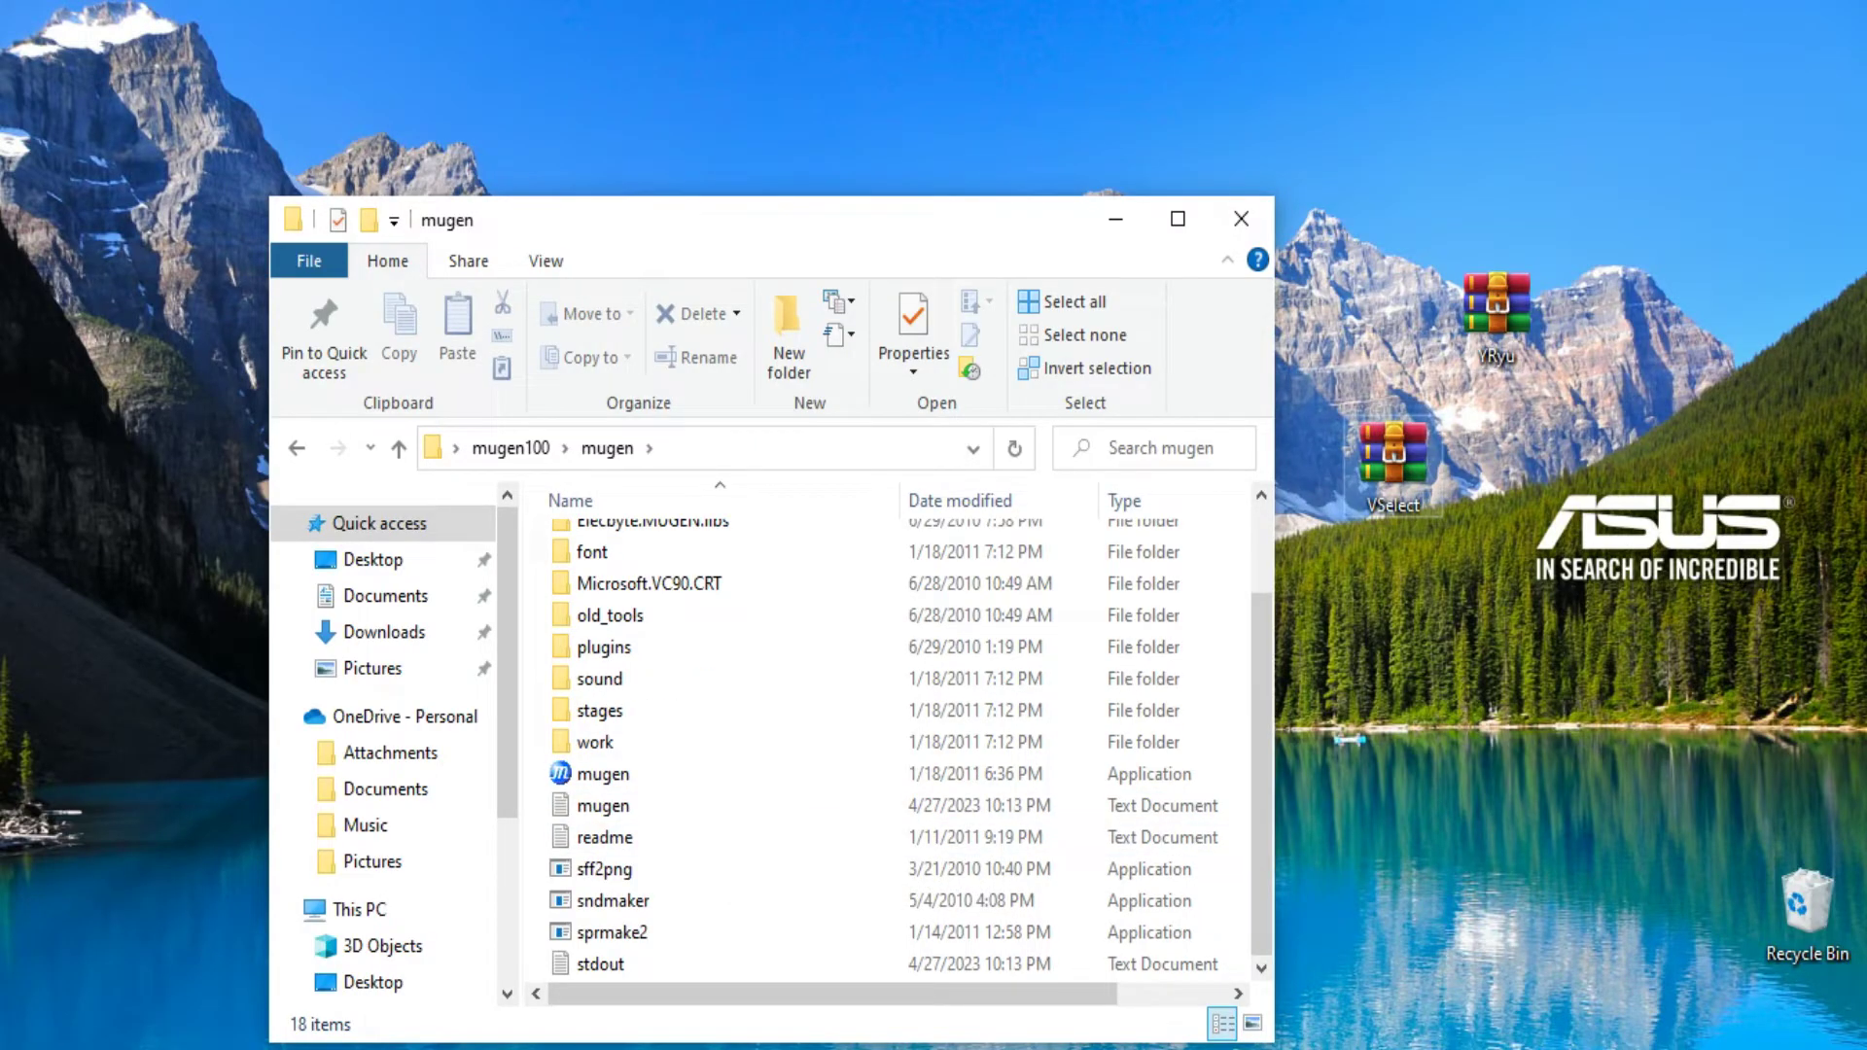
drag(1393, 457, 541, 922)
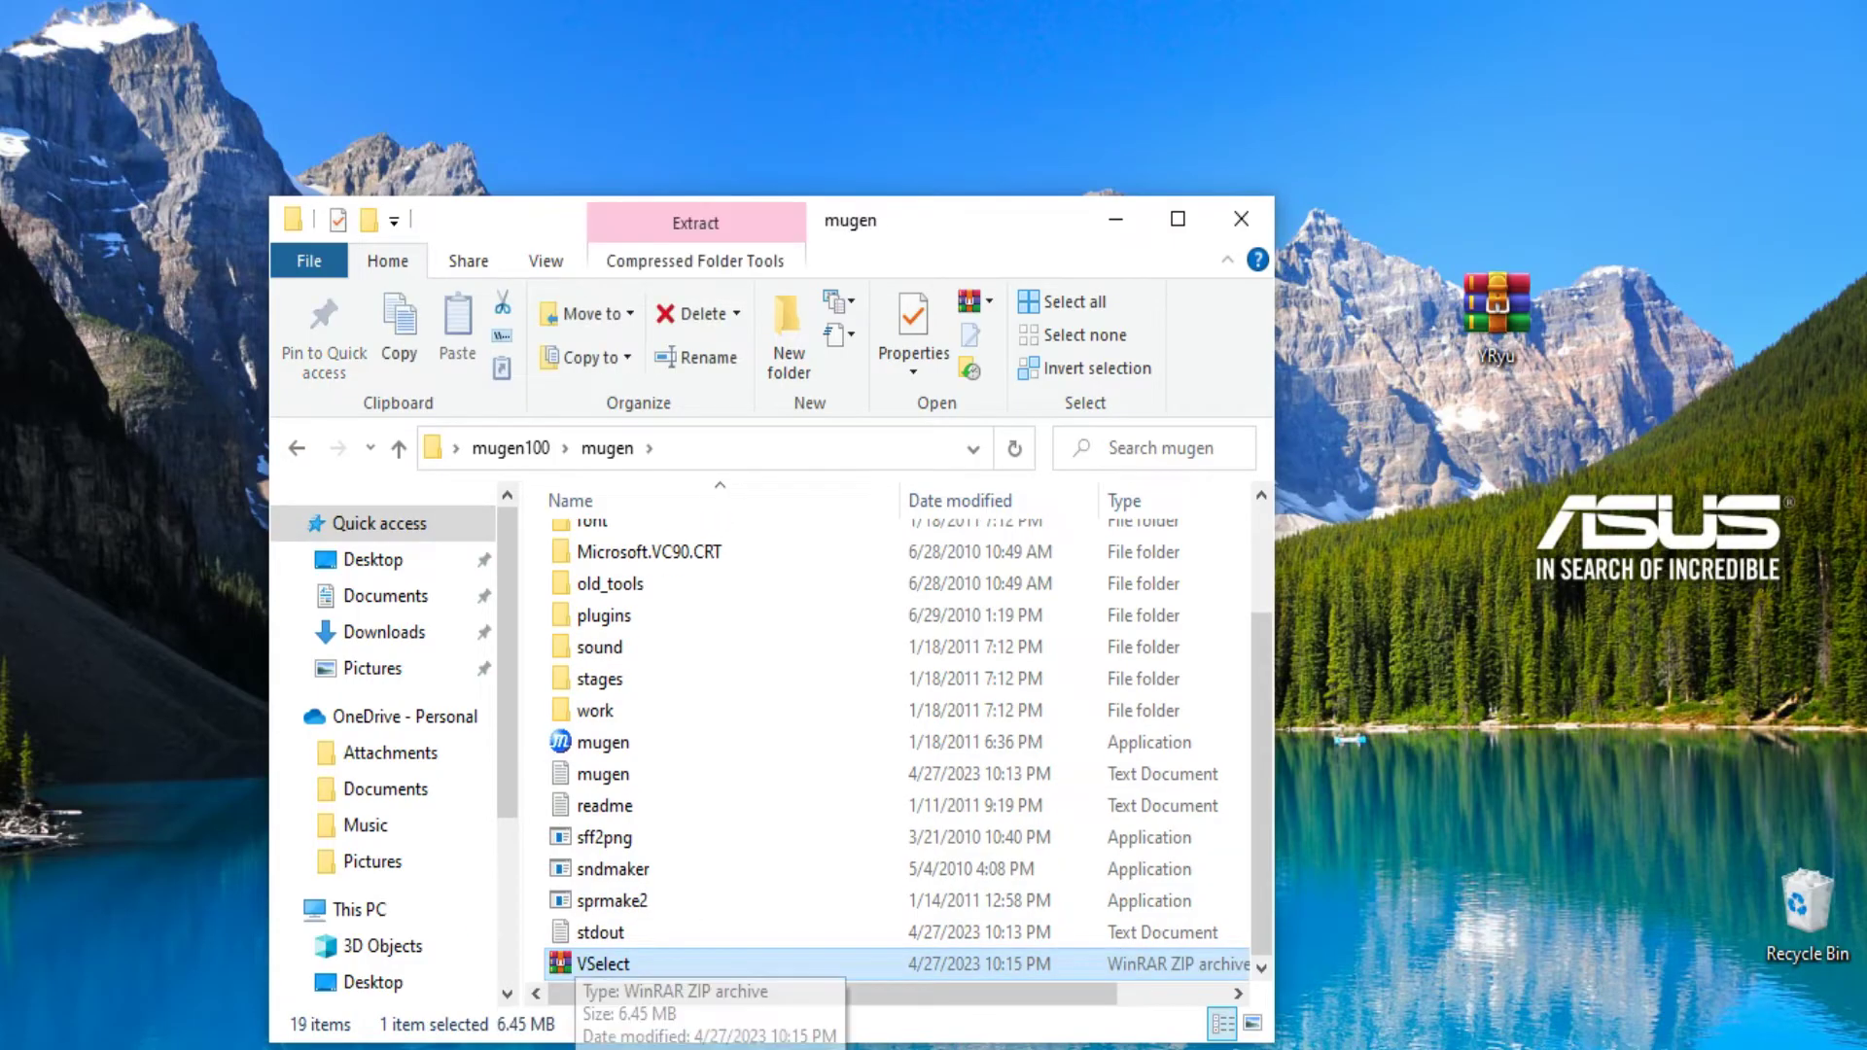
right_click(608, 962)
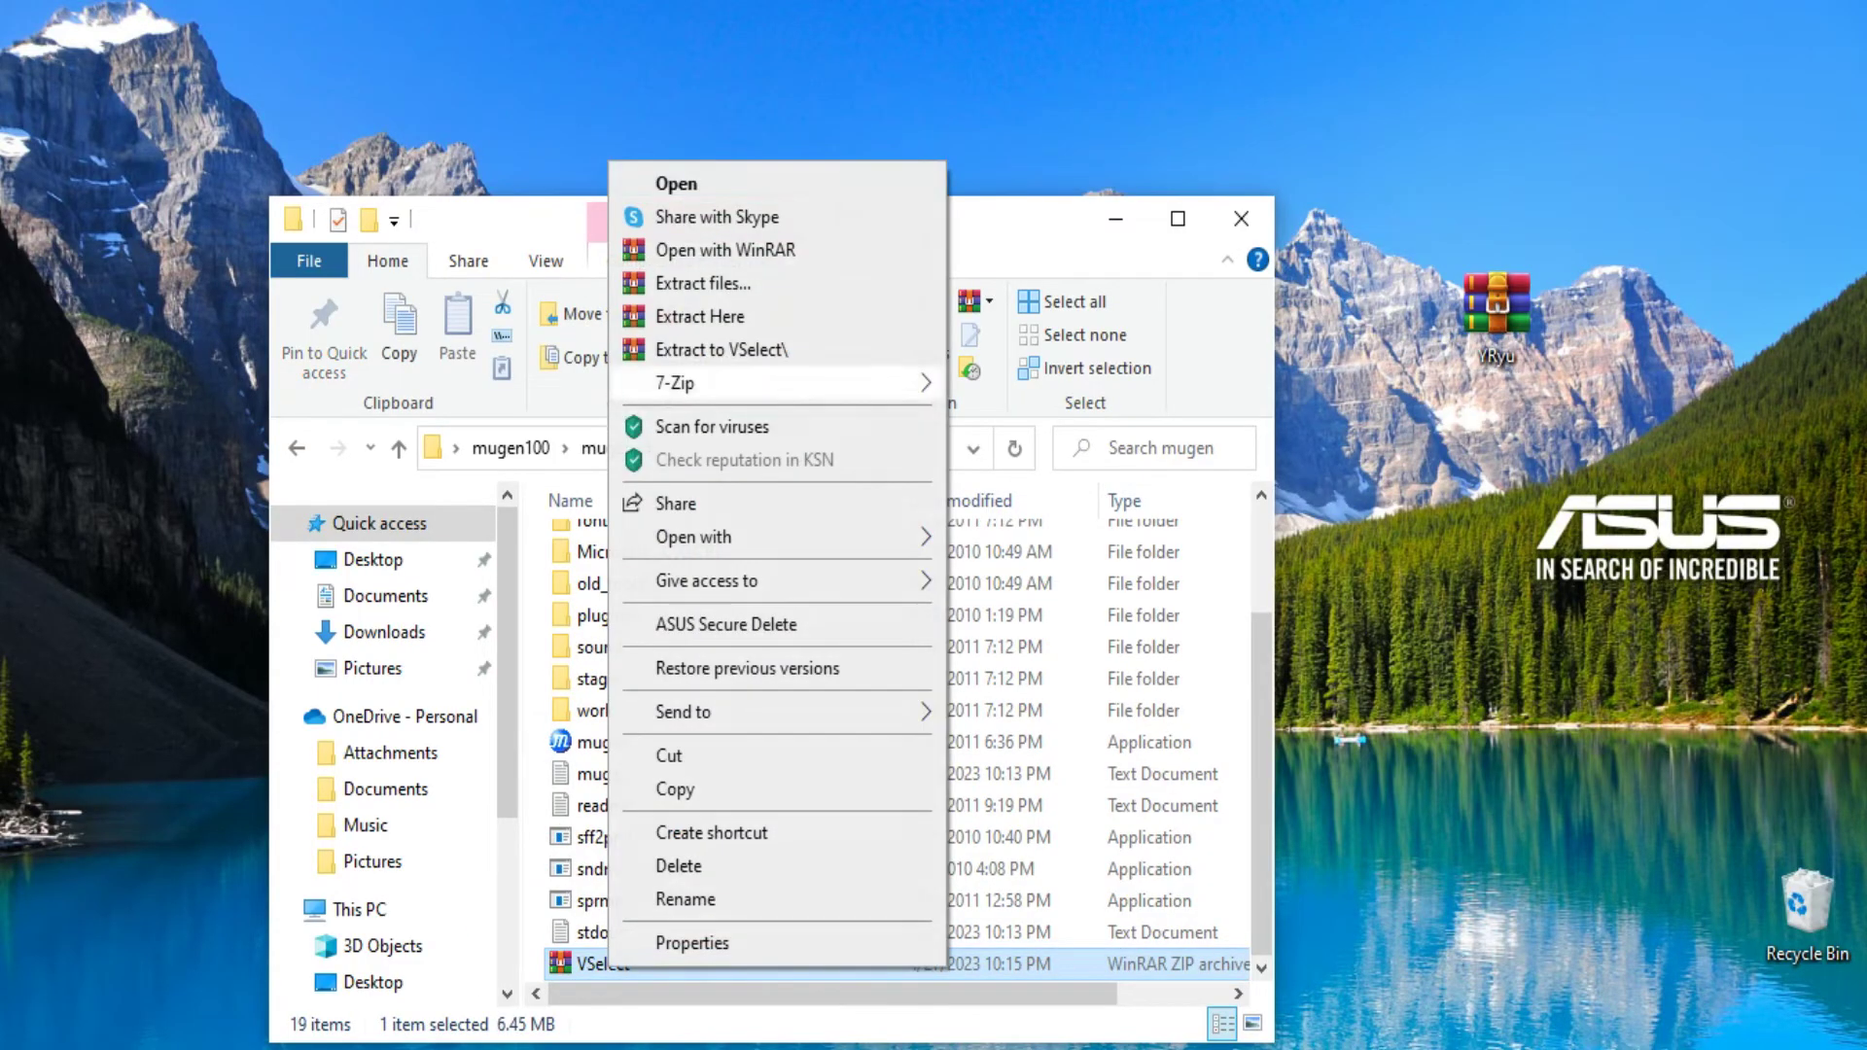
click(700, 316)
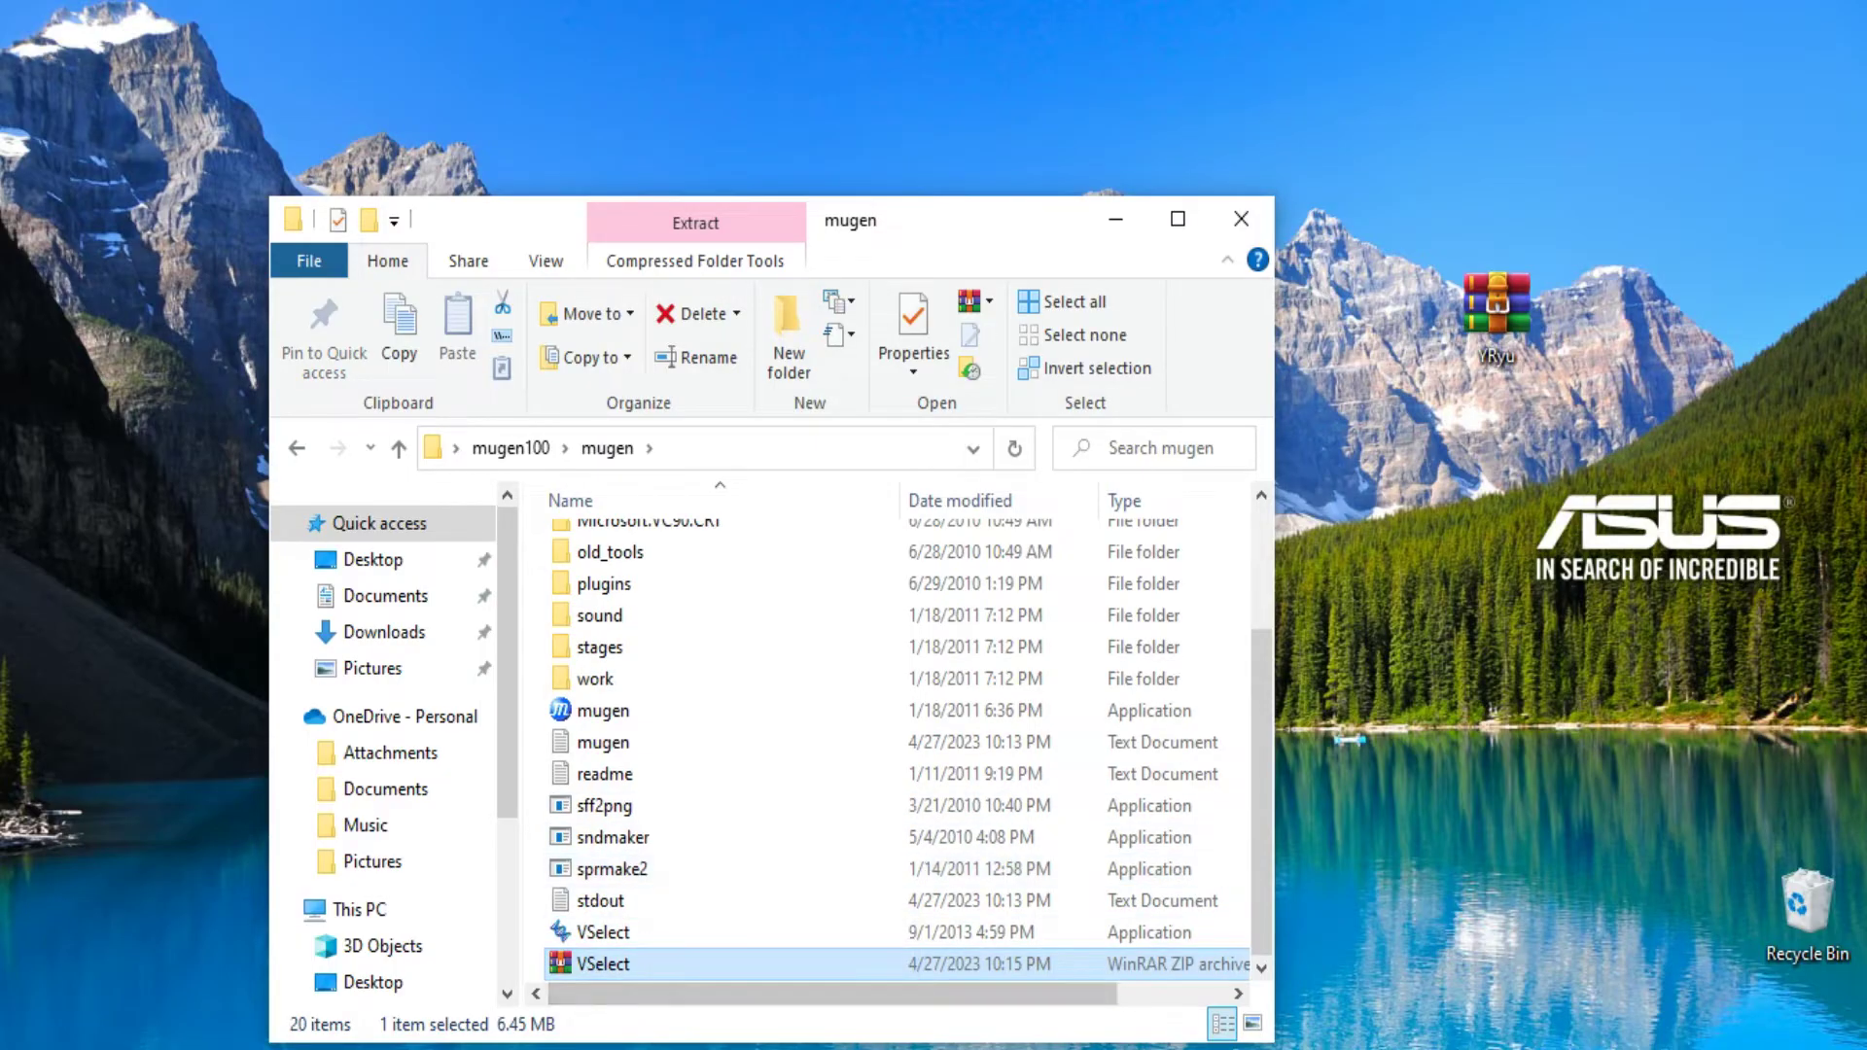
- Delete the VSelect ZIP archive and open the chars folder
click(612, 934)
click(614, 964)
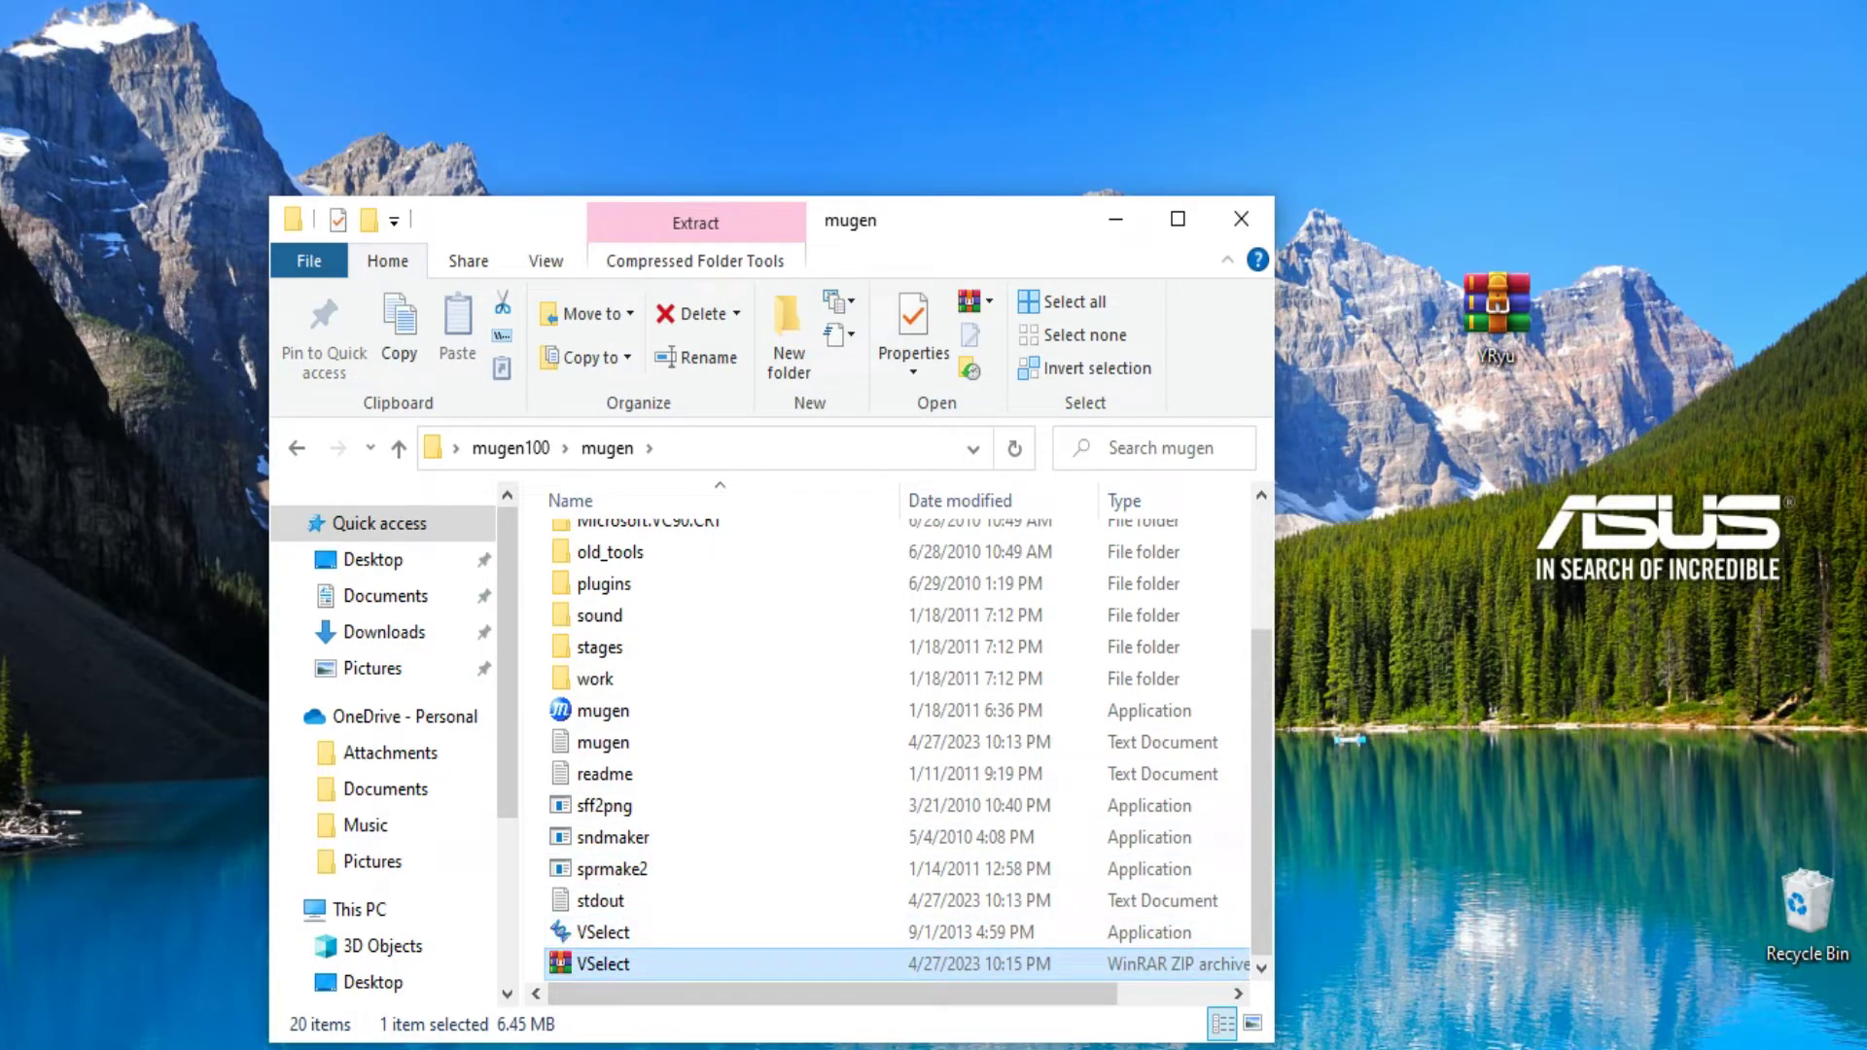
key(Delete)
scroll(681, 702, up, 2)
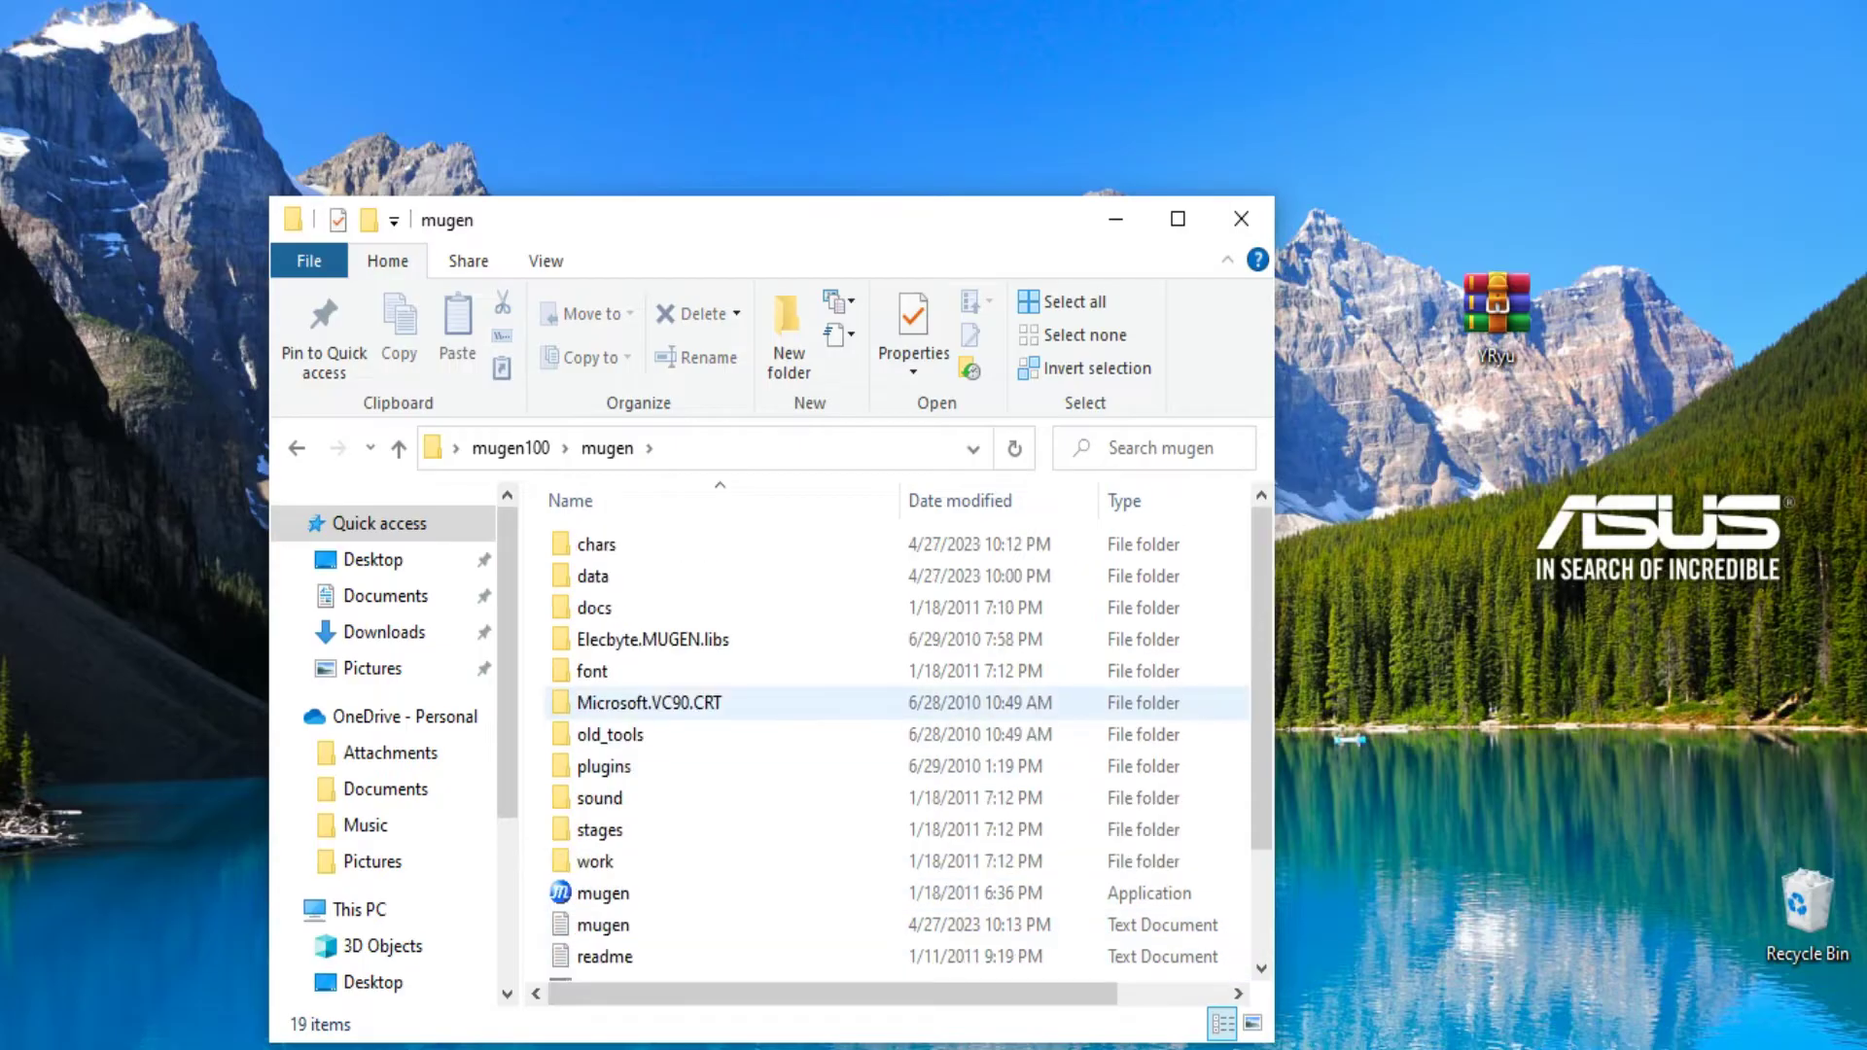
double_click(596, 546)
drag(593, 610, 1512, 636)
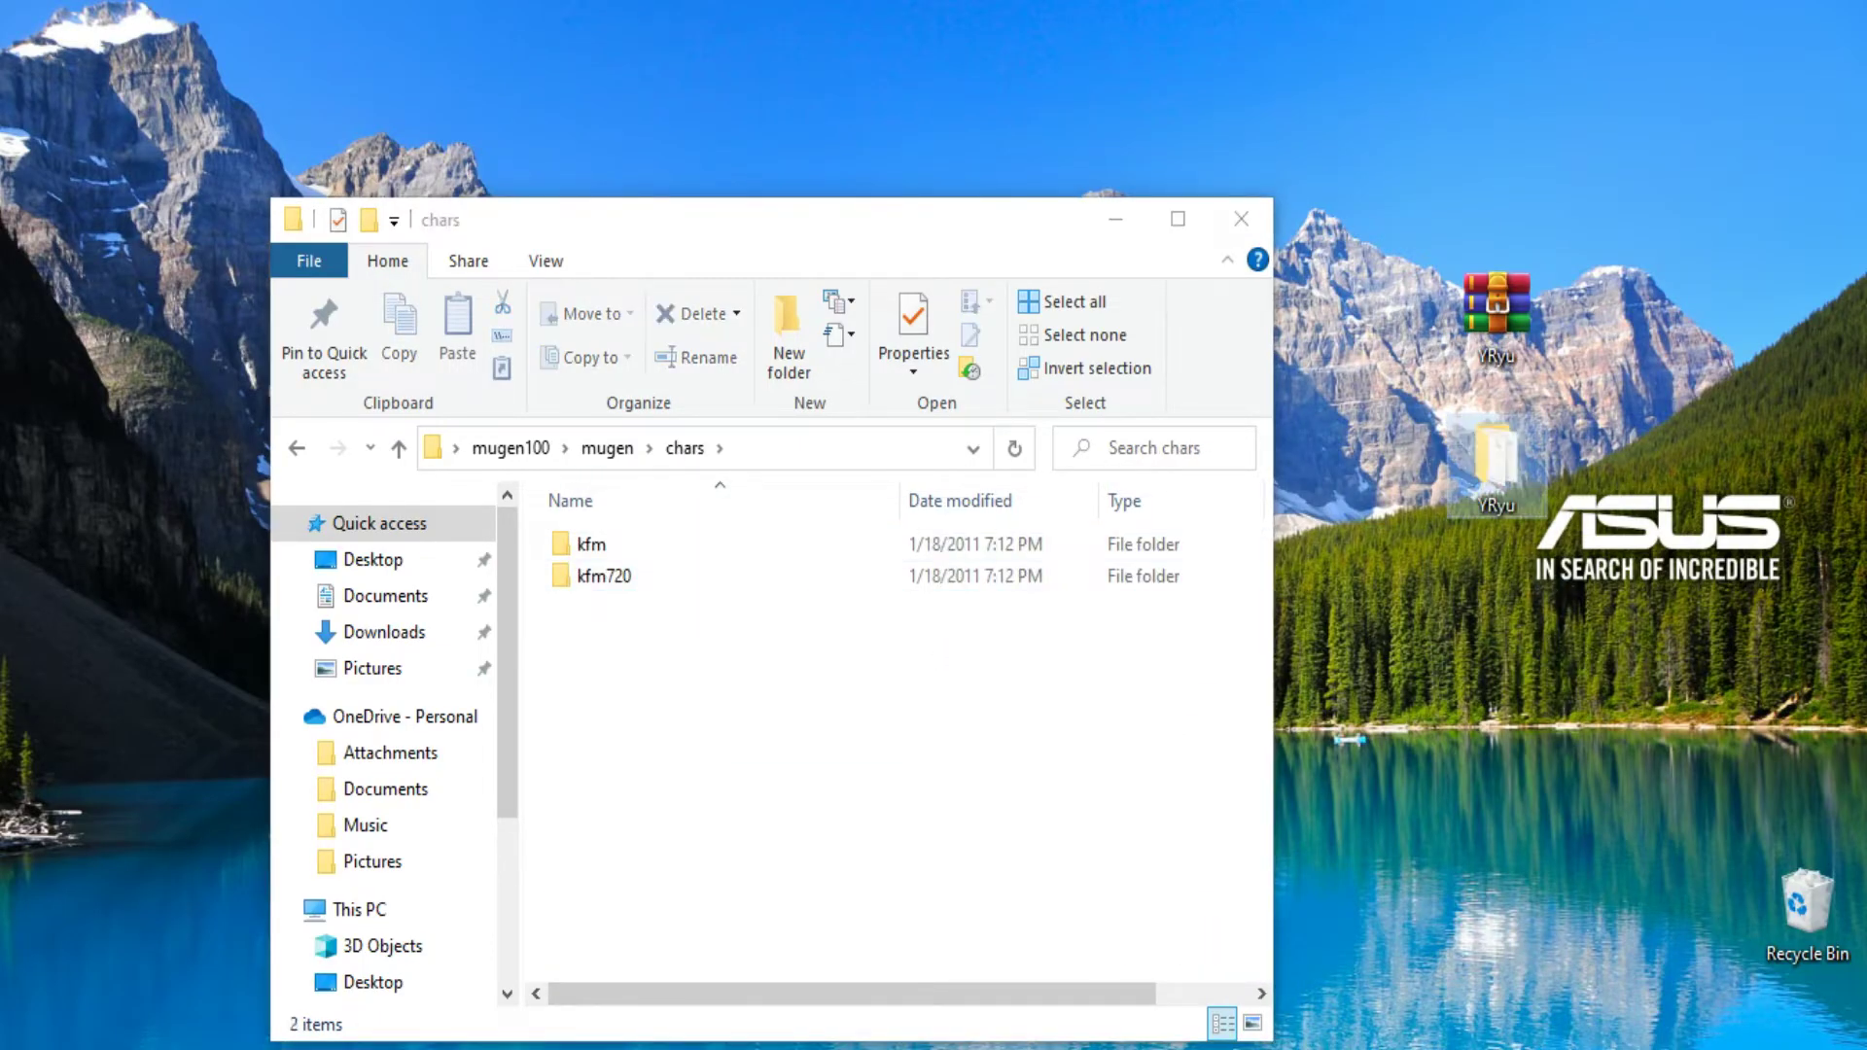
click(297, 448)
double_click(595, 577)
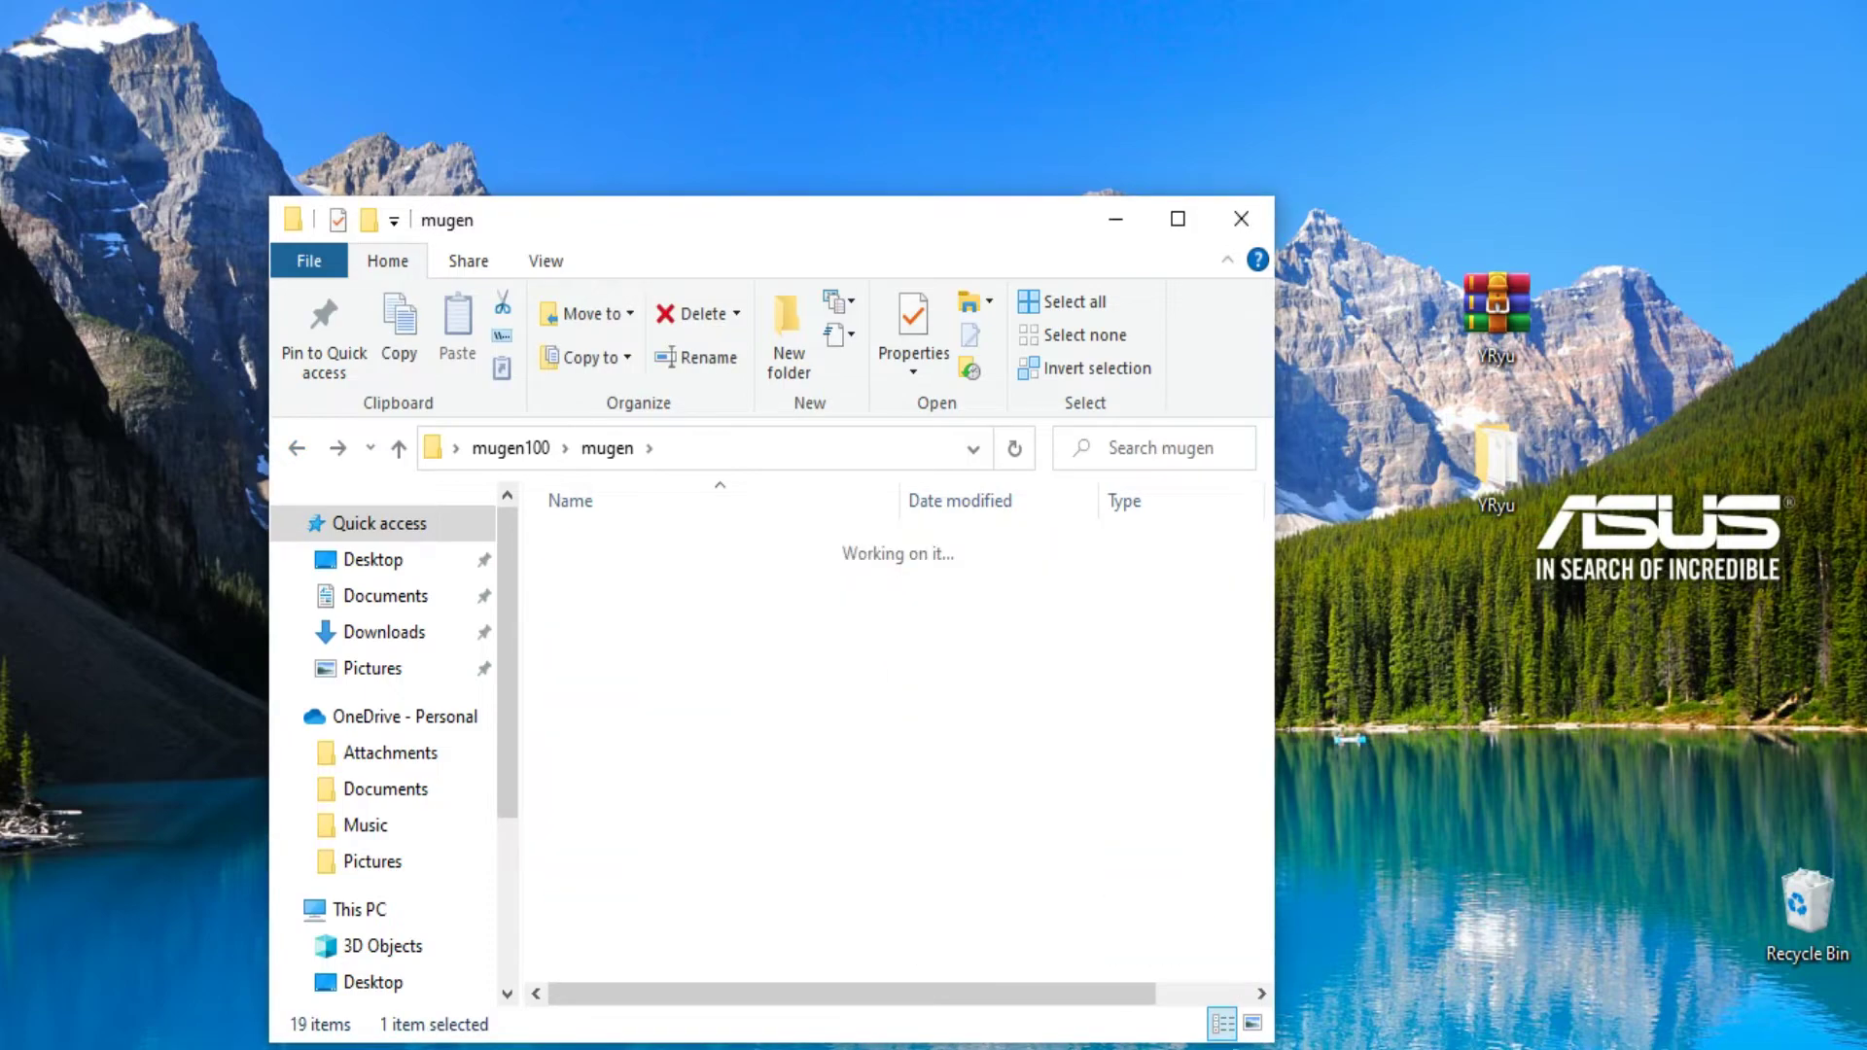
click(603, 577)
key(s)
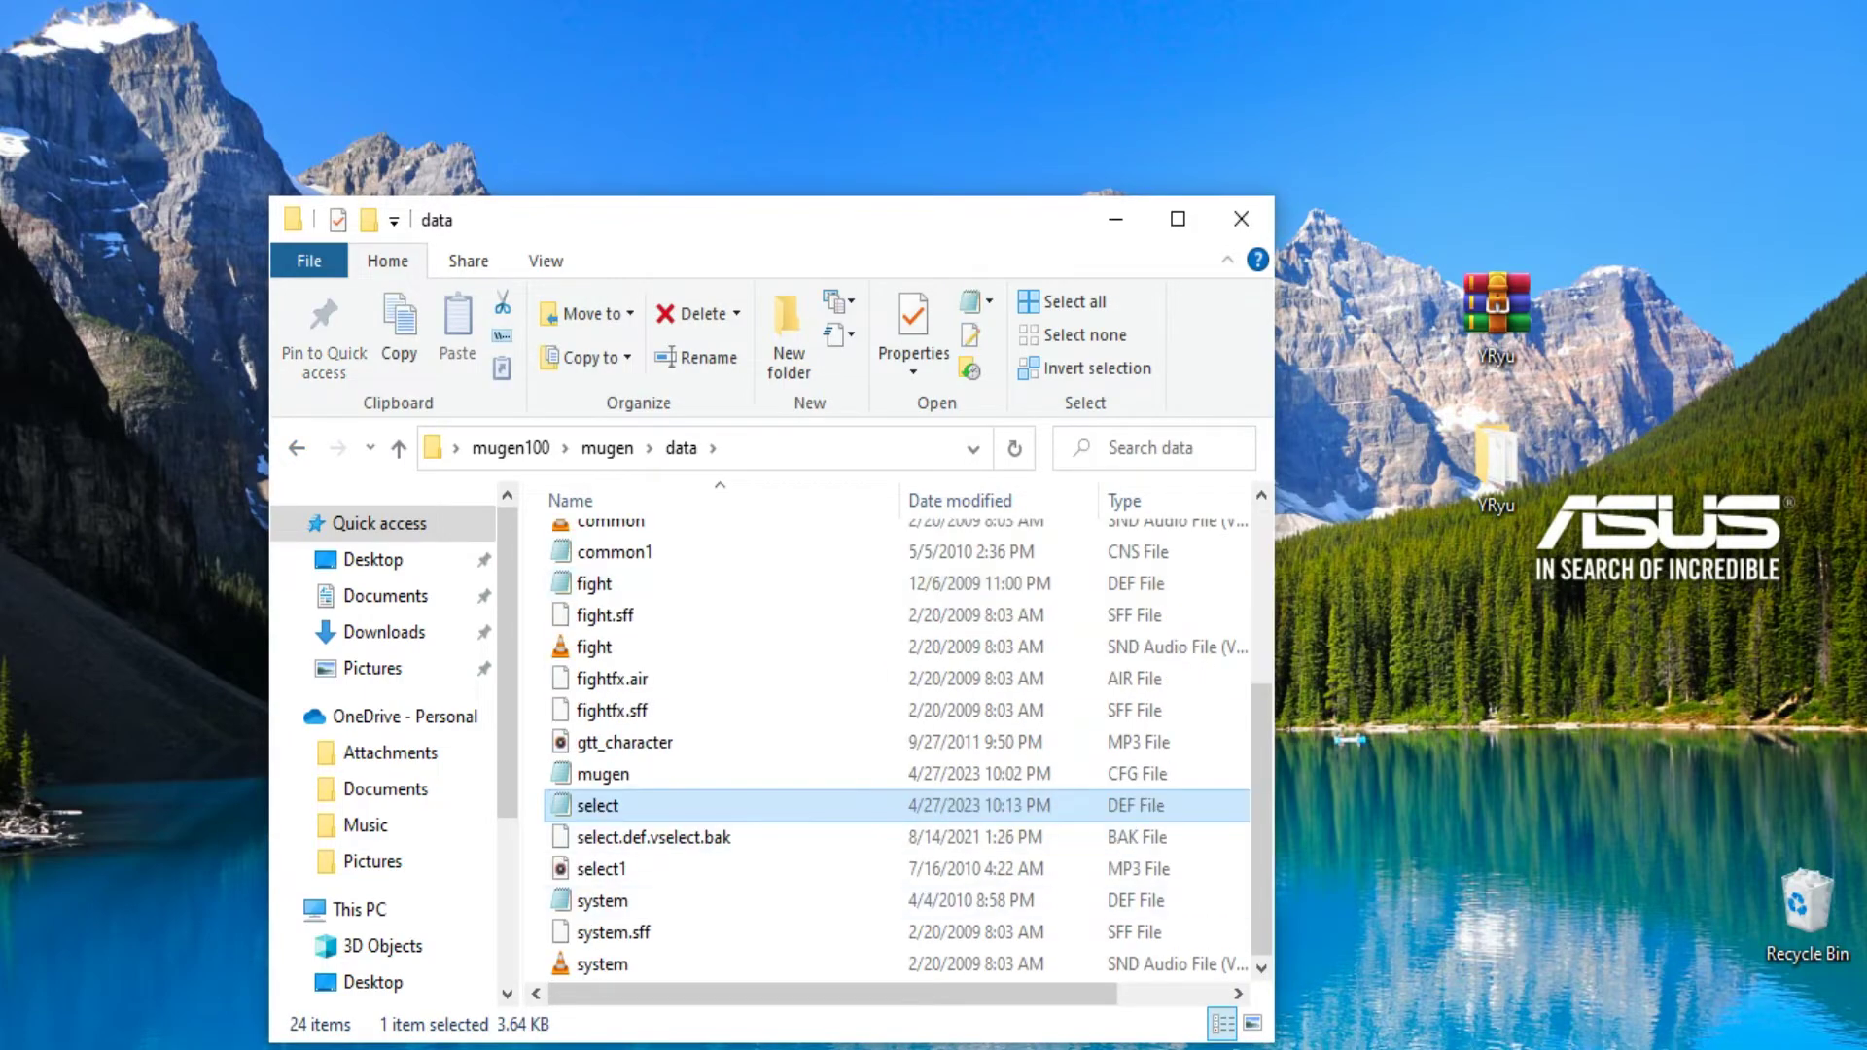
key(Return)
scroll(1108, 571, down, 20)
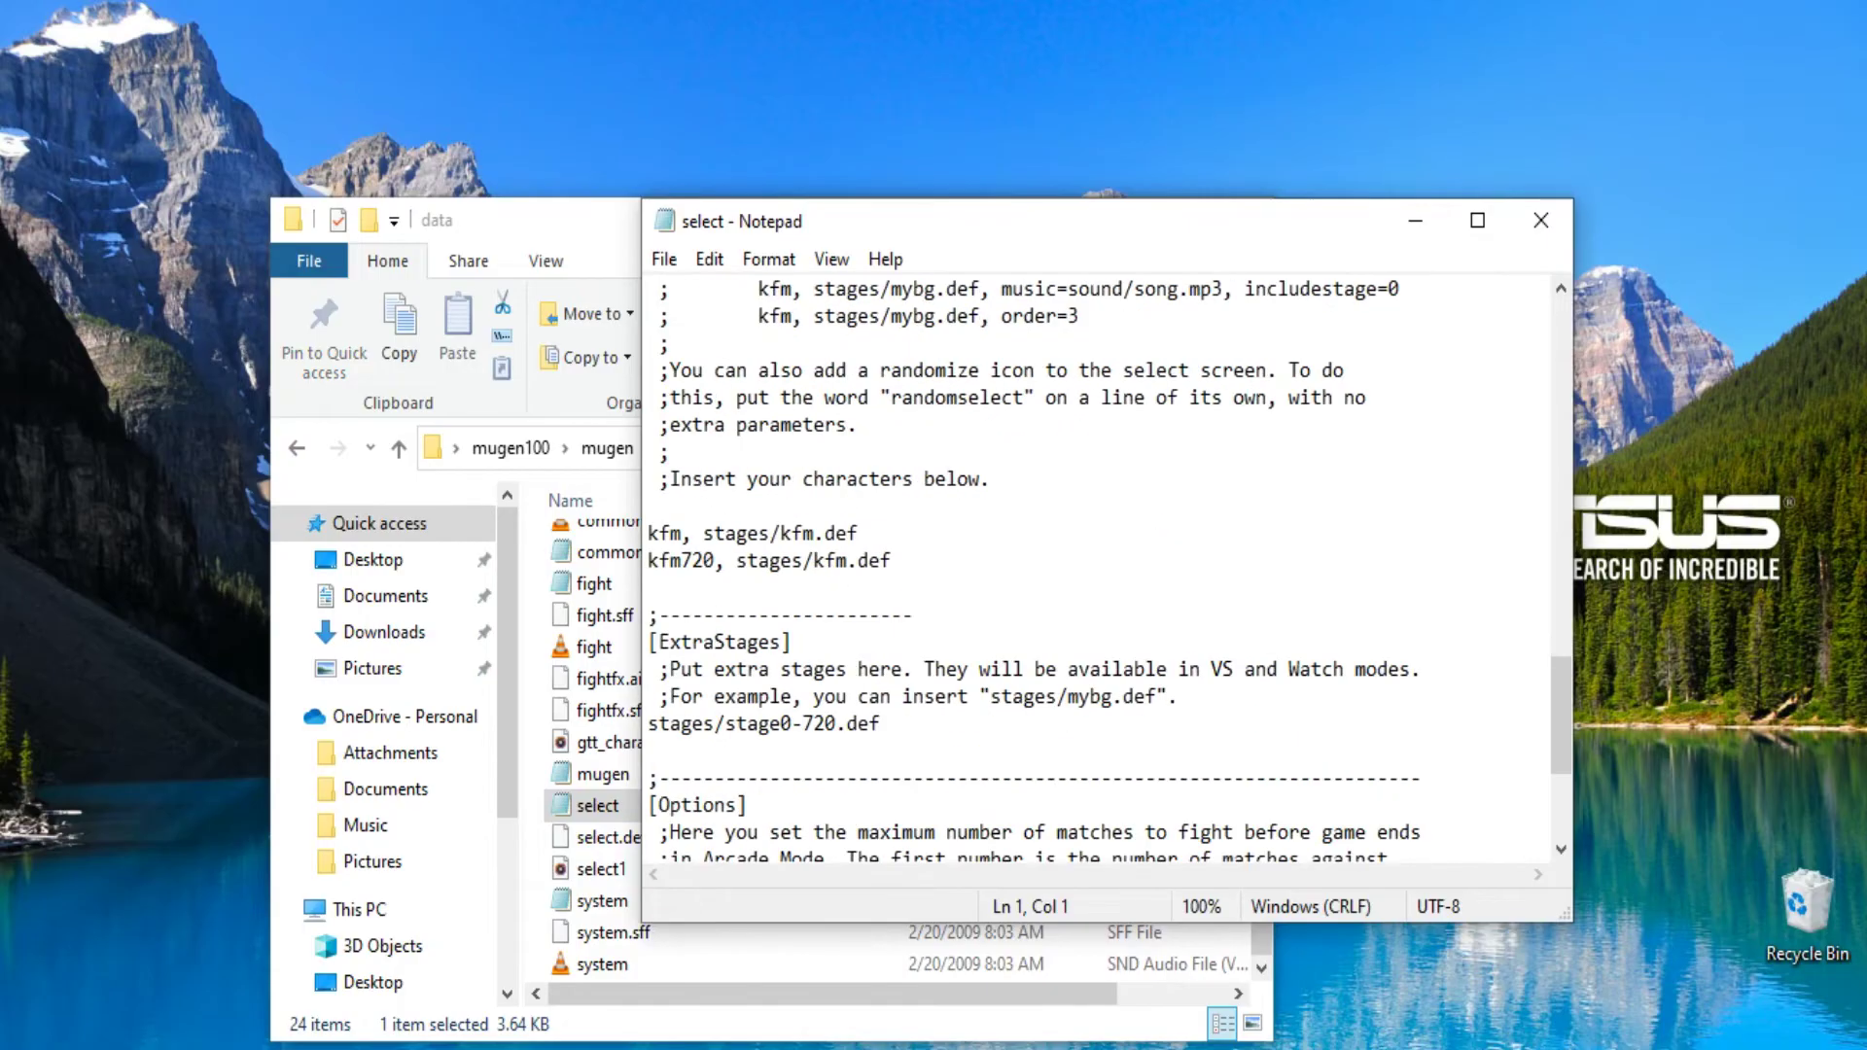
drag(895, 479, 847, 479)
click(1542, 220)
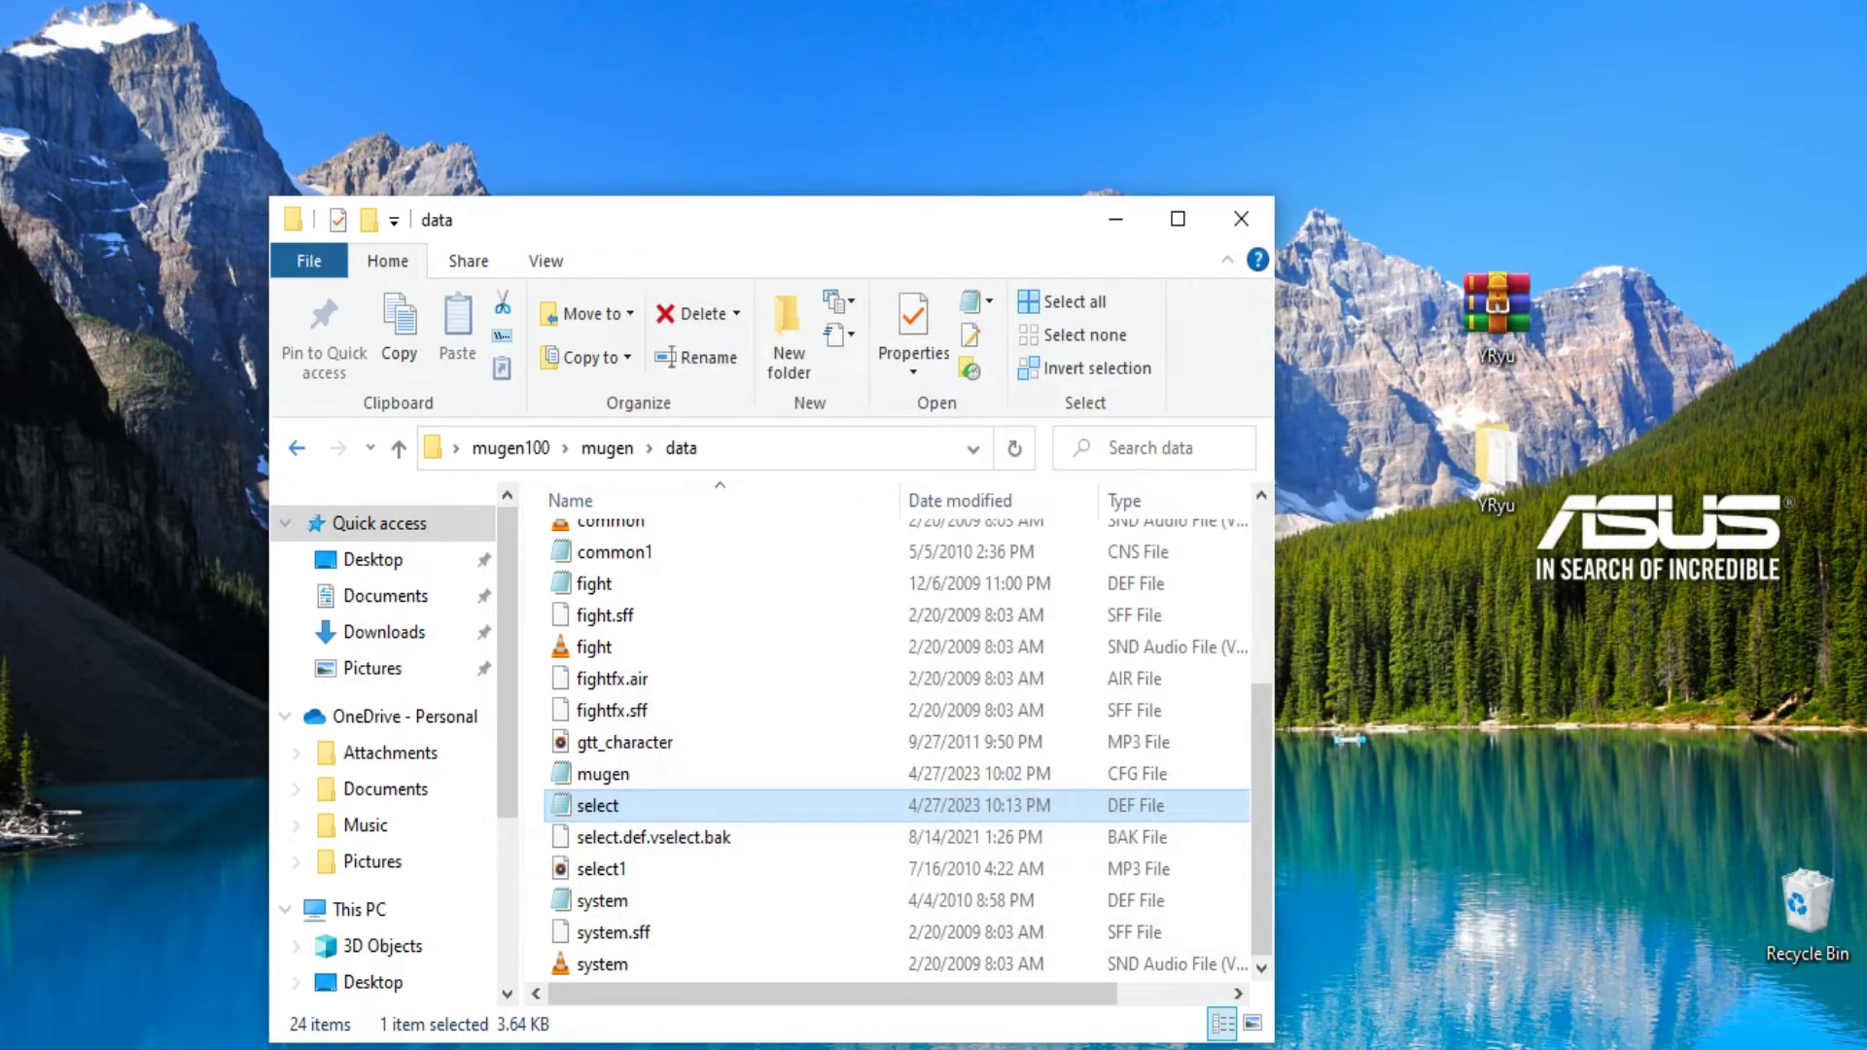
key(BackSpace)
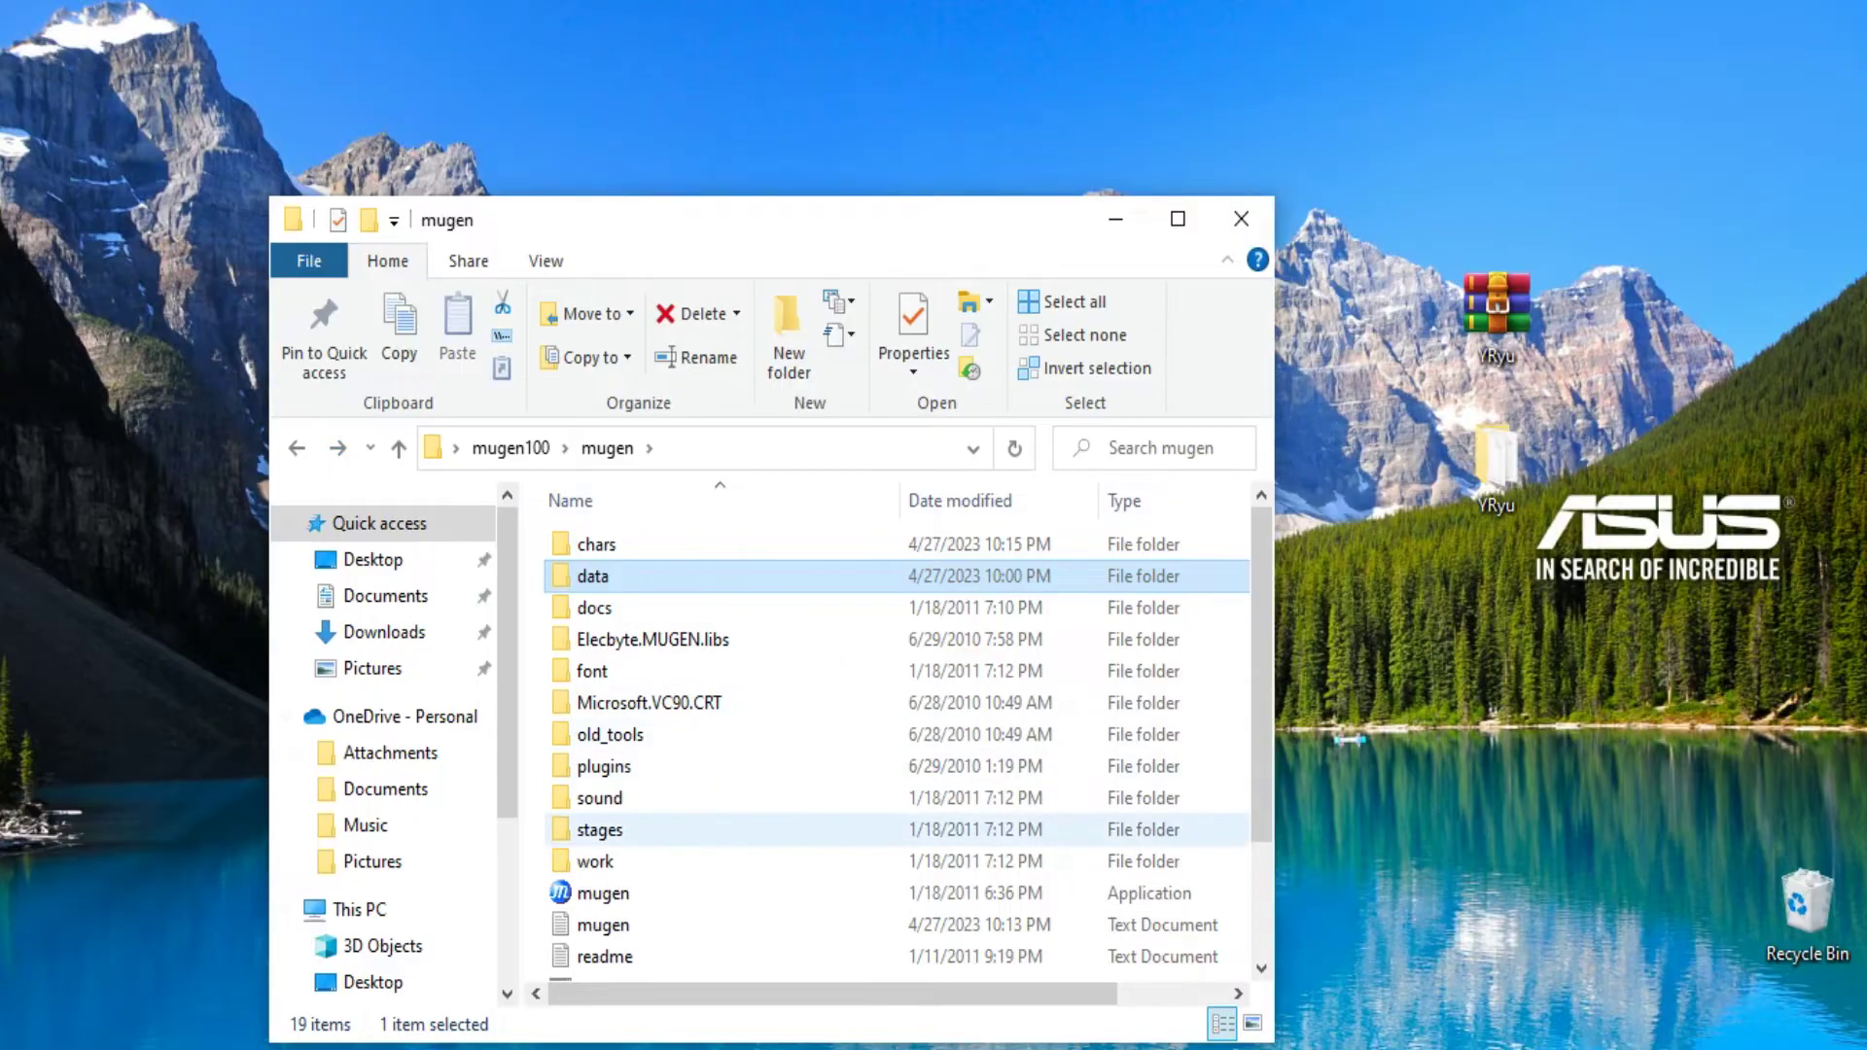
- Move the YRyu desktop folder into the chars folder
scroll(846, 778, down, 2)
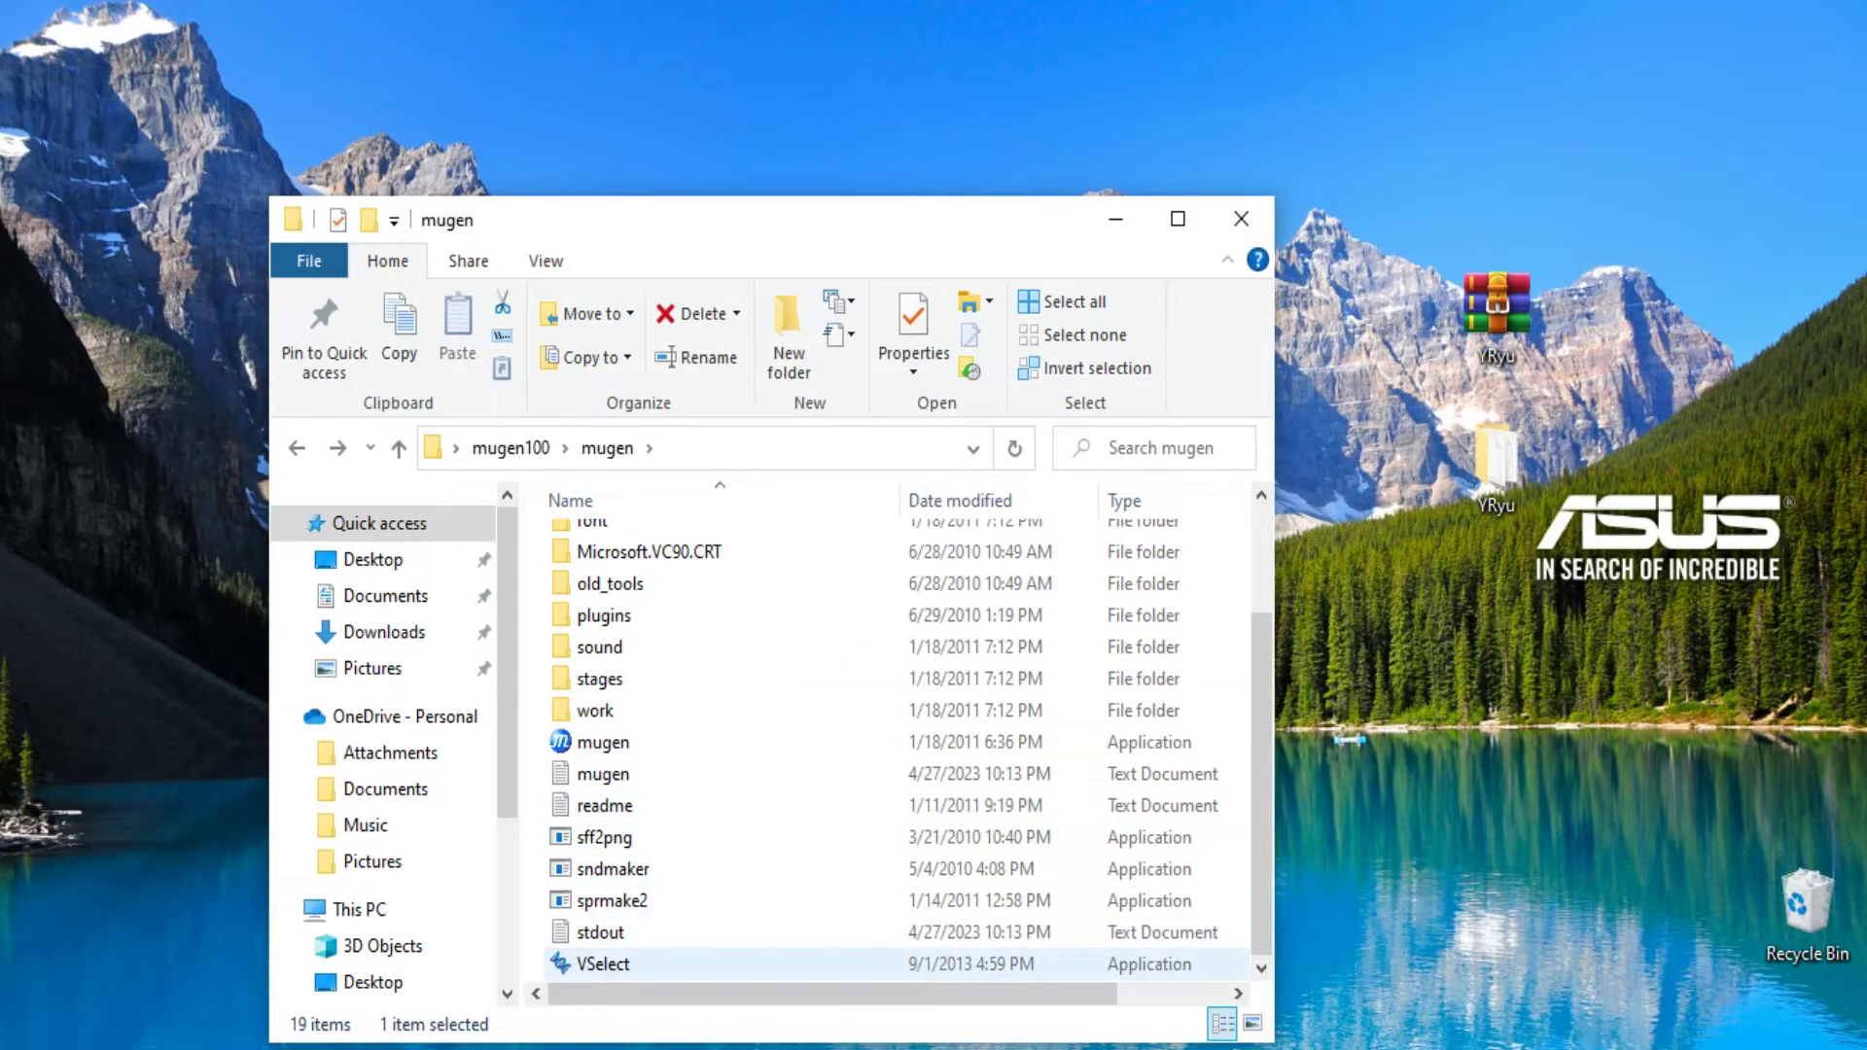
scroll(603, 933, up, 2)
drag(1497, 457, 598, 544)
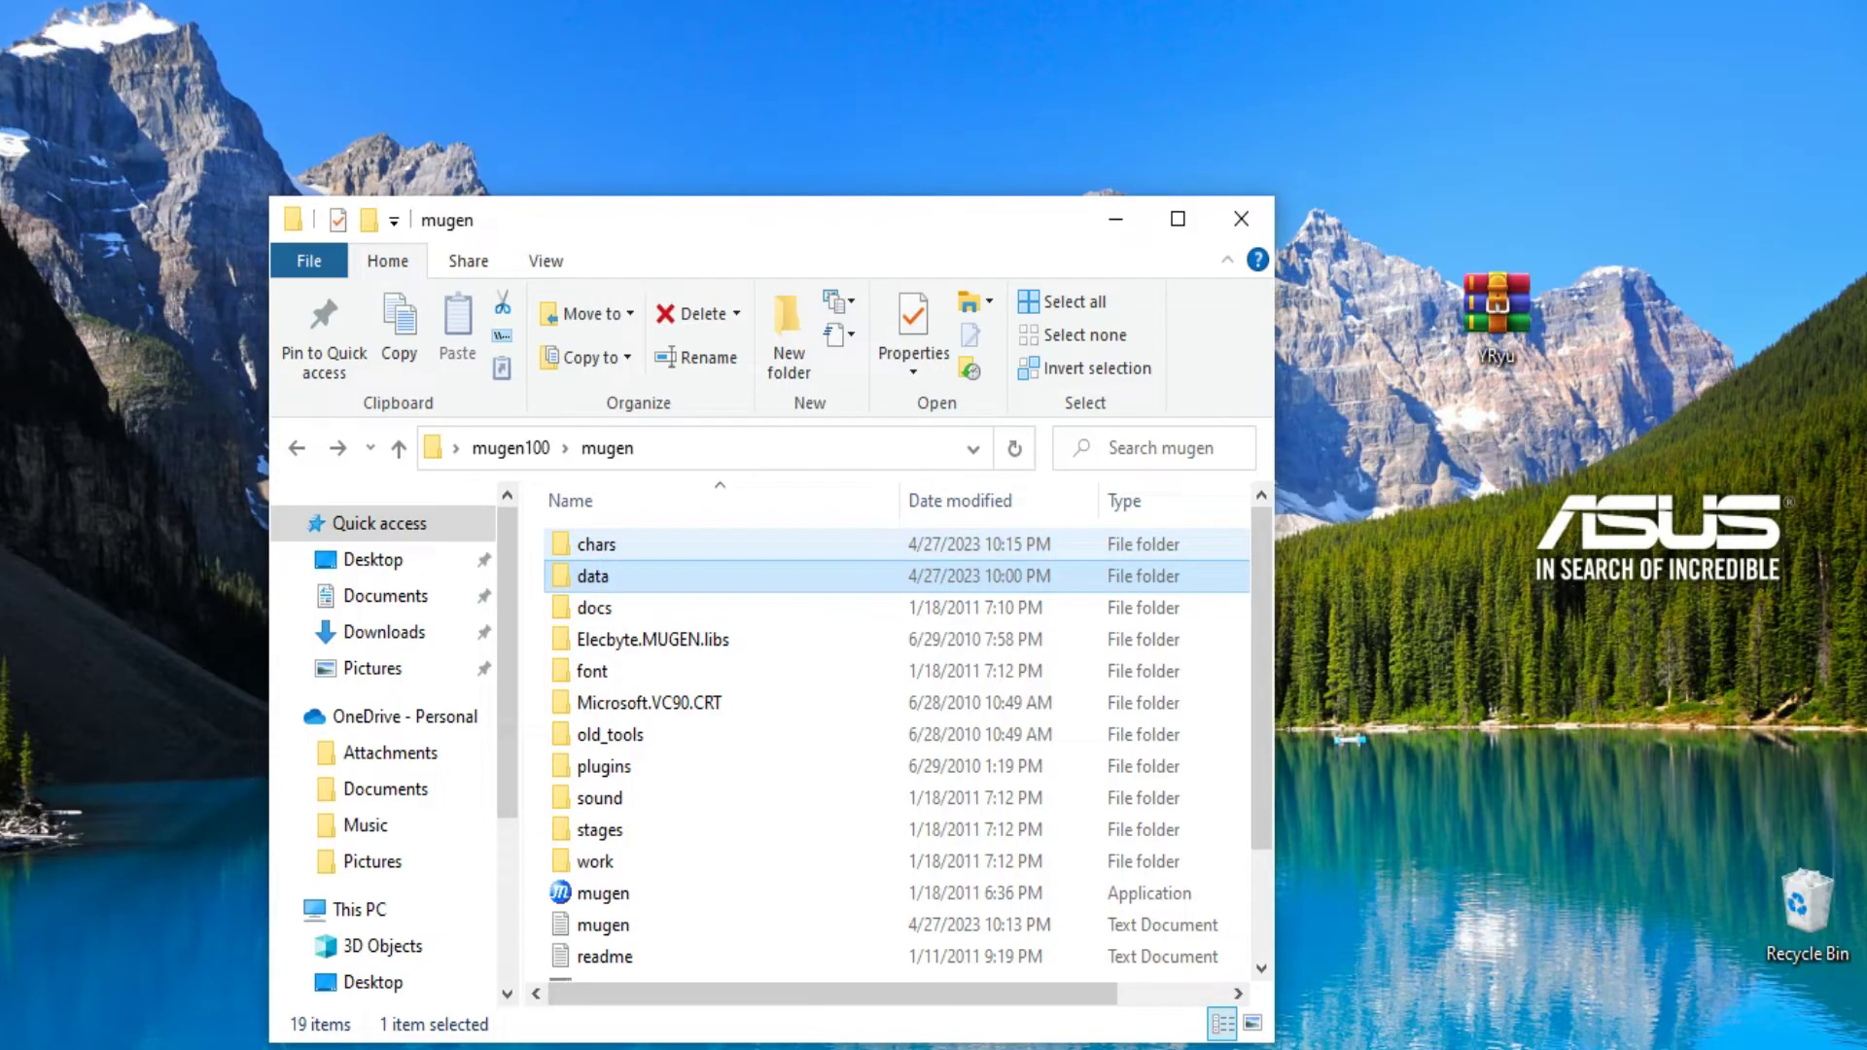
- Run VSelect.exe from the mugen folder and maximize its window
scroll(611, 671, down, 2)
click(605, 964)
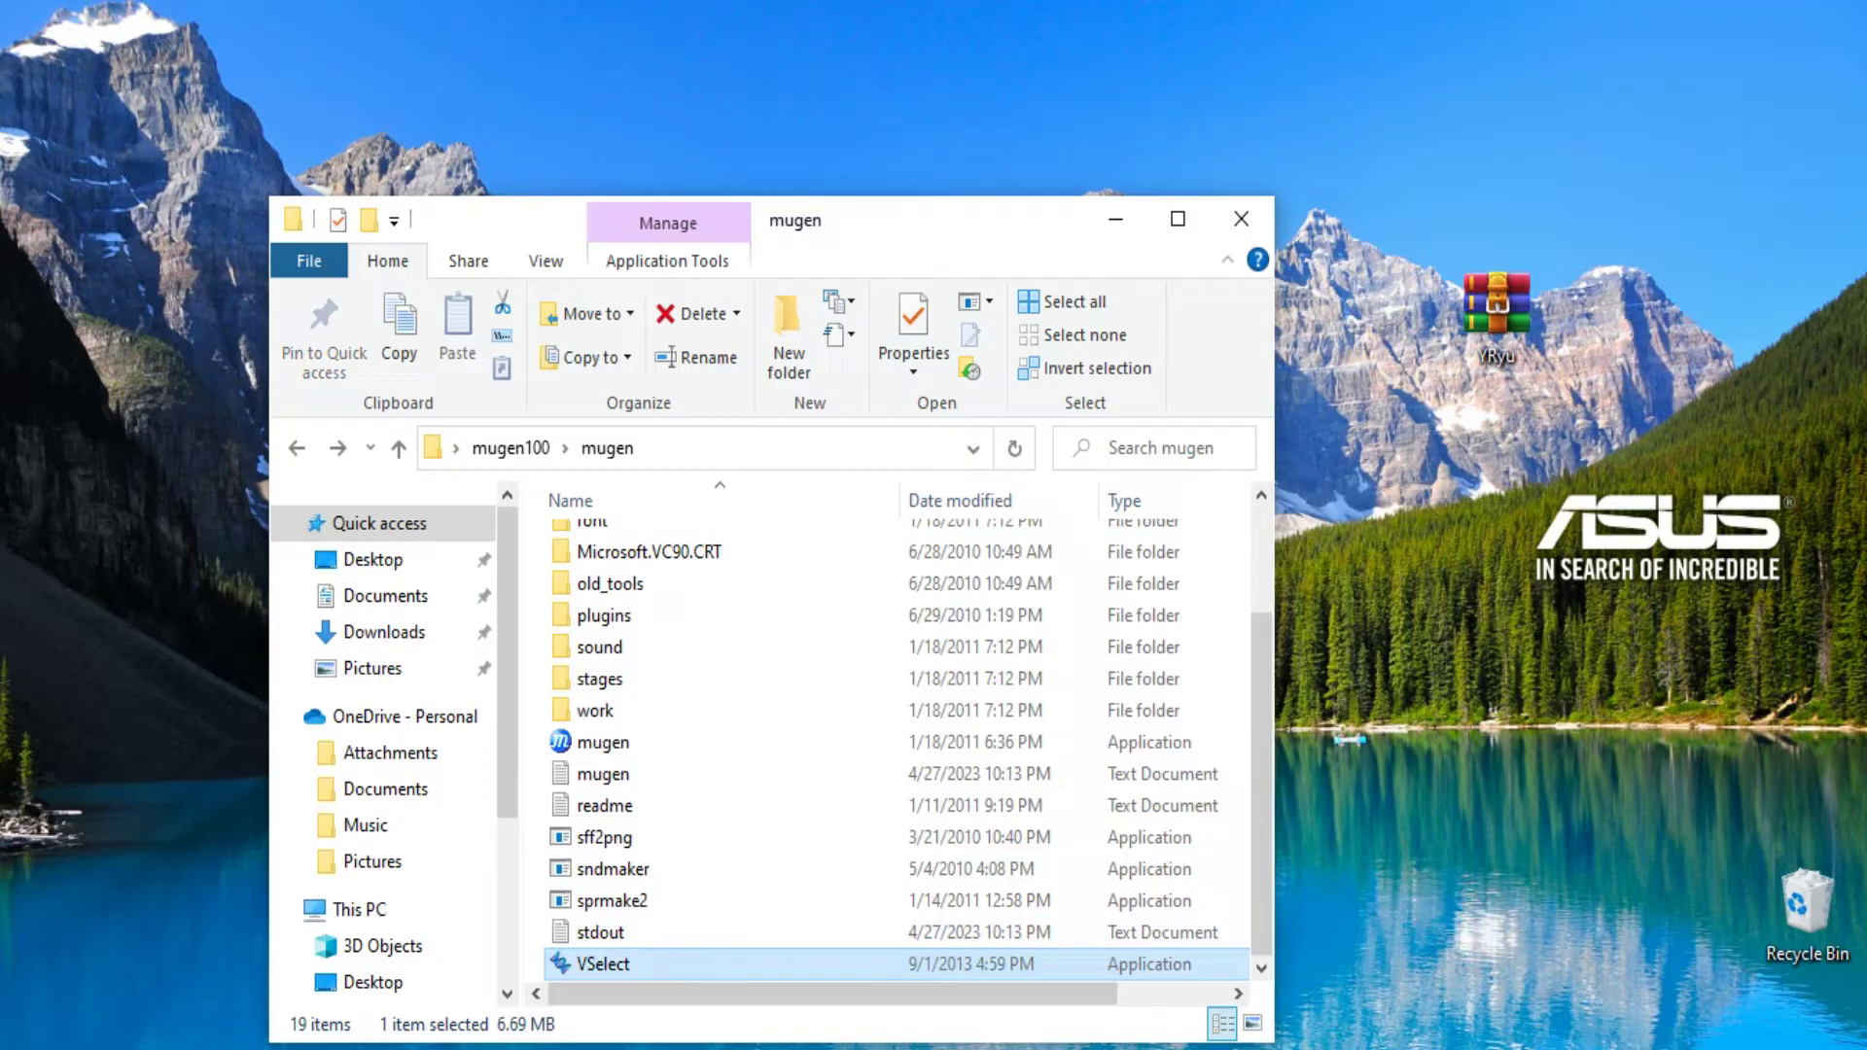
key(Return)
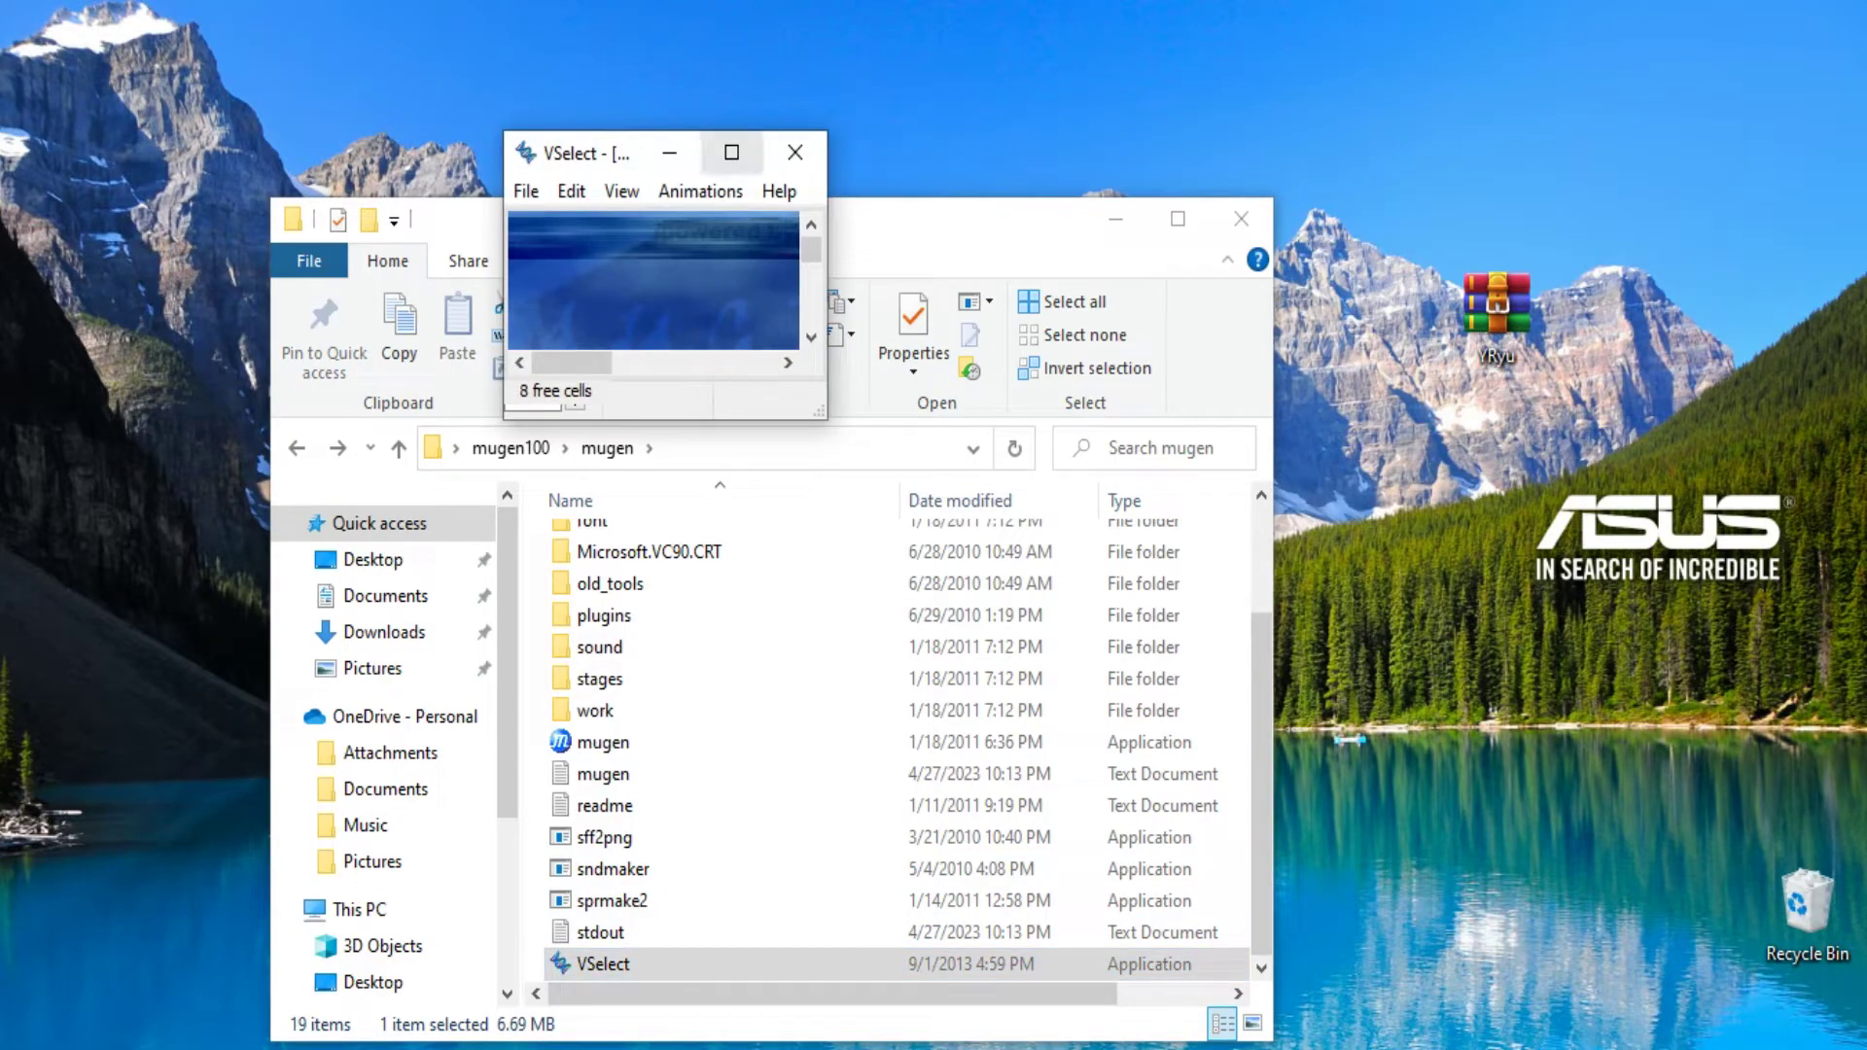
click(731, 153)
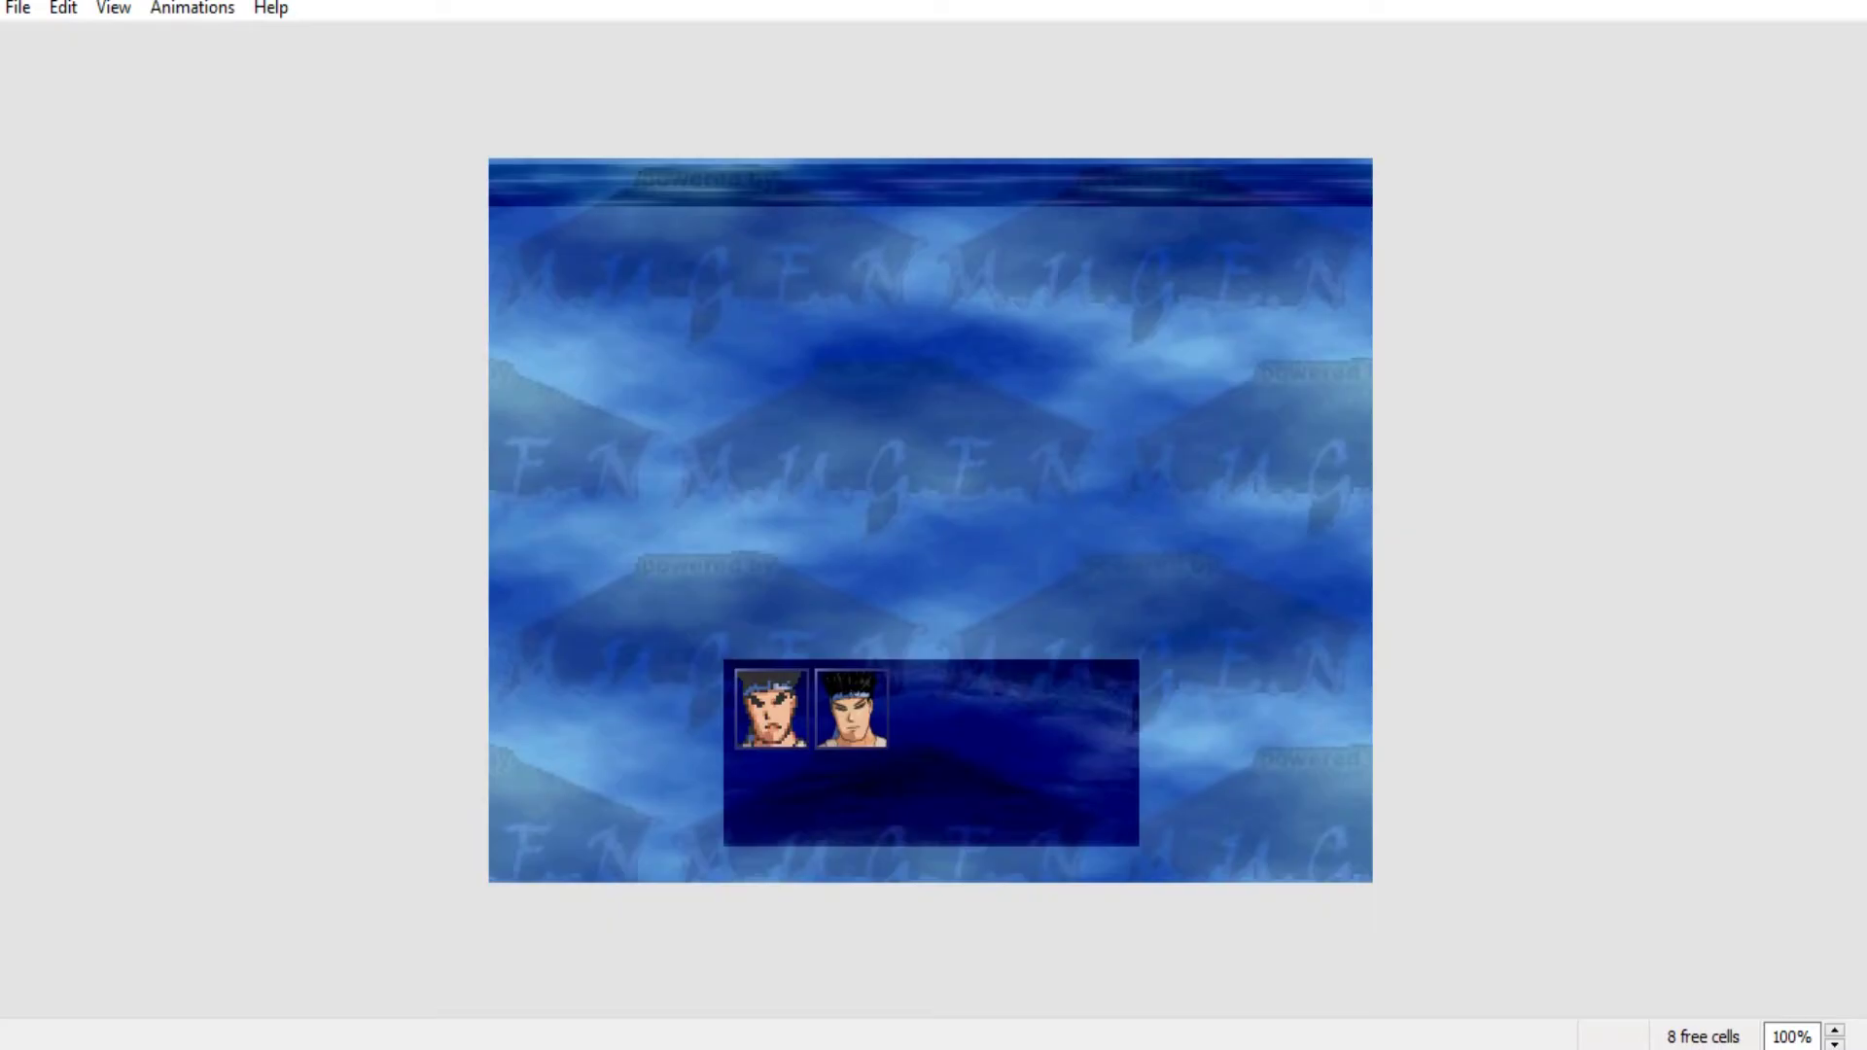
- Open mugen\data\system.def as the motif through File > Open Motif
click(18, 8)
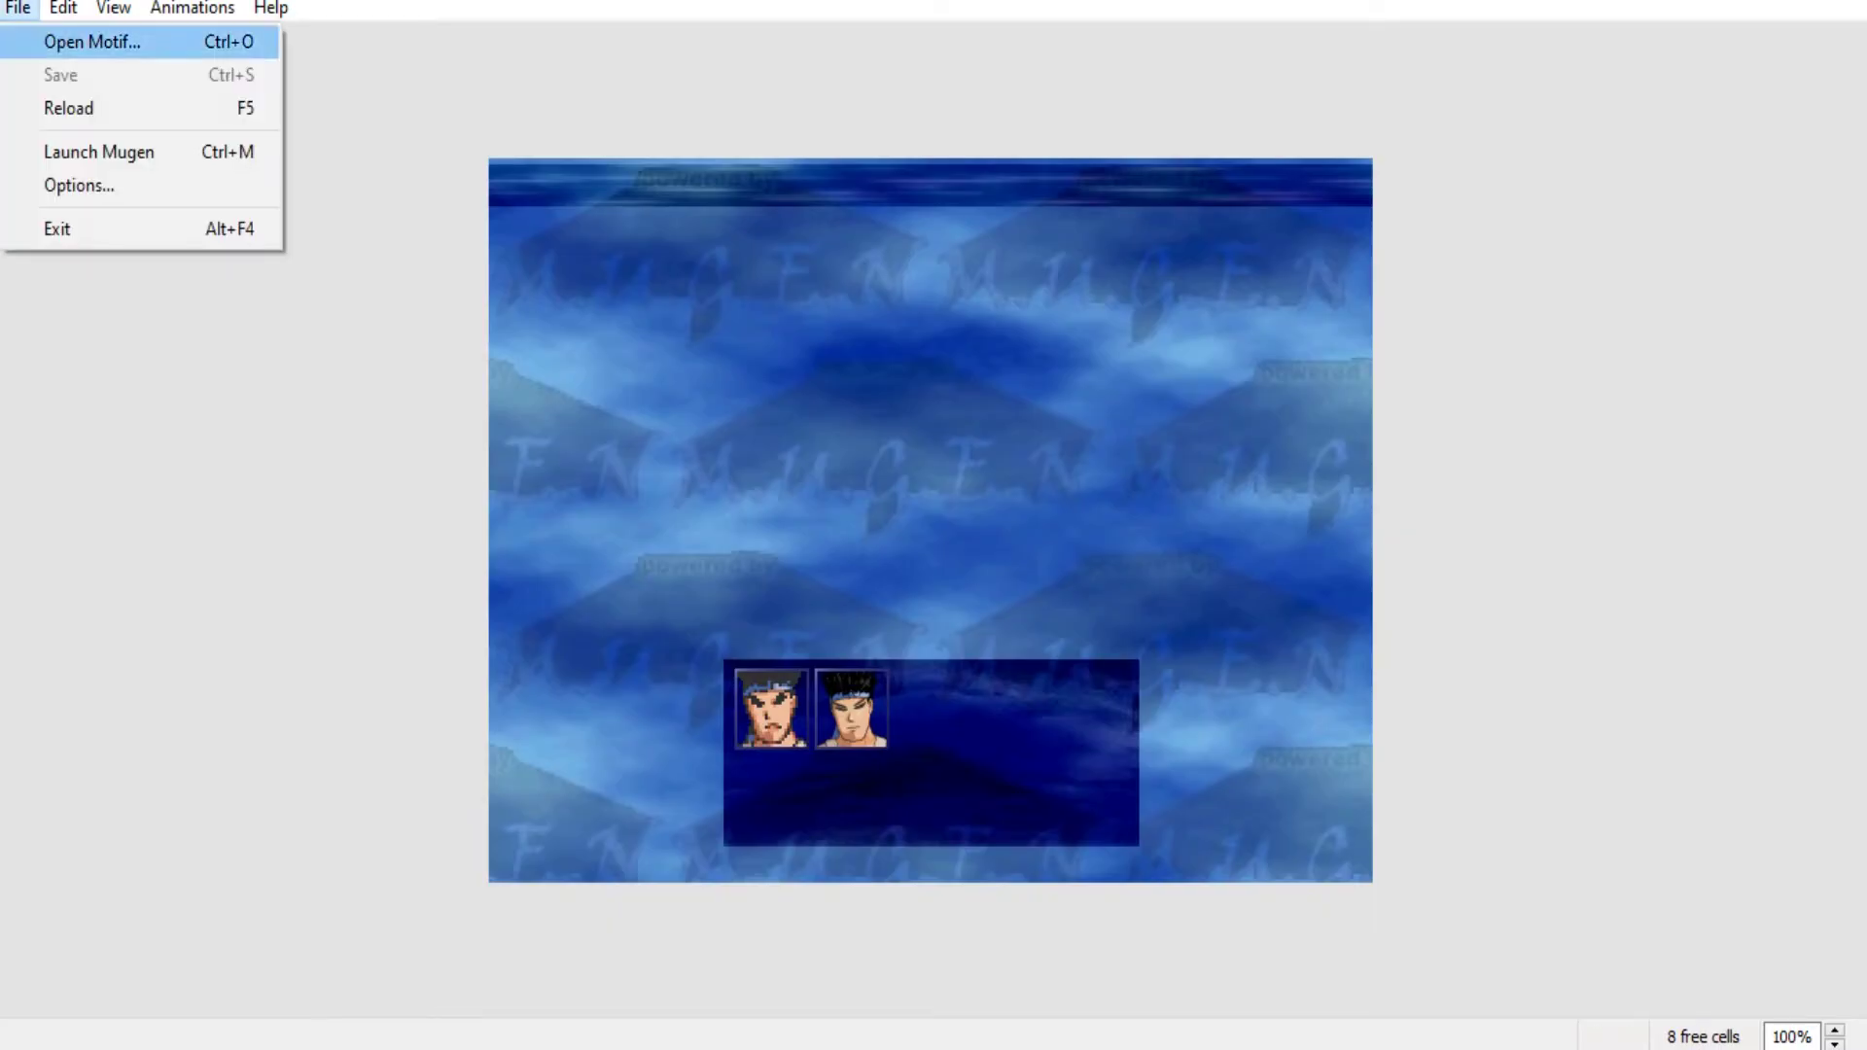
click(92, 41)
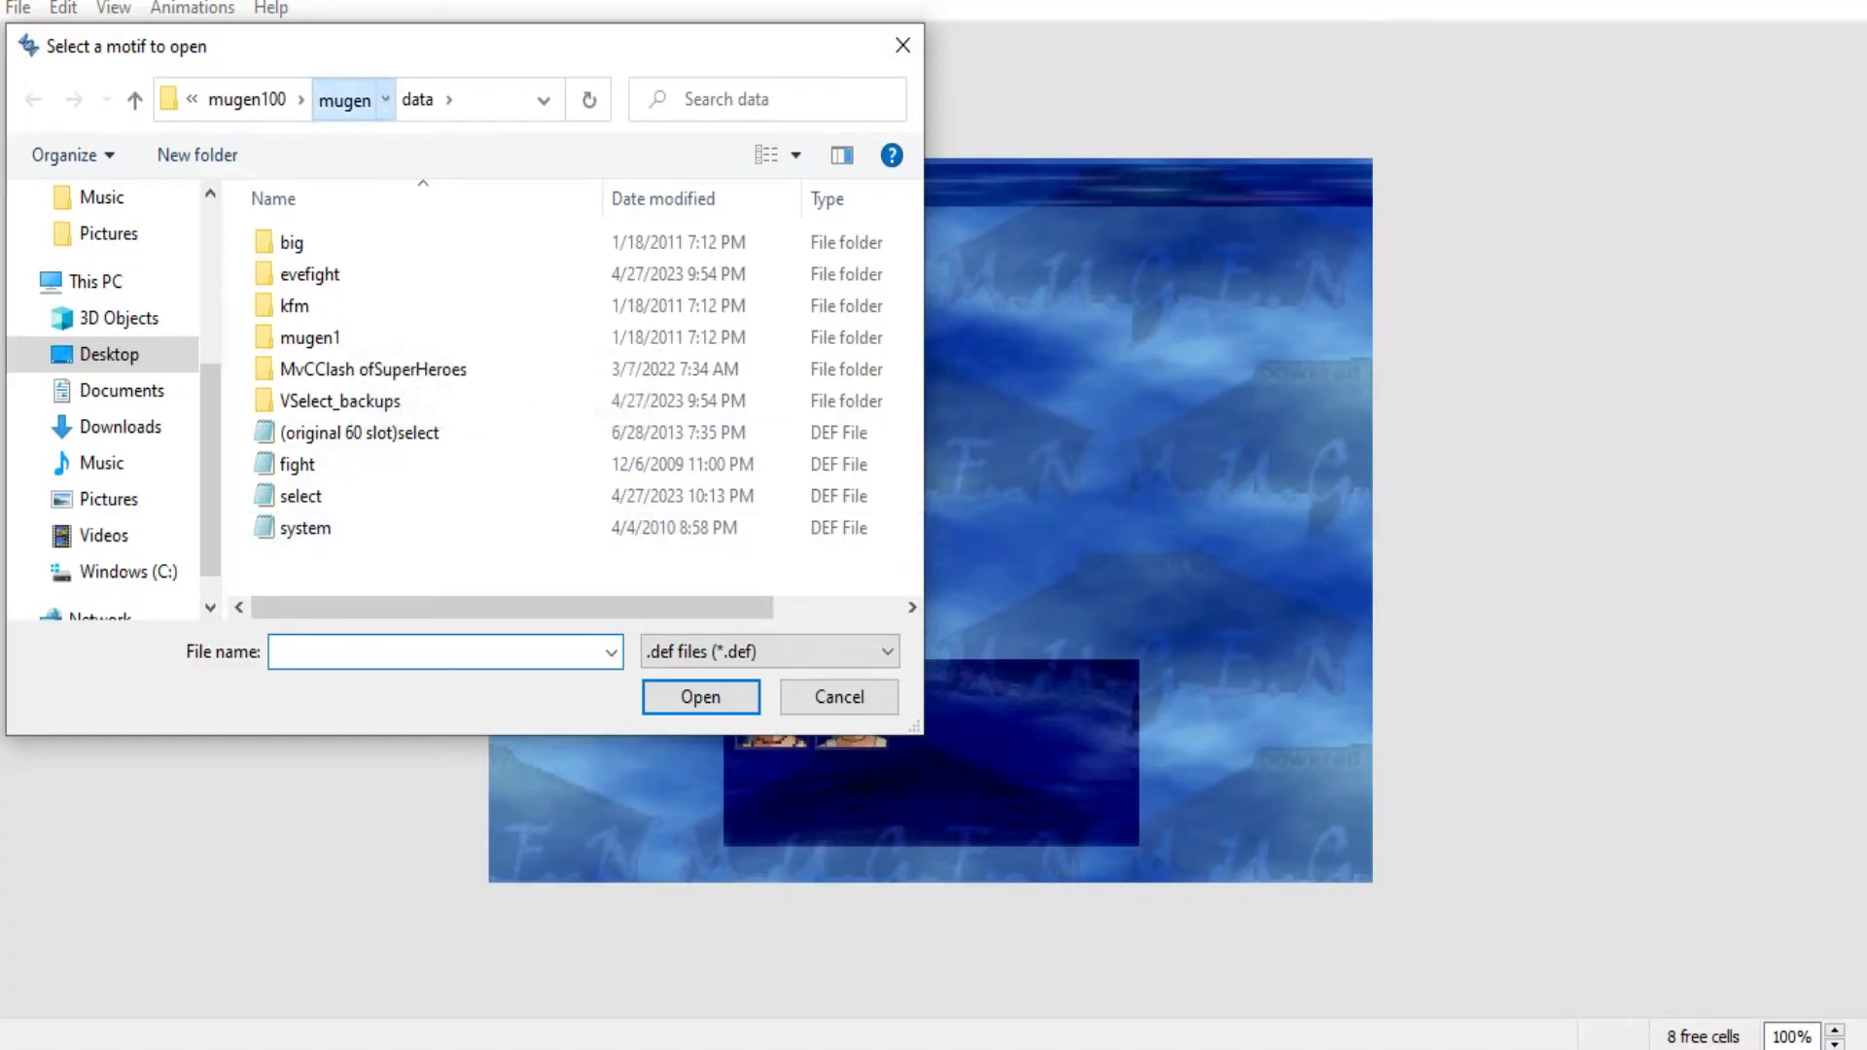
click(343, 99)
scroll(574, 527, right, 3)
scroll(362, 527, left, 2)
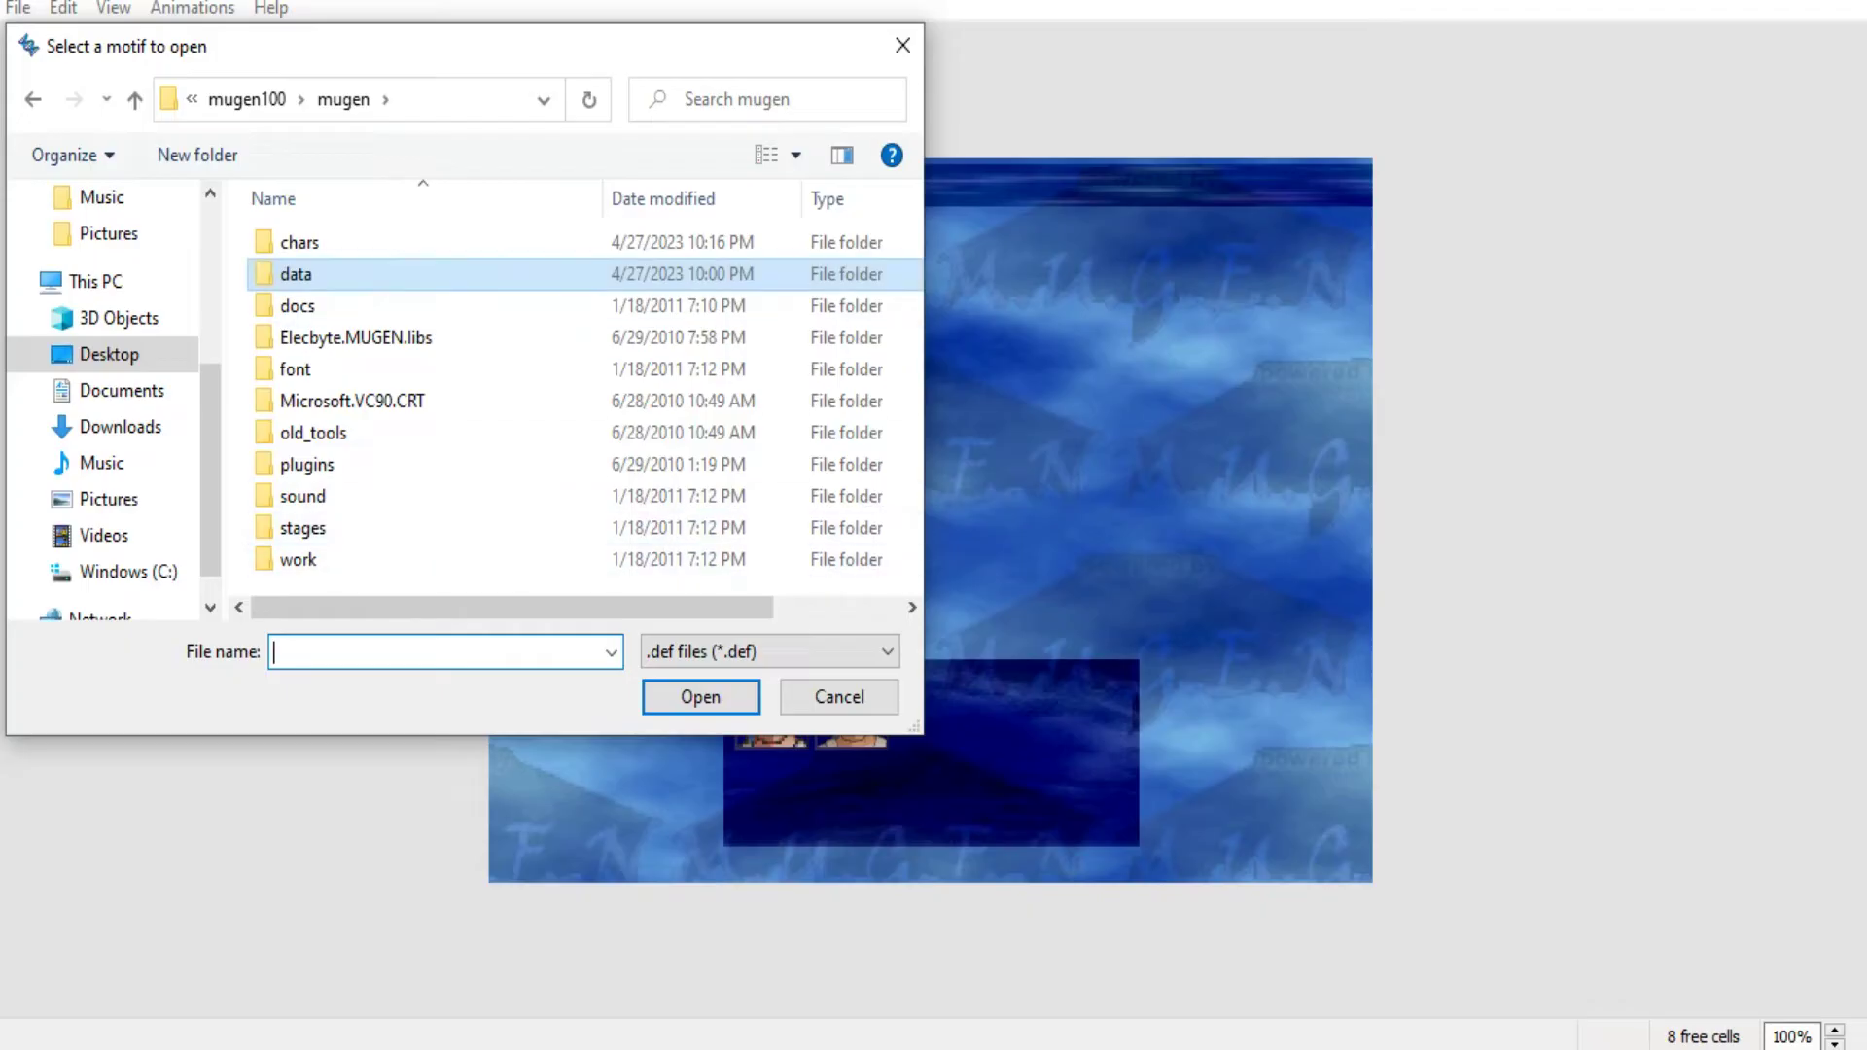
double_click(296, 273)
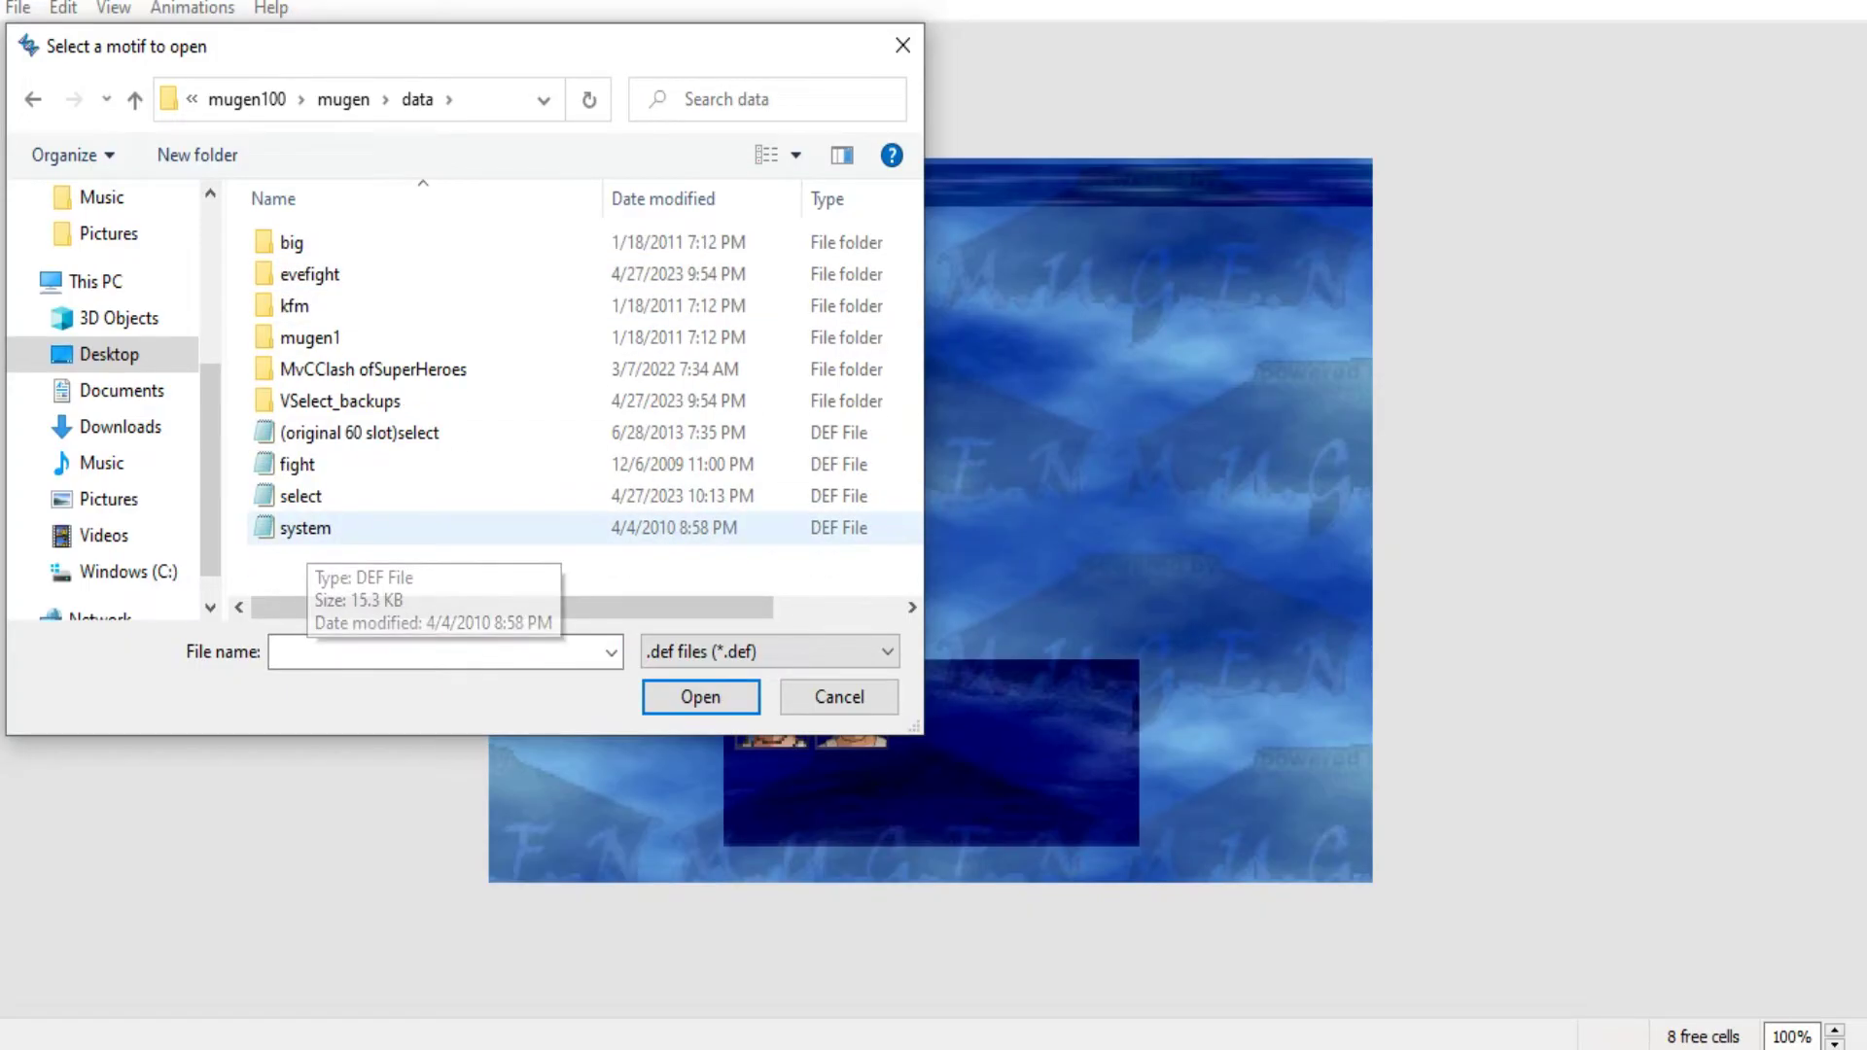
double_click(305, 528)
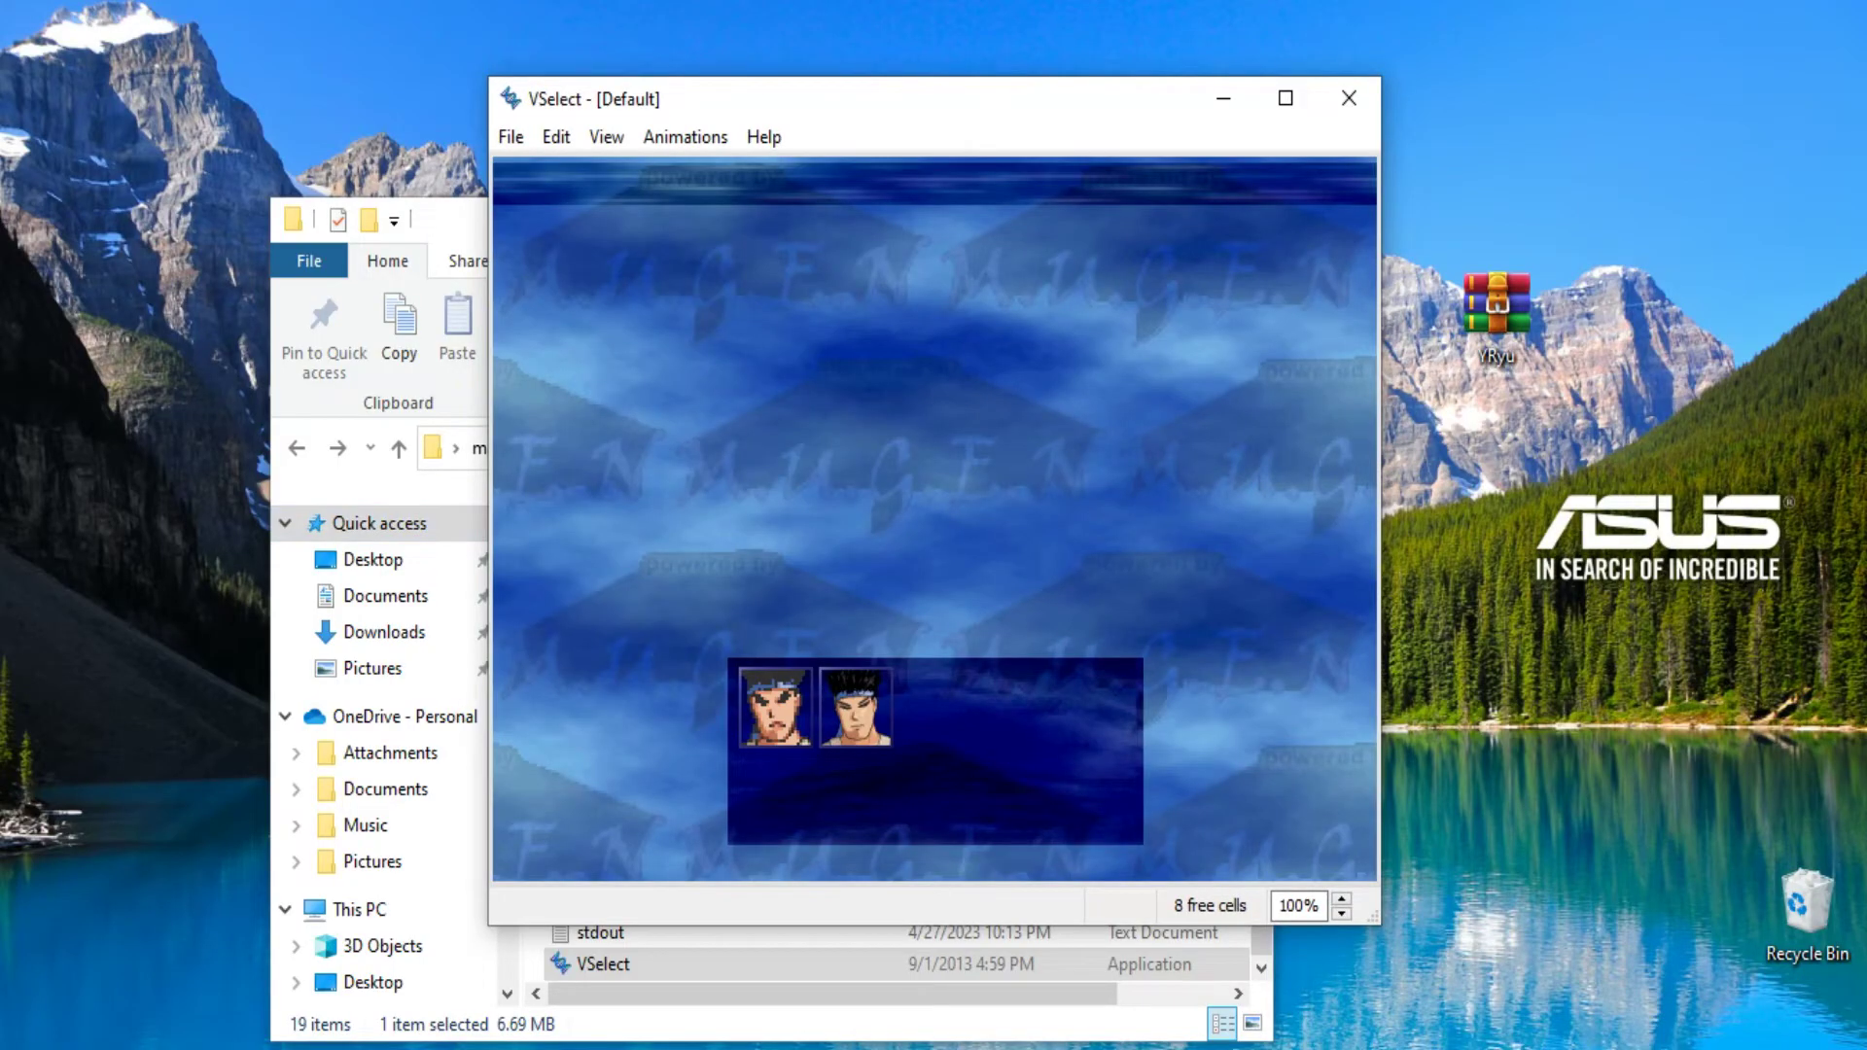
- Open select.def from VSelect's Edit menu for a look, then close it
click(1286, 98)
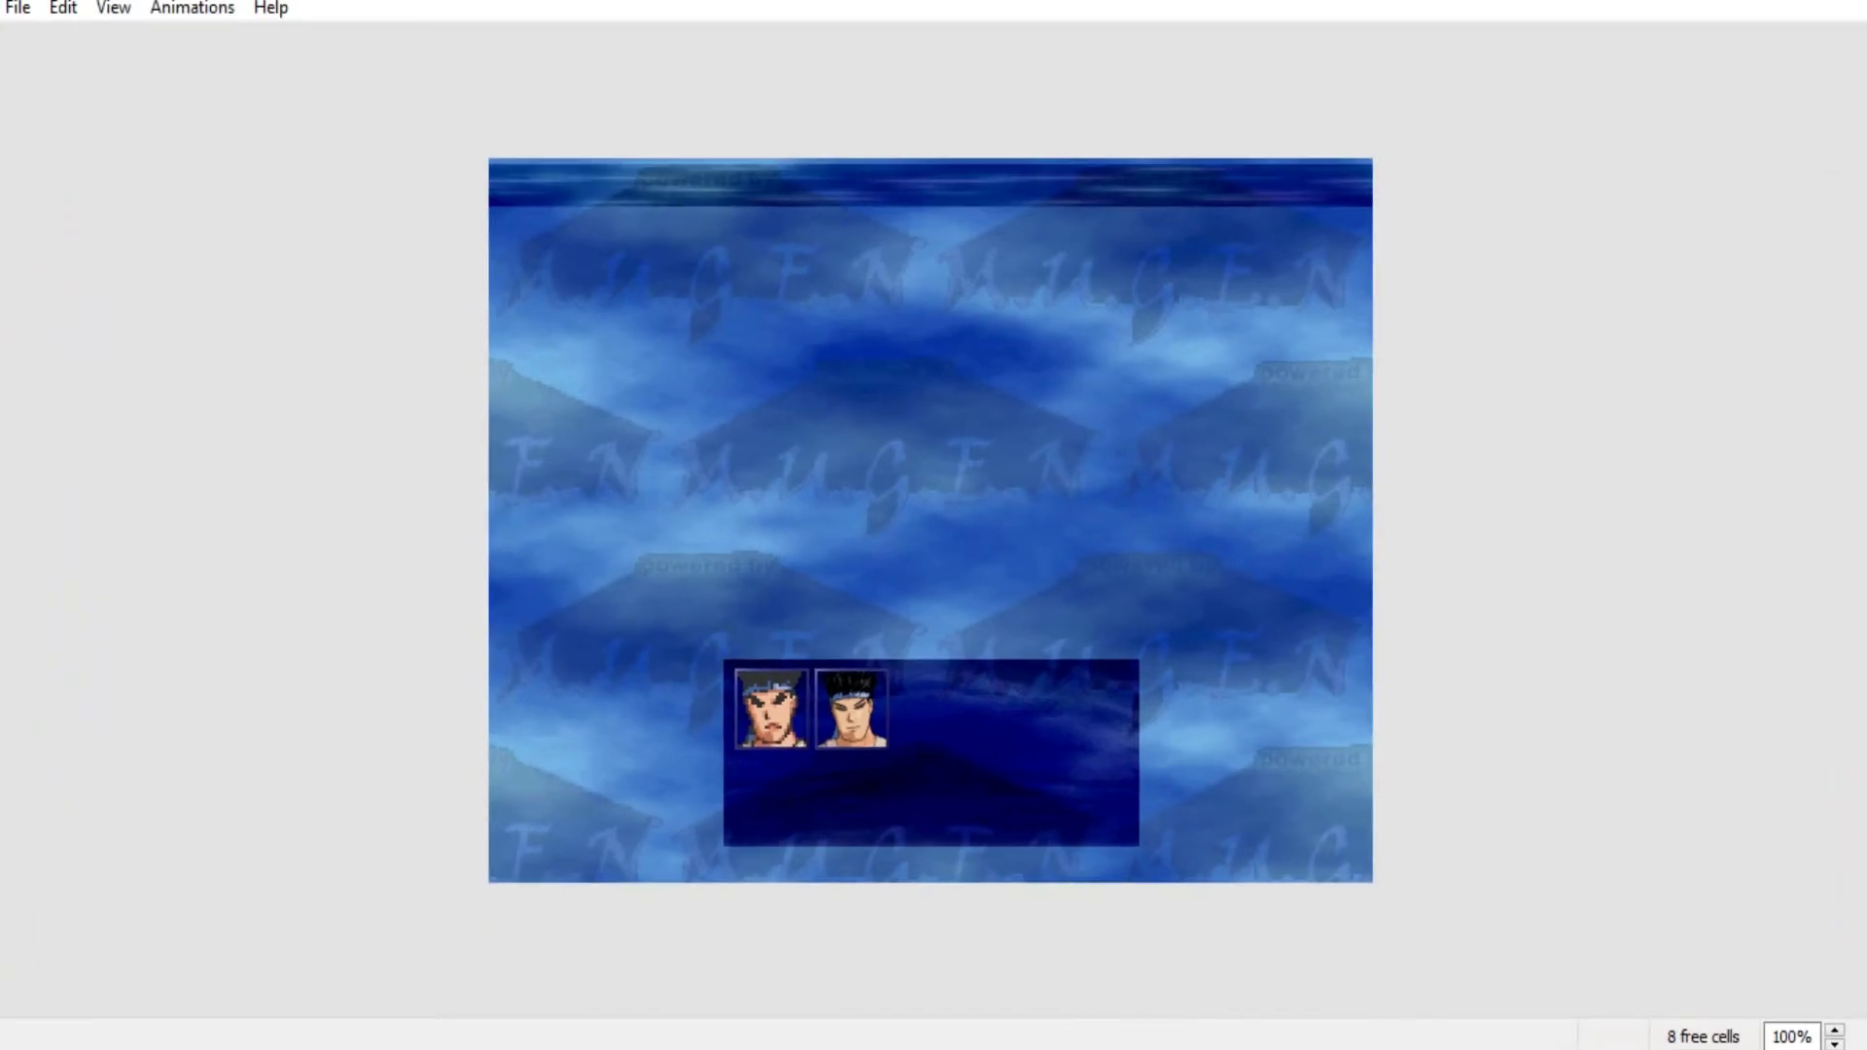
click(17, 9)
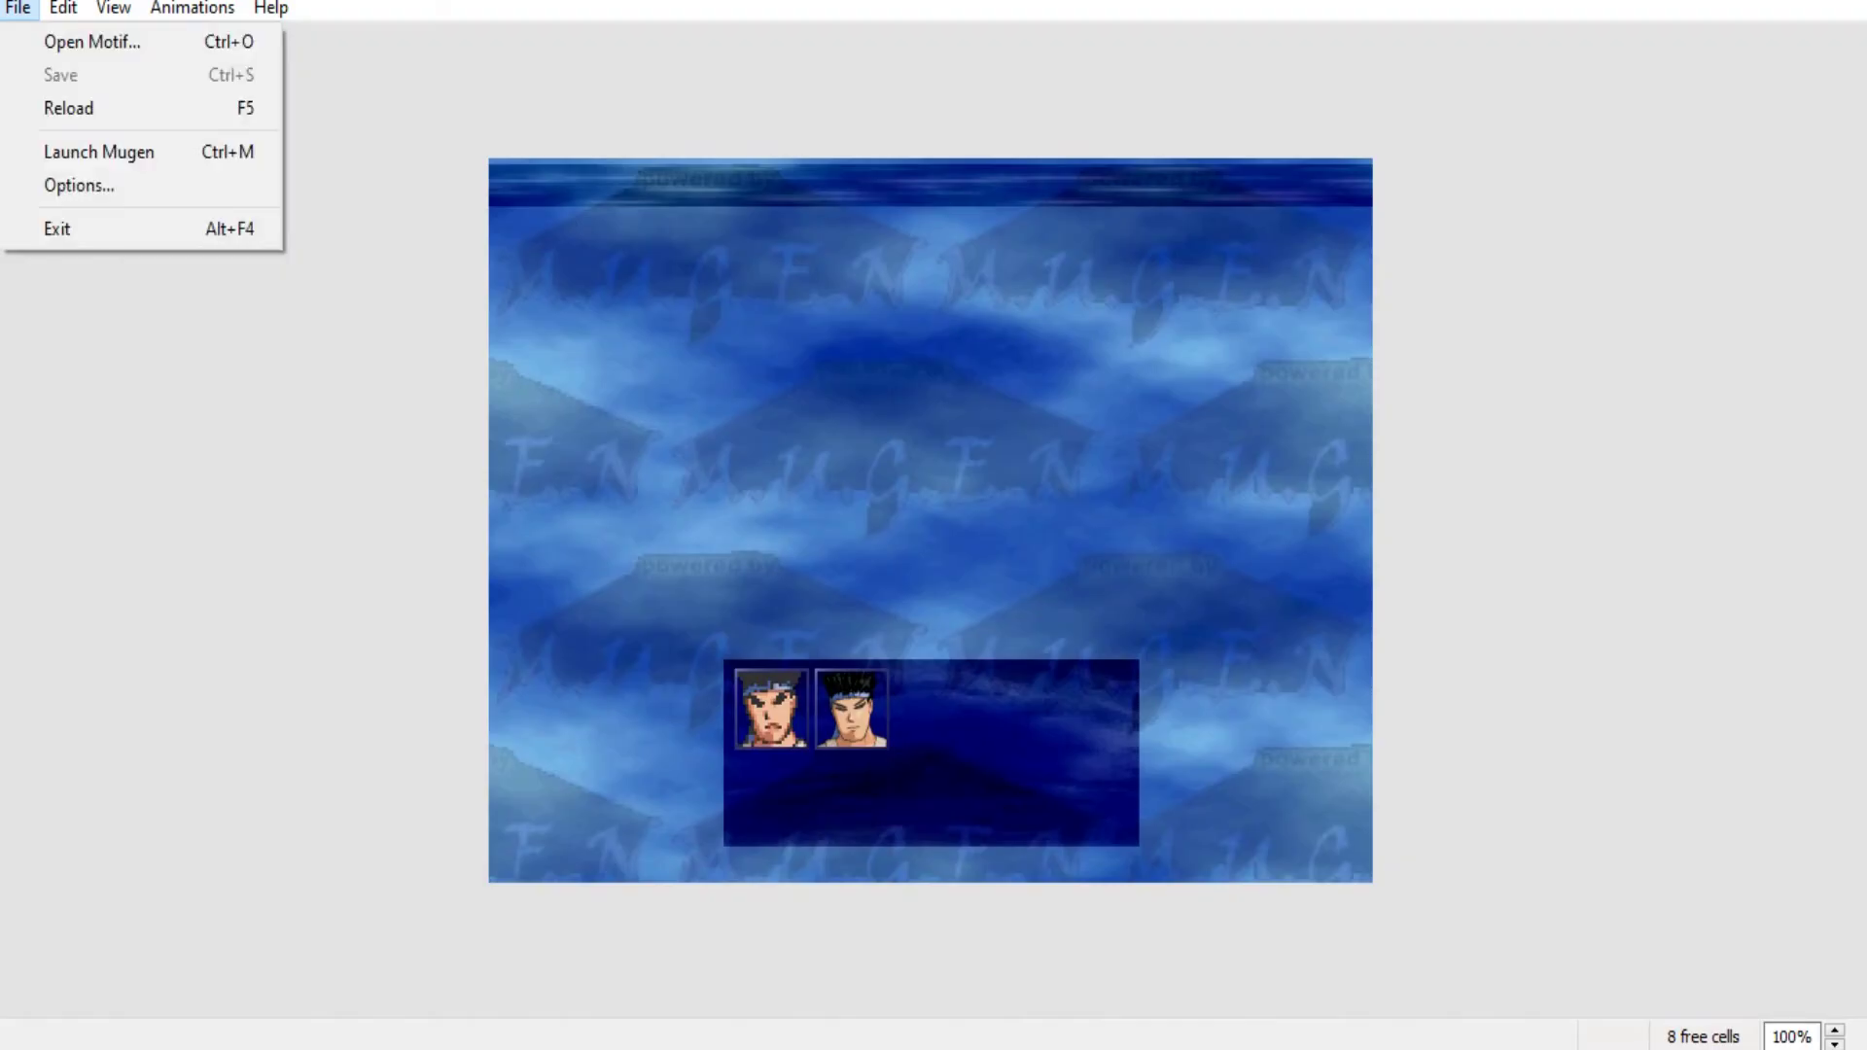
key(Escape)
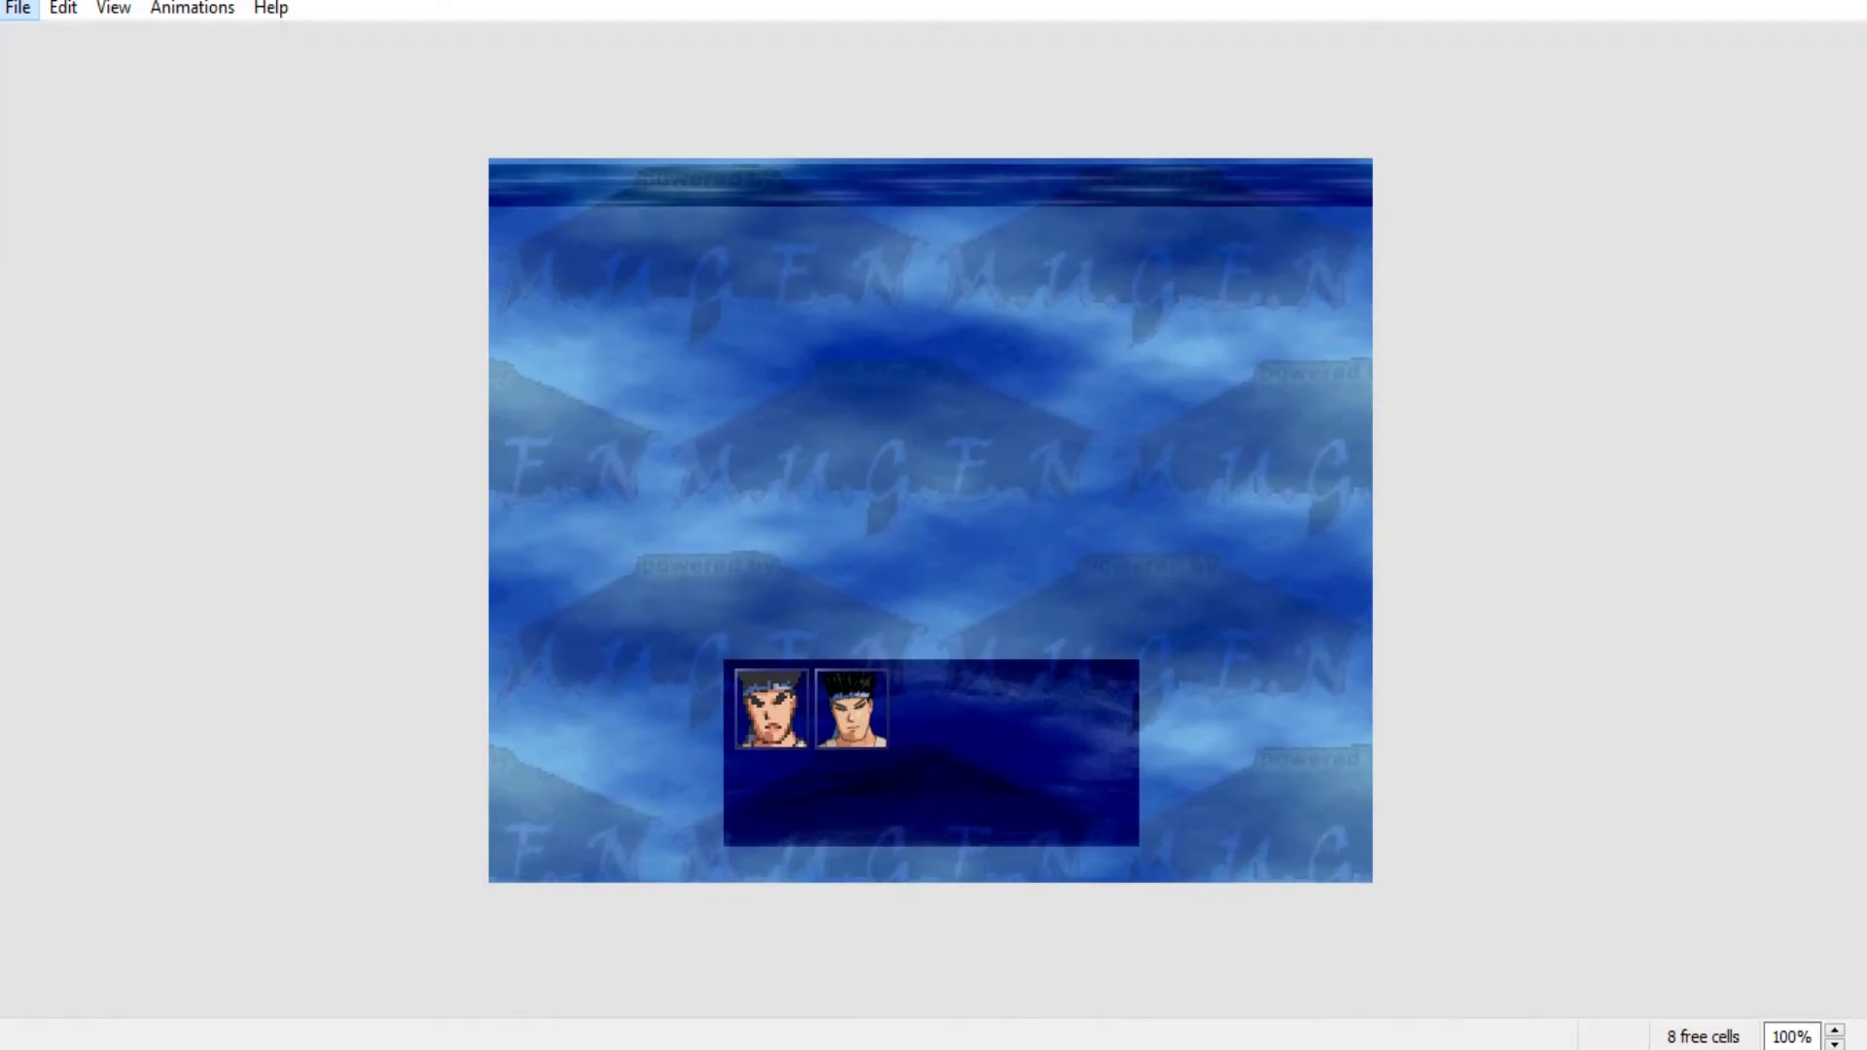
key(alt+e)
key(Right)
key(Left)
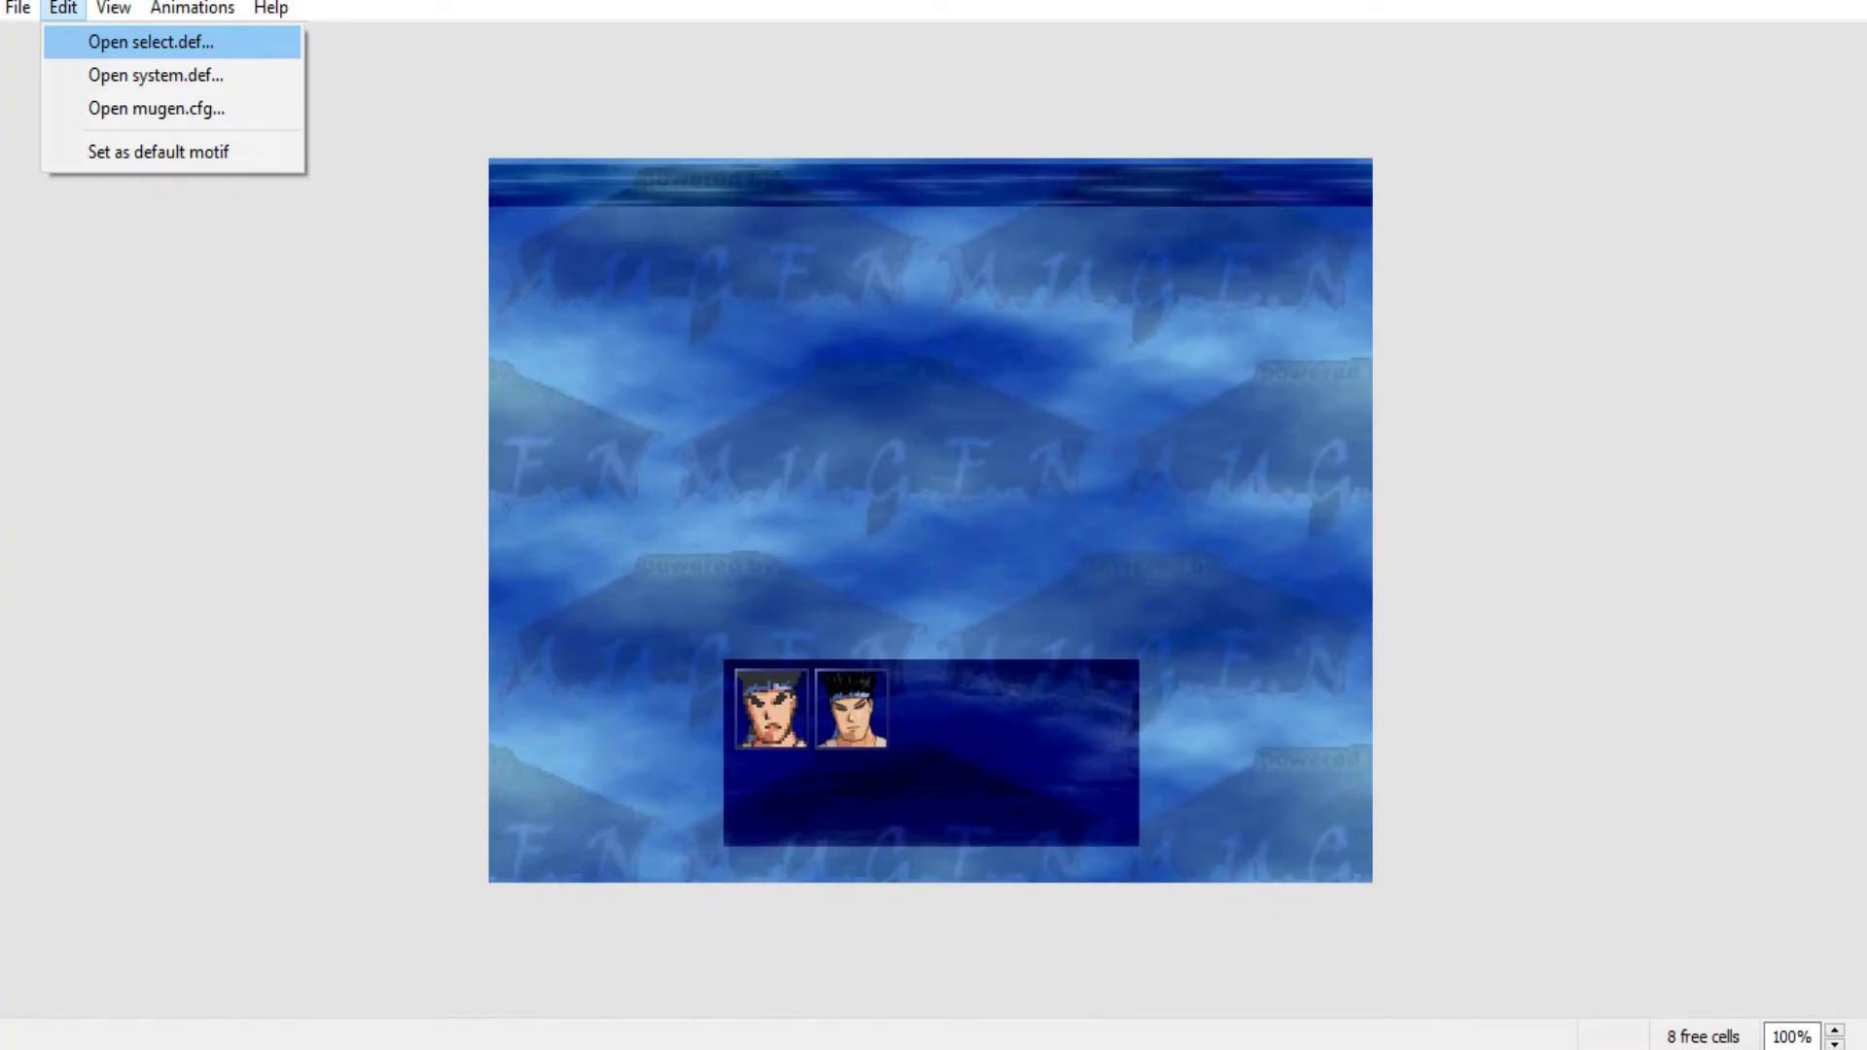
key(Return)
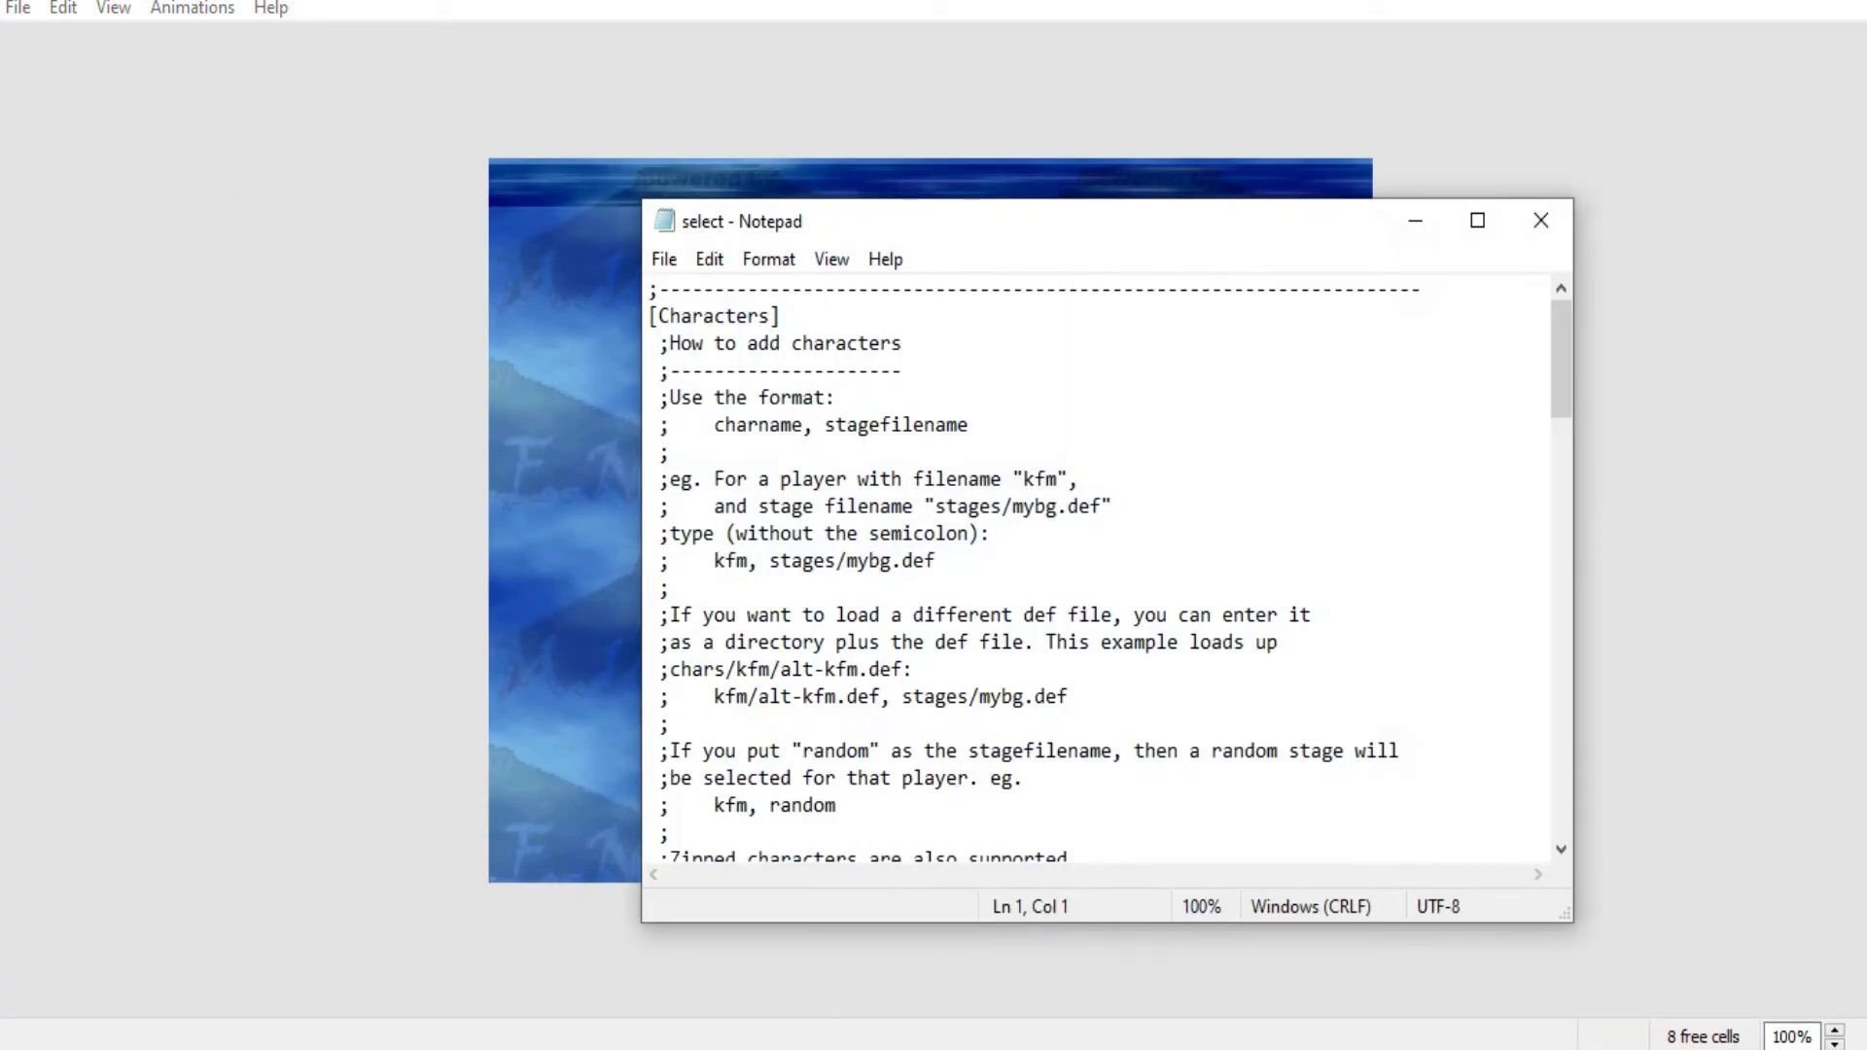
click(1542, 221)
- Turn on View > Show character list and maximize the VSelect editor
key(alt+v)
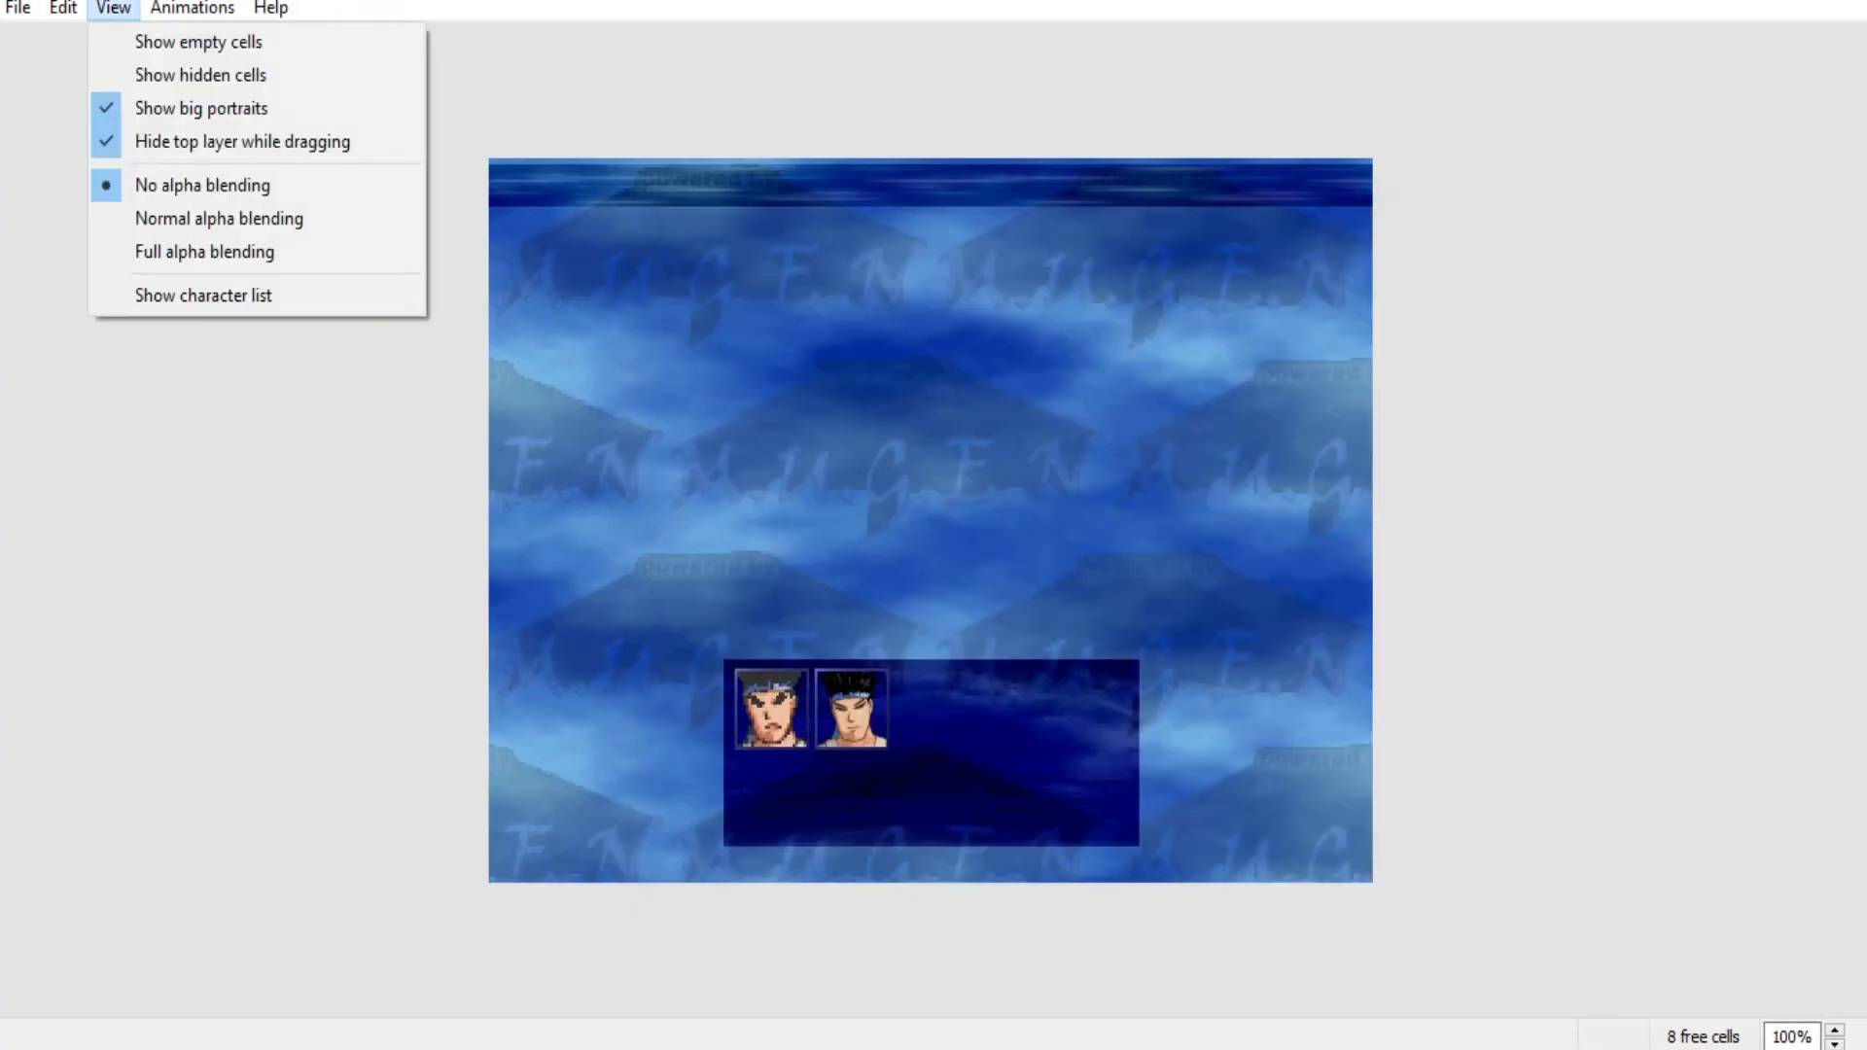
key(Down)
key(Down)
key(Down)
key(Down)
key(Down)
key(Down)
key(Down)
key(Down)
key(Return)
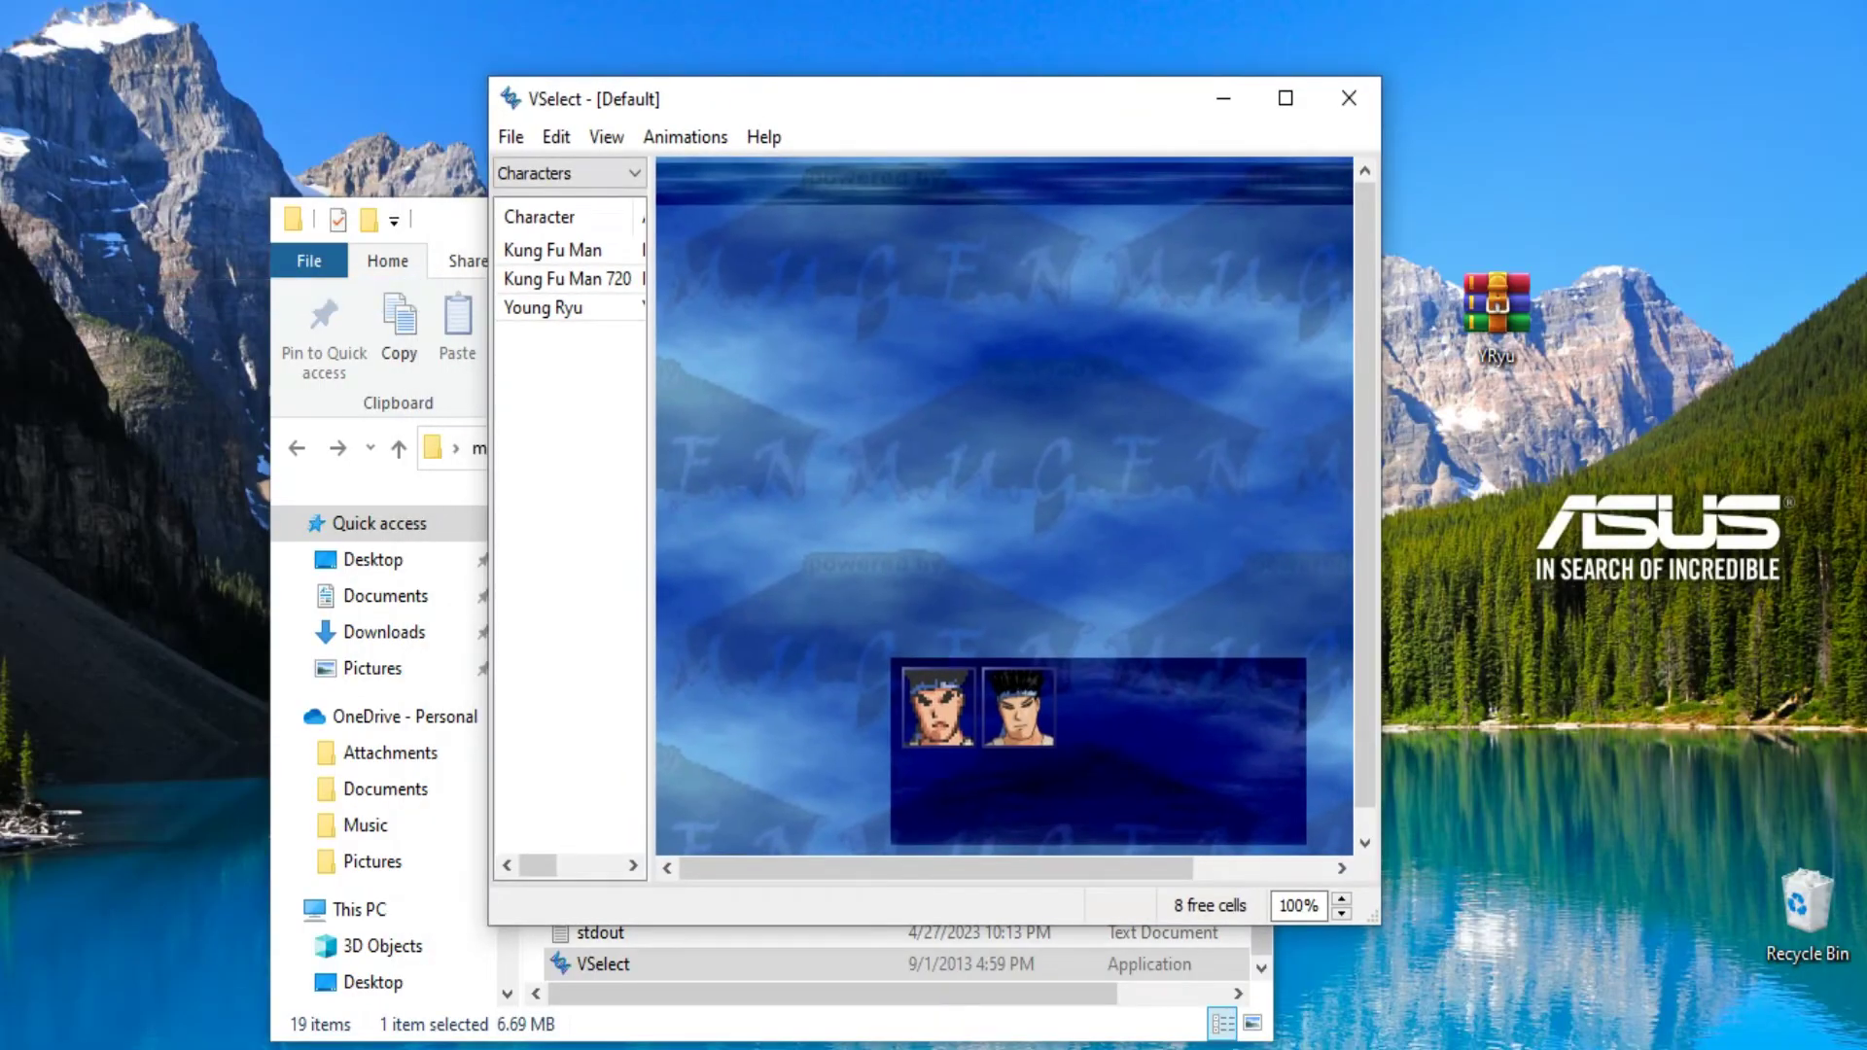
click(1283, 92)
key(alt+v)
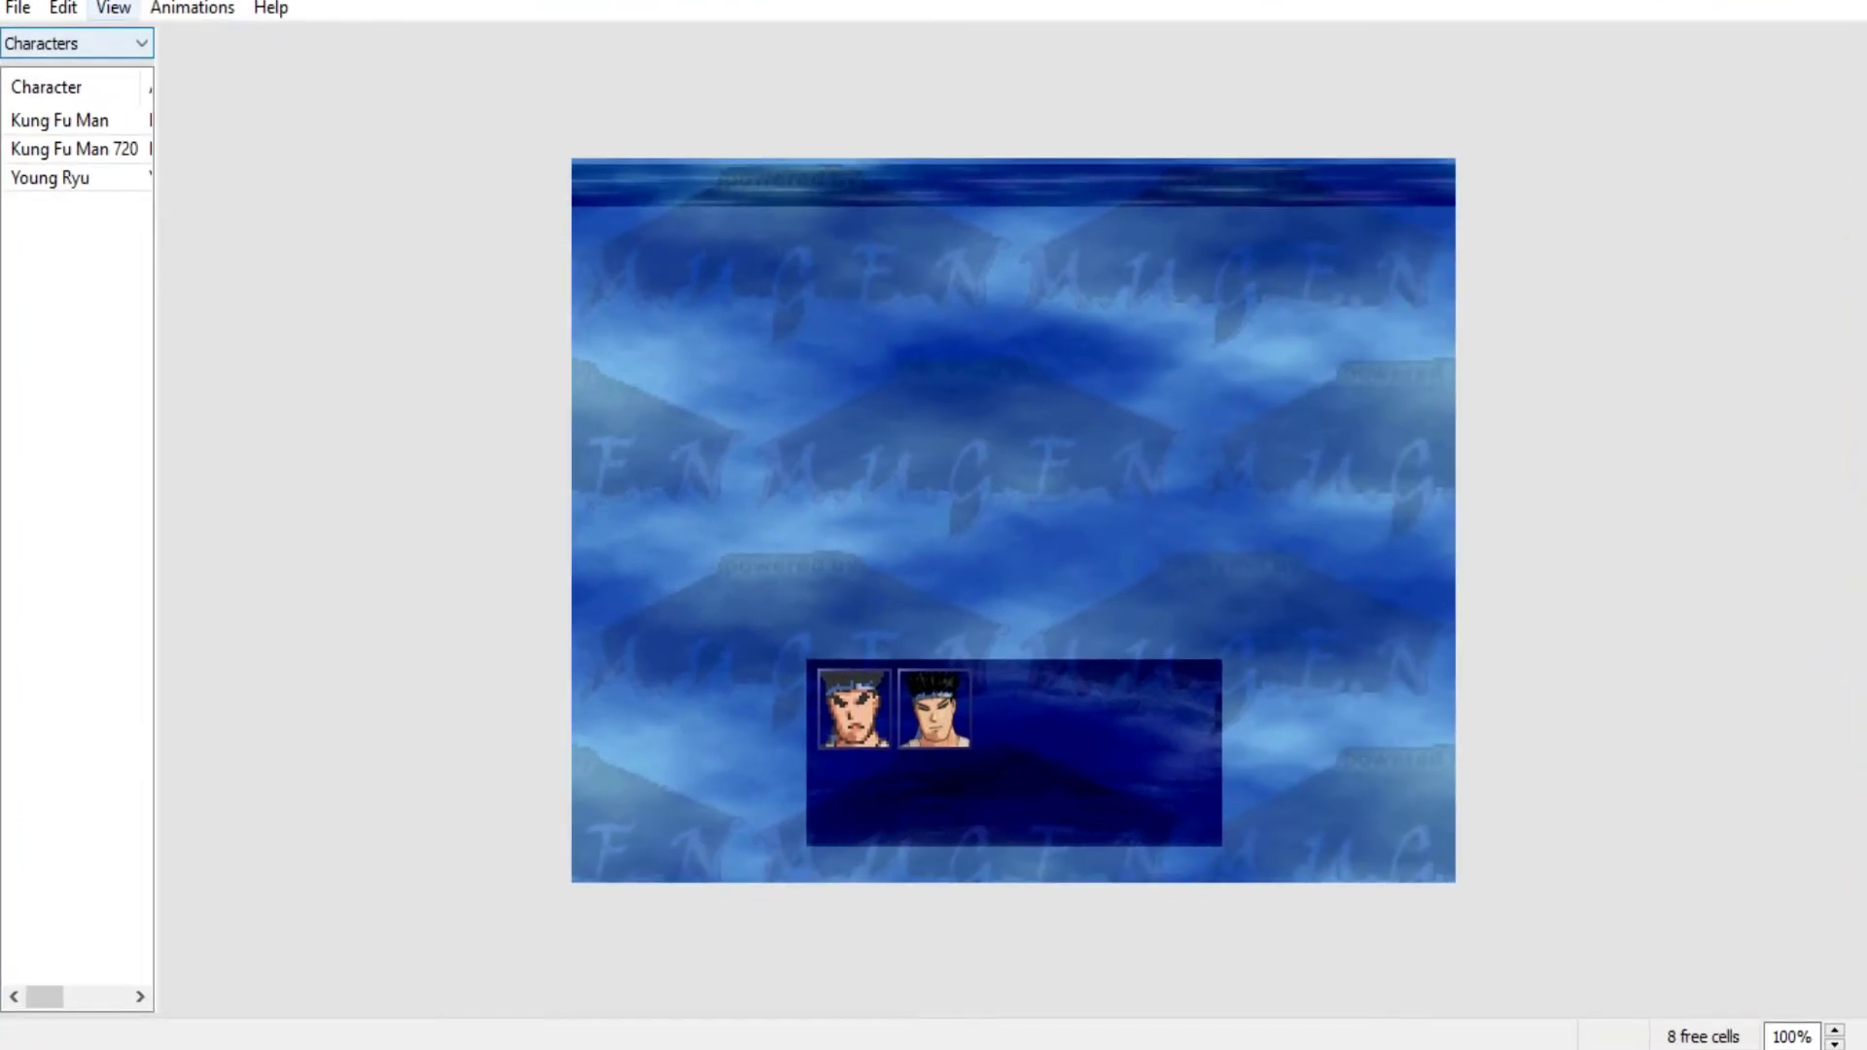
key(Escape)
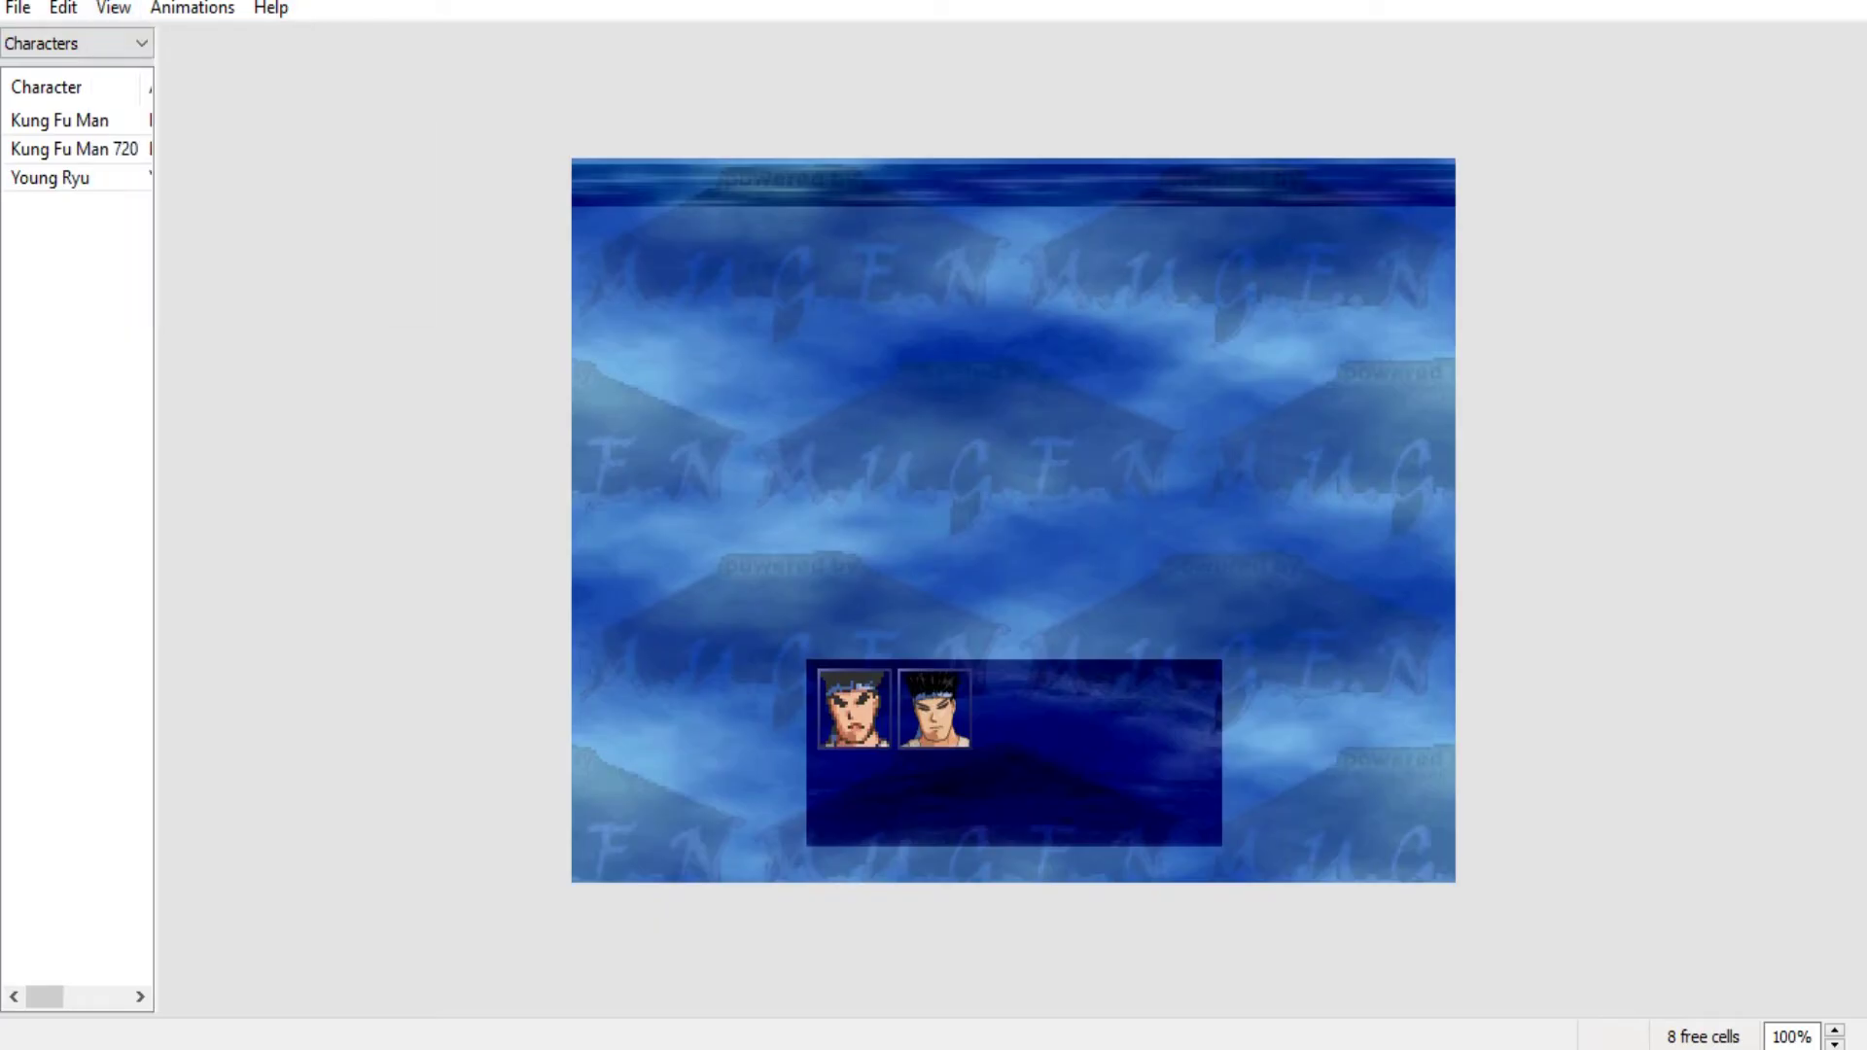
- Widen the character list and drag Young Ryu into grid cell [2,0]
drag(157, 340, 267, 340)
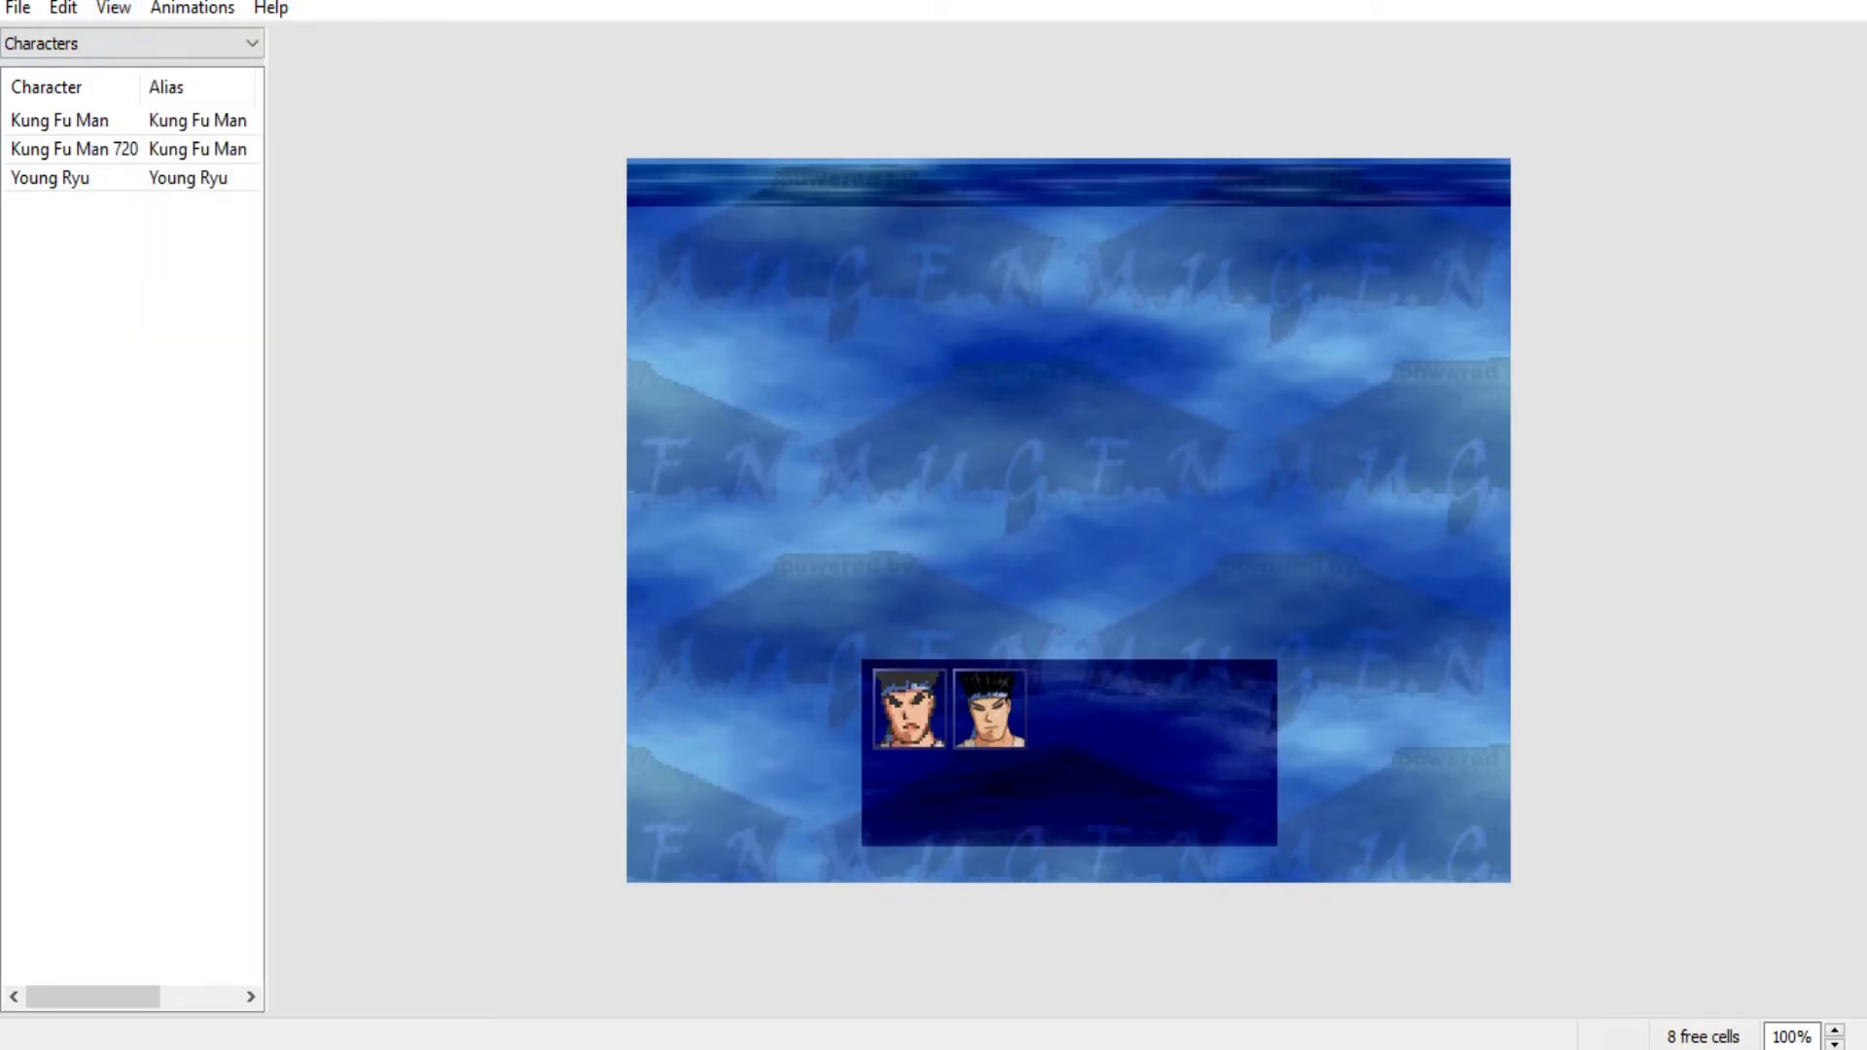
click(87, 178)
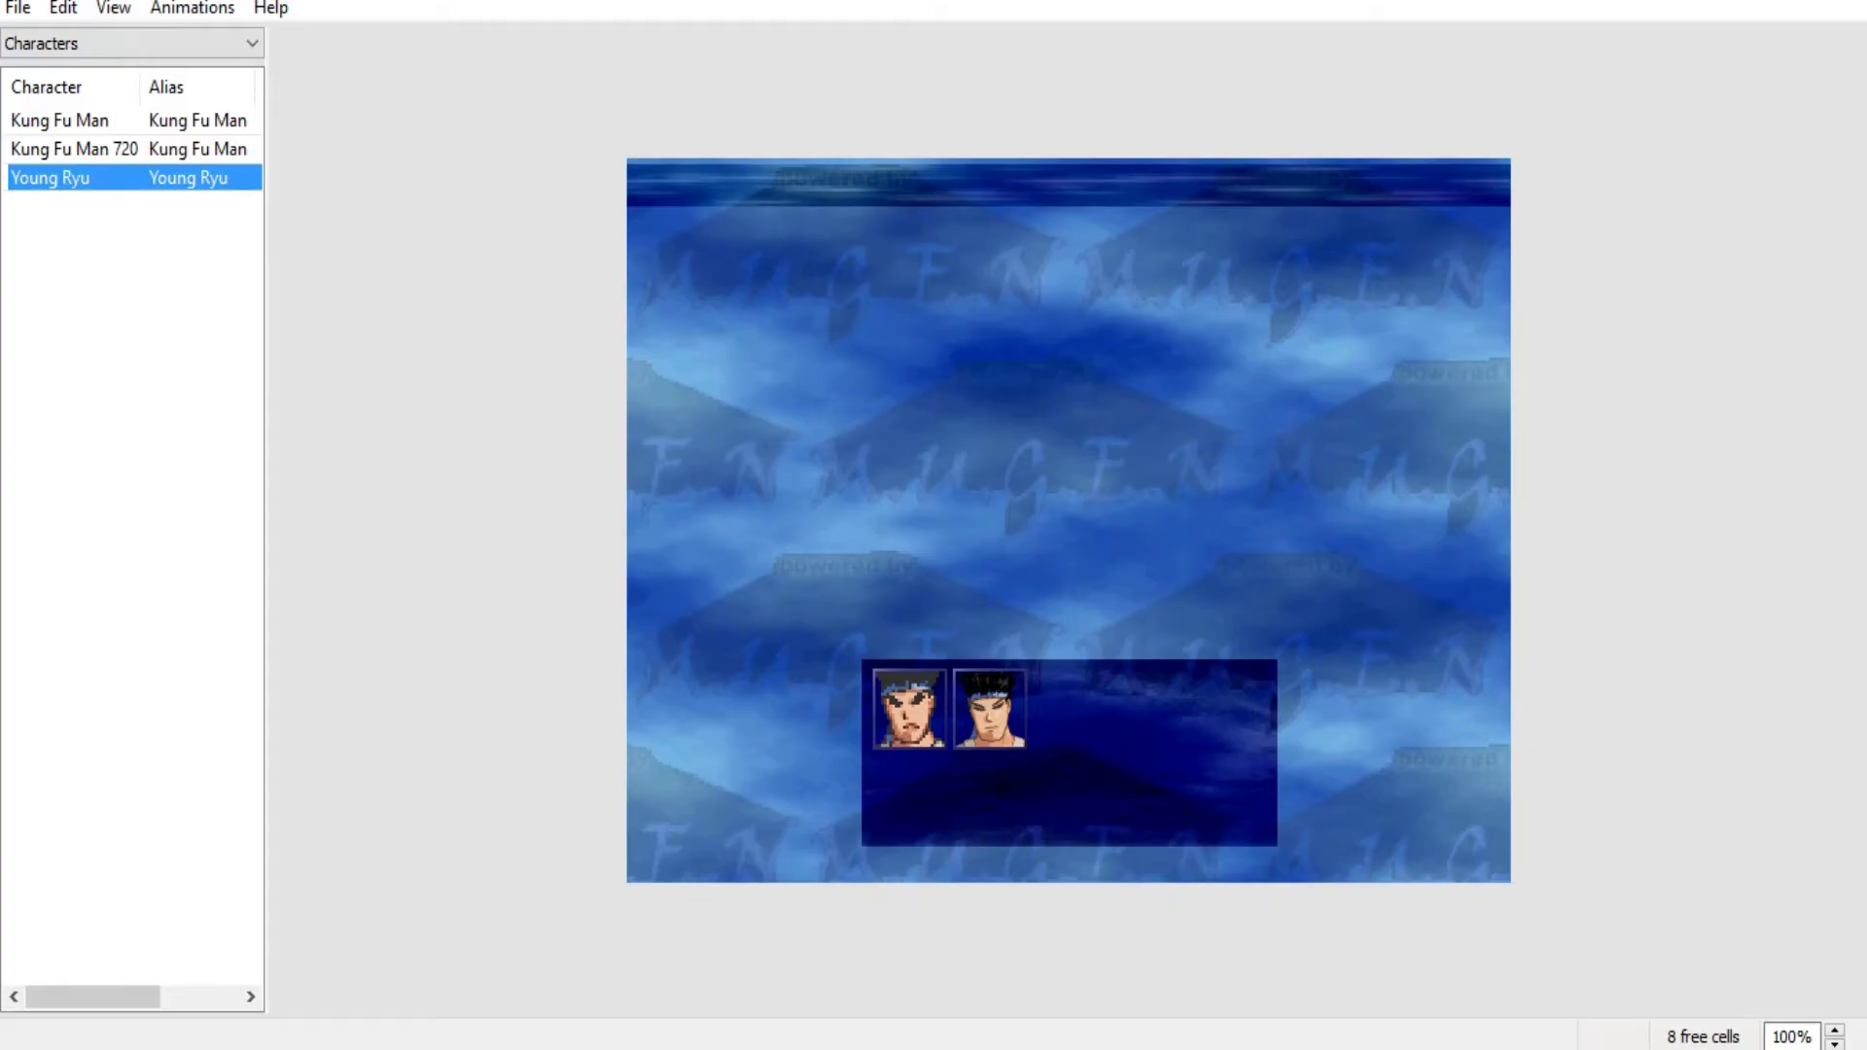
drag(88, 178, 1076, 708)
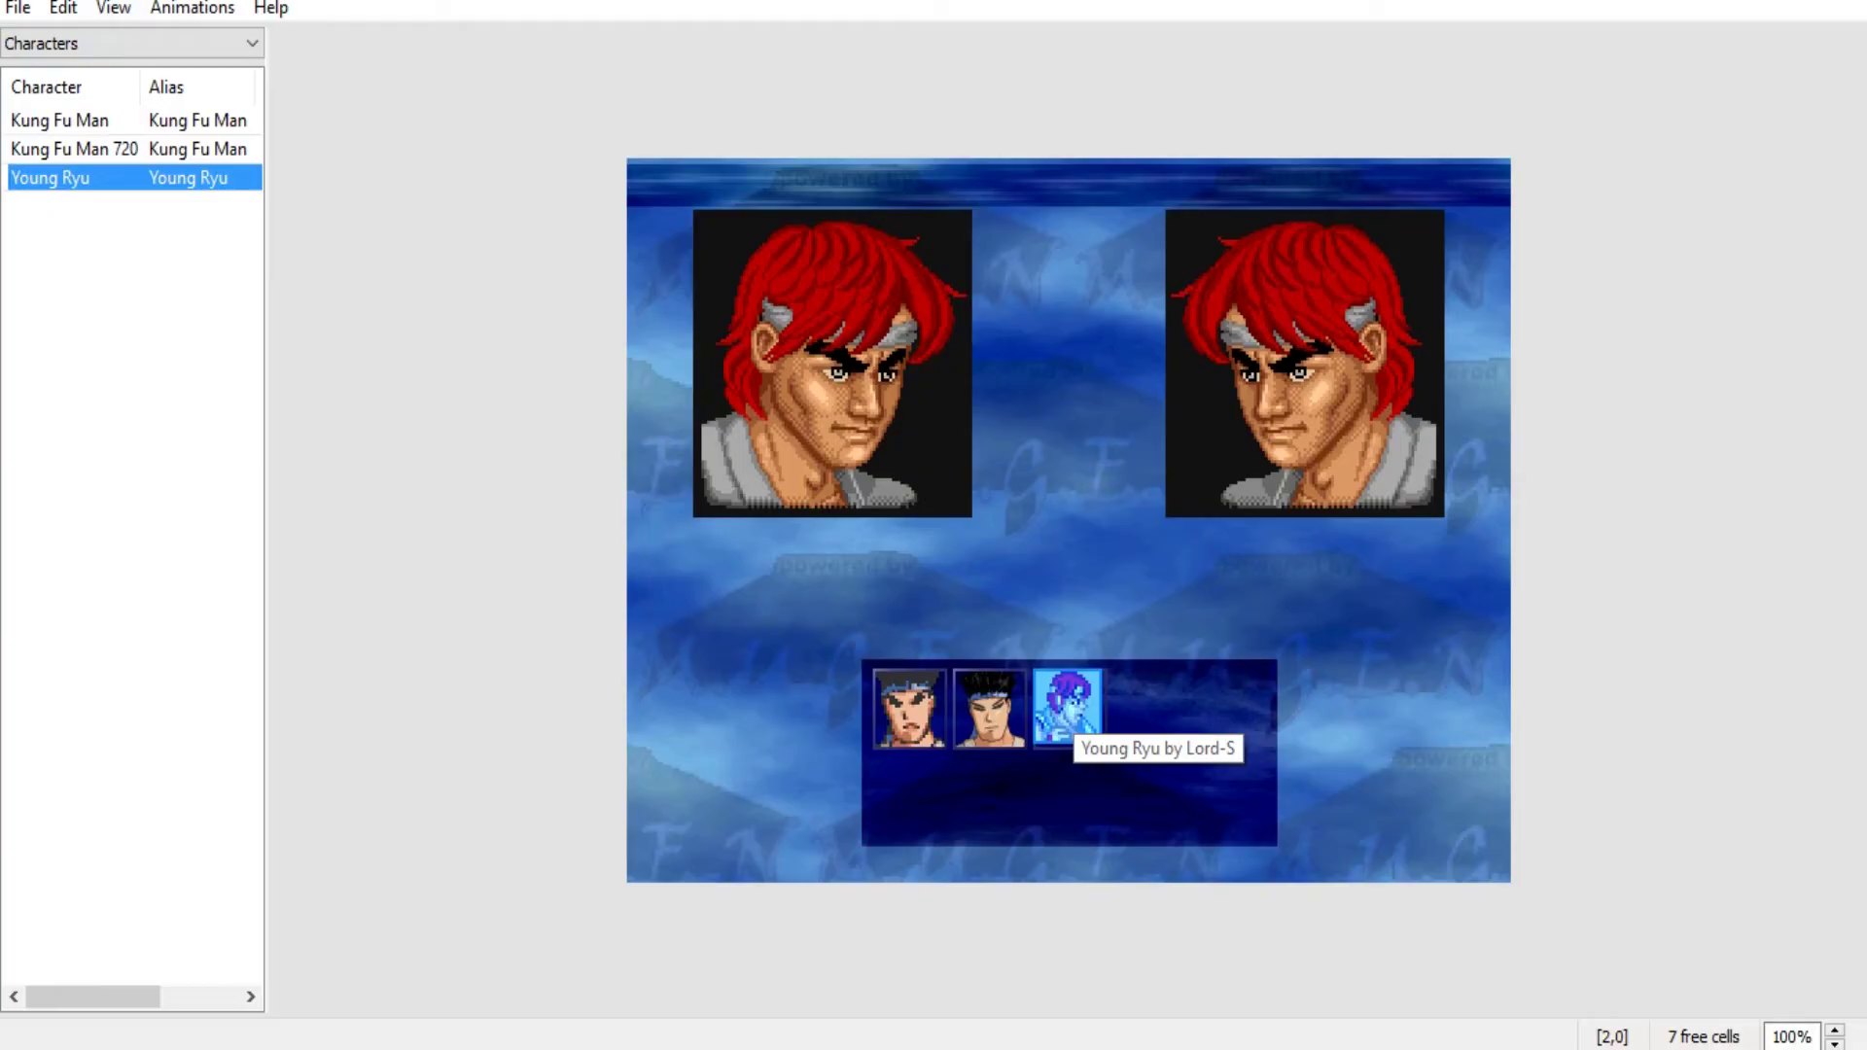
click(113, 8)
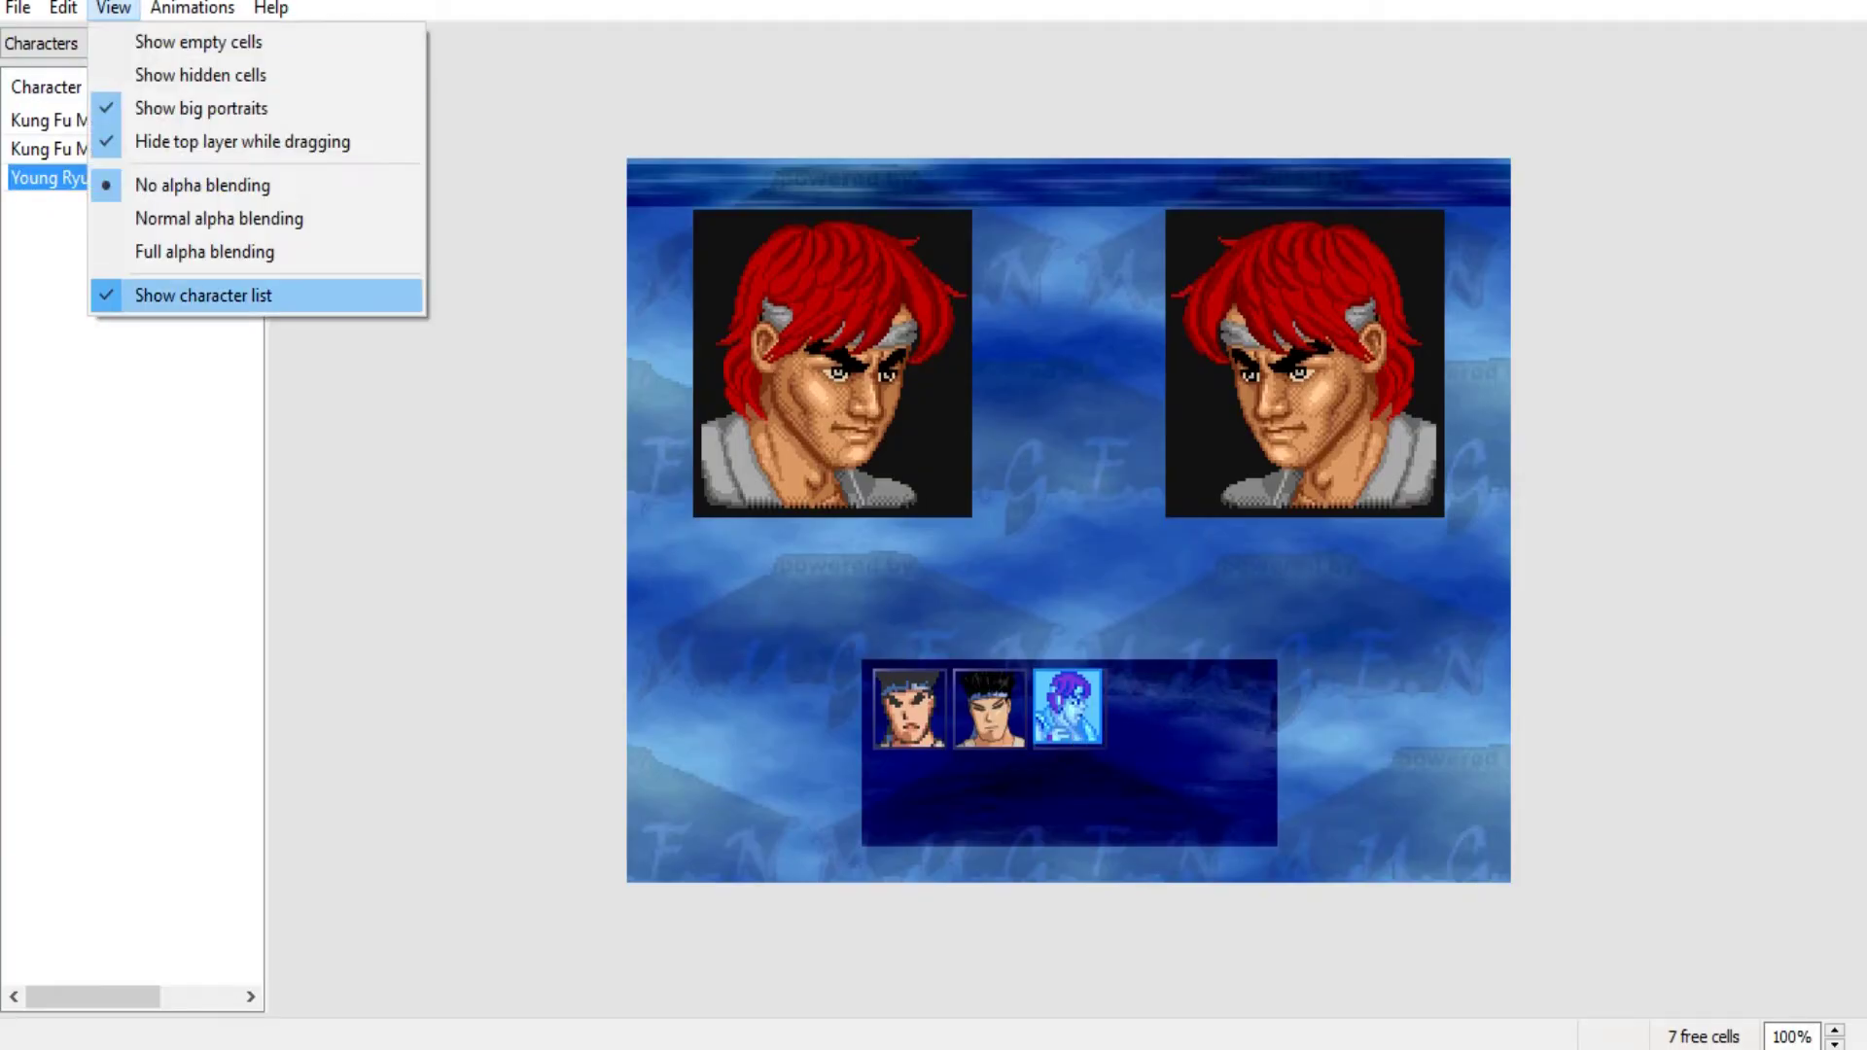
click(467, 379)
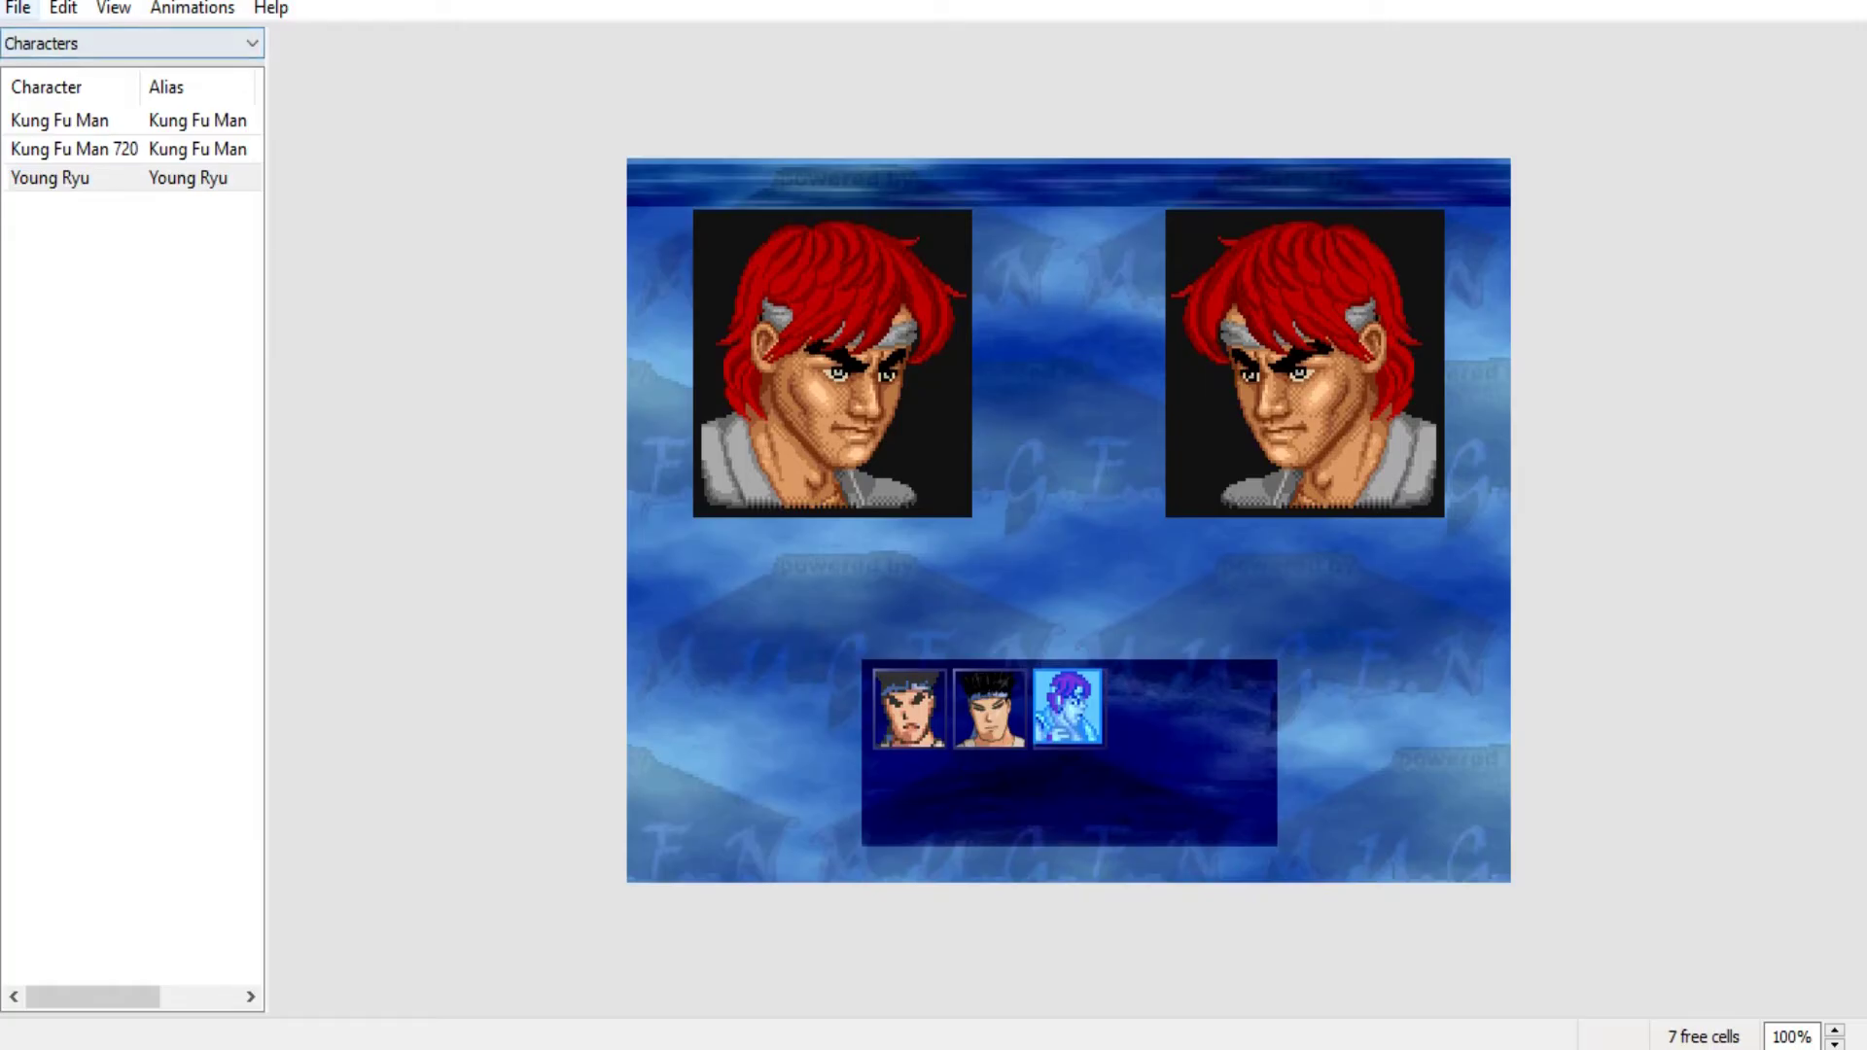
- Save the layout with File > Save and exit VSelect
key(alt+f)
key(Down)
key(Down)
key(Return)
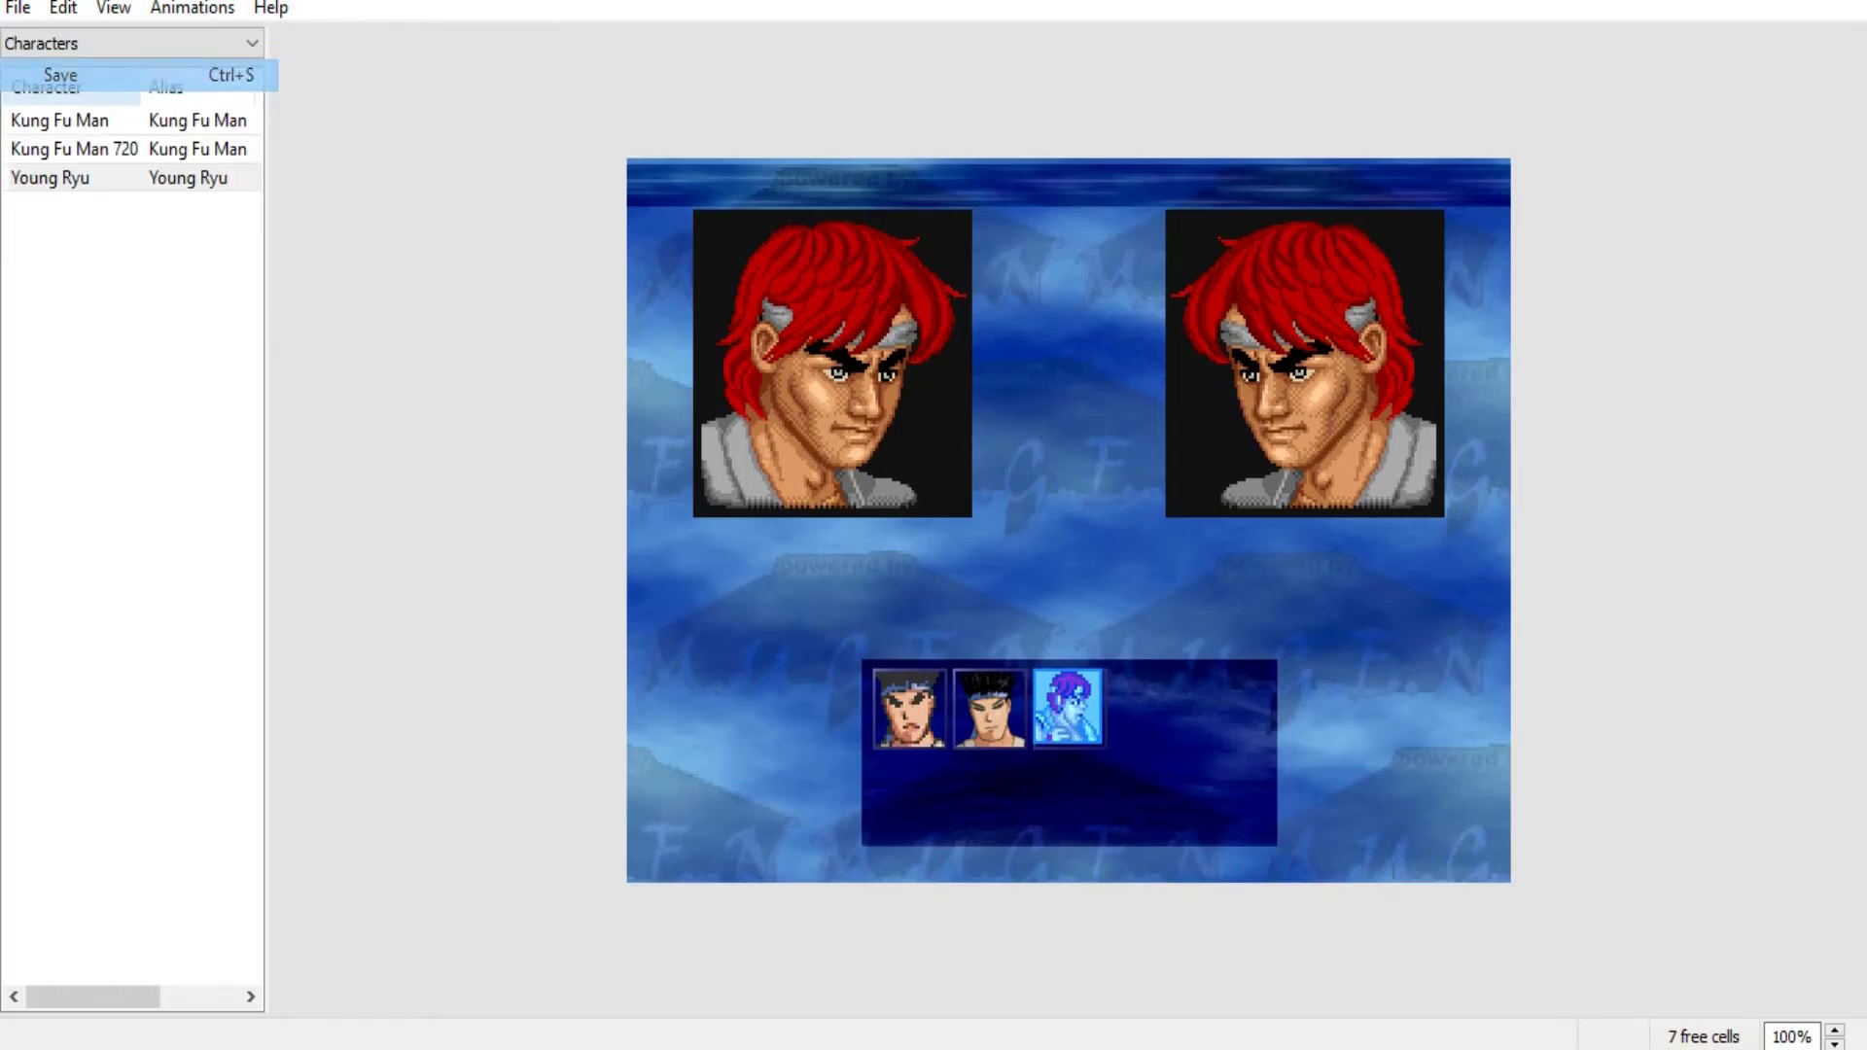
key(alt+f)
key(Down)
key(Down)
key(Down)
key(Down)
key(Down)
key(Return)
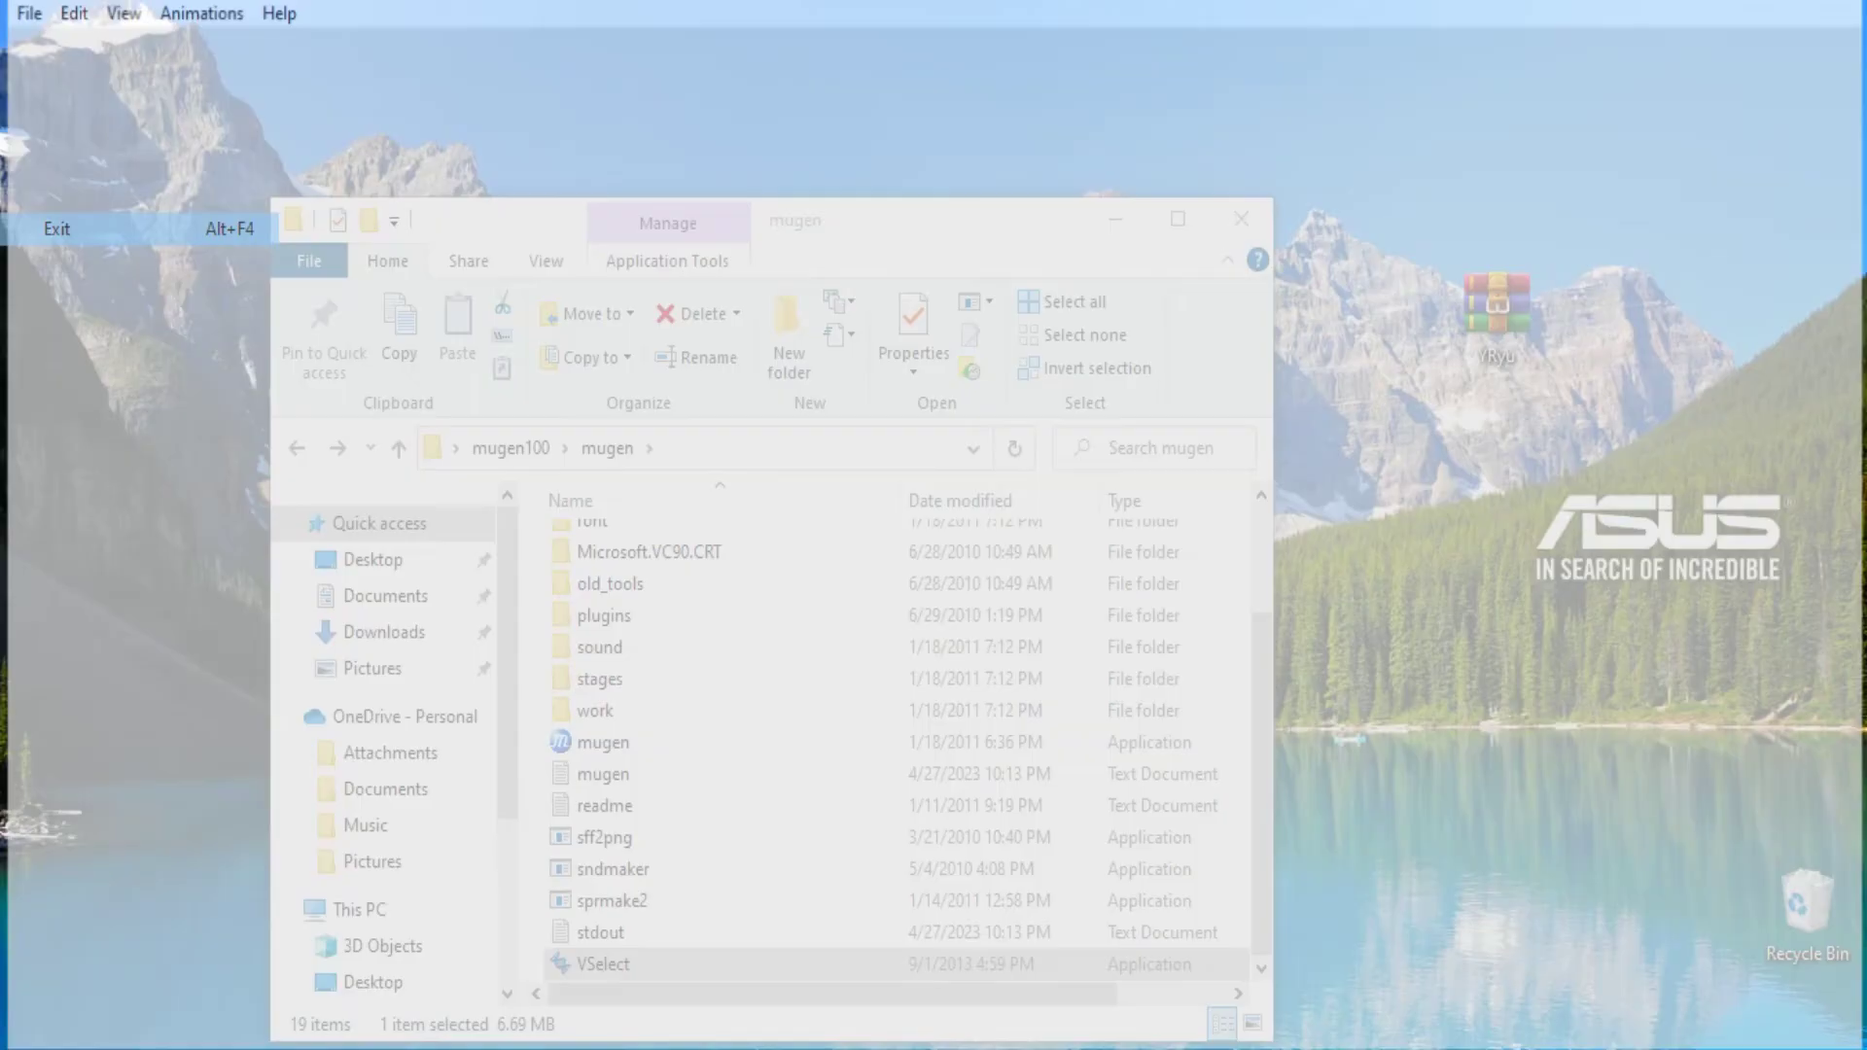
click(604, 743)
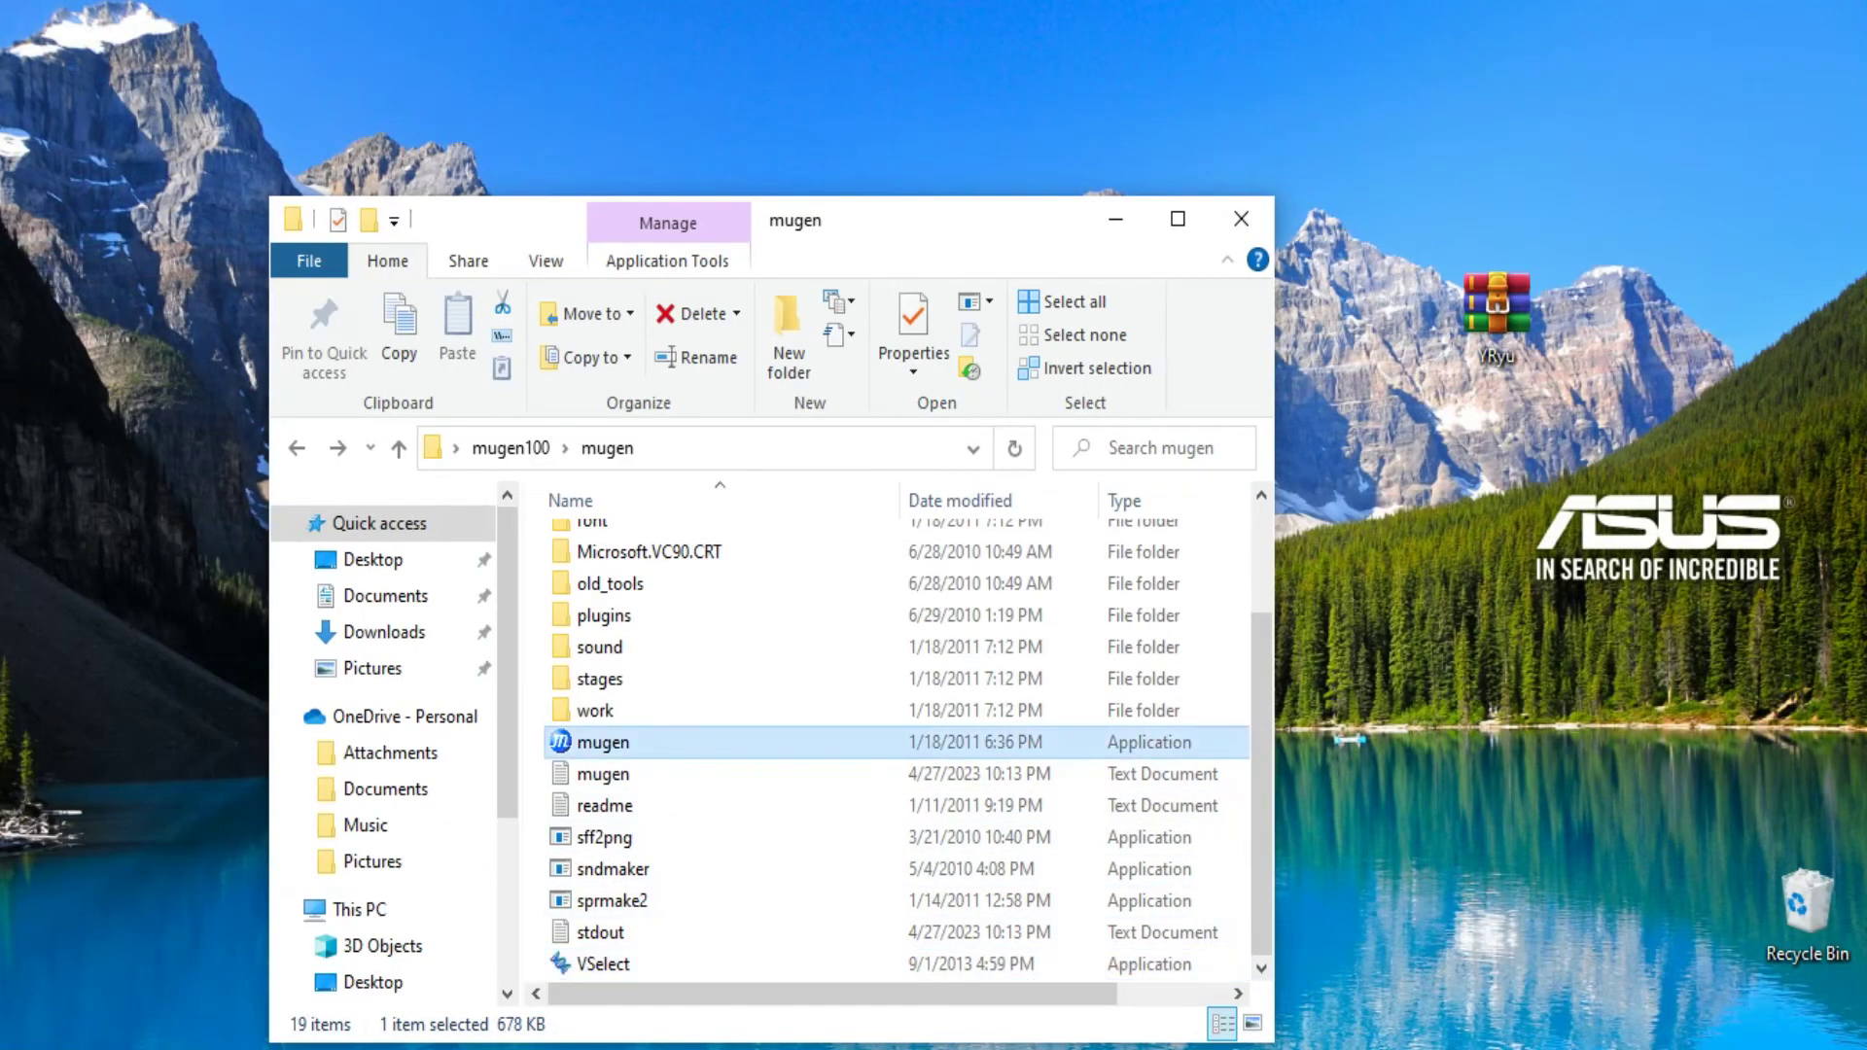
key(Return)
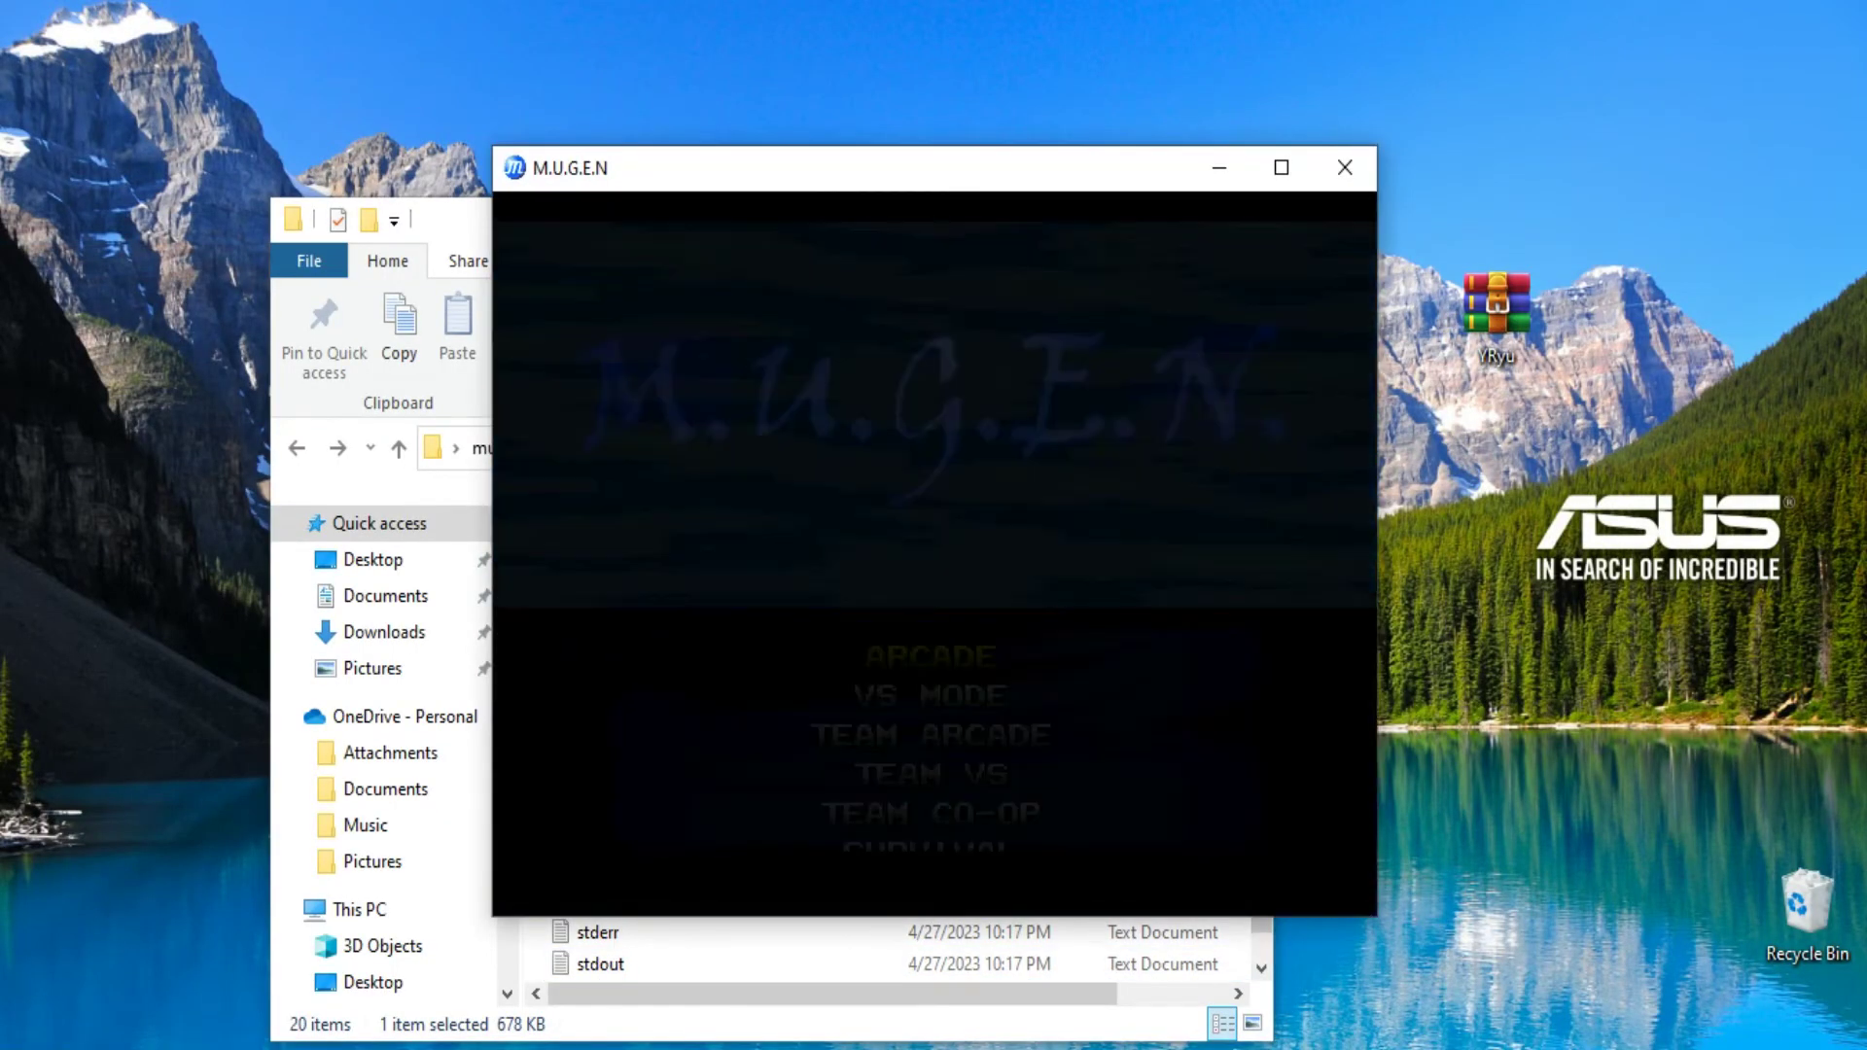
key(Return)
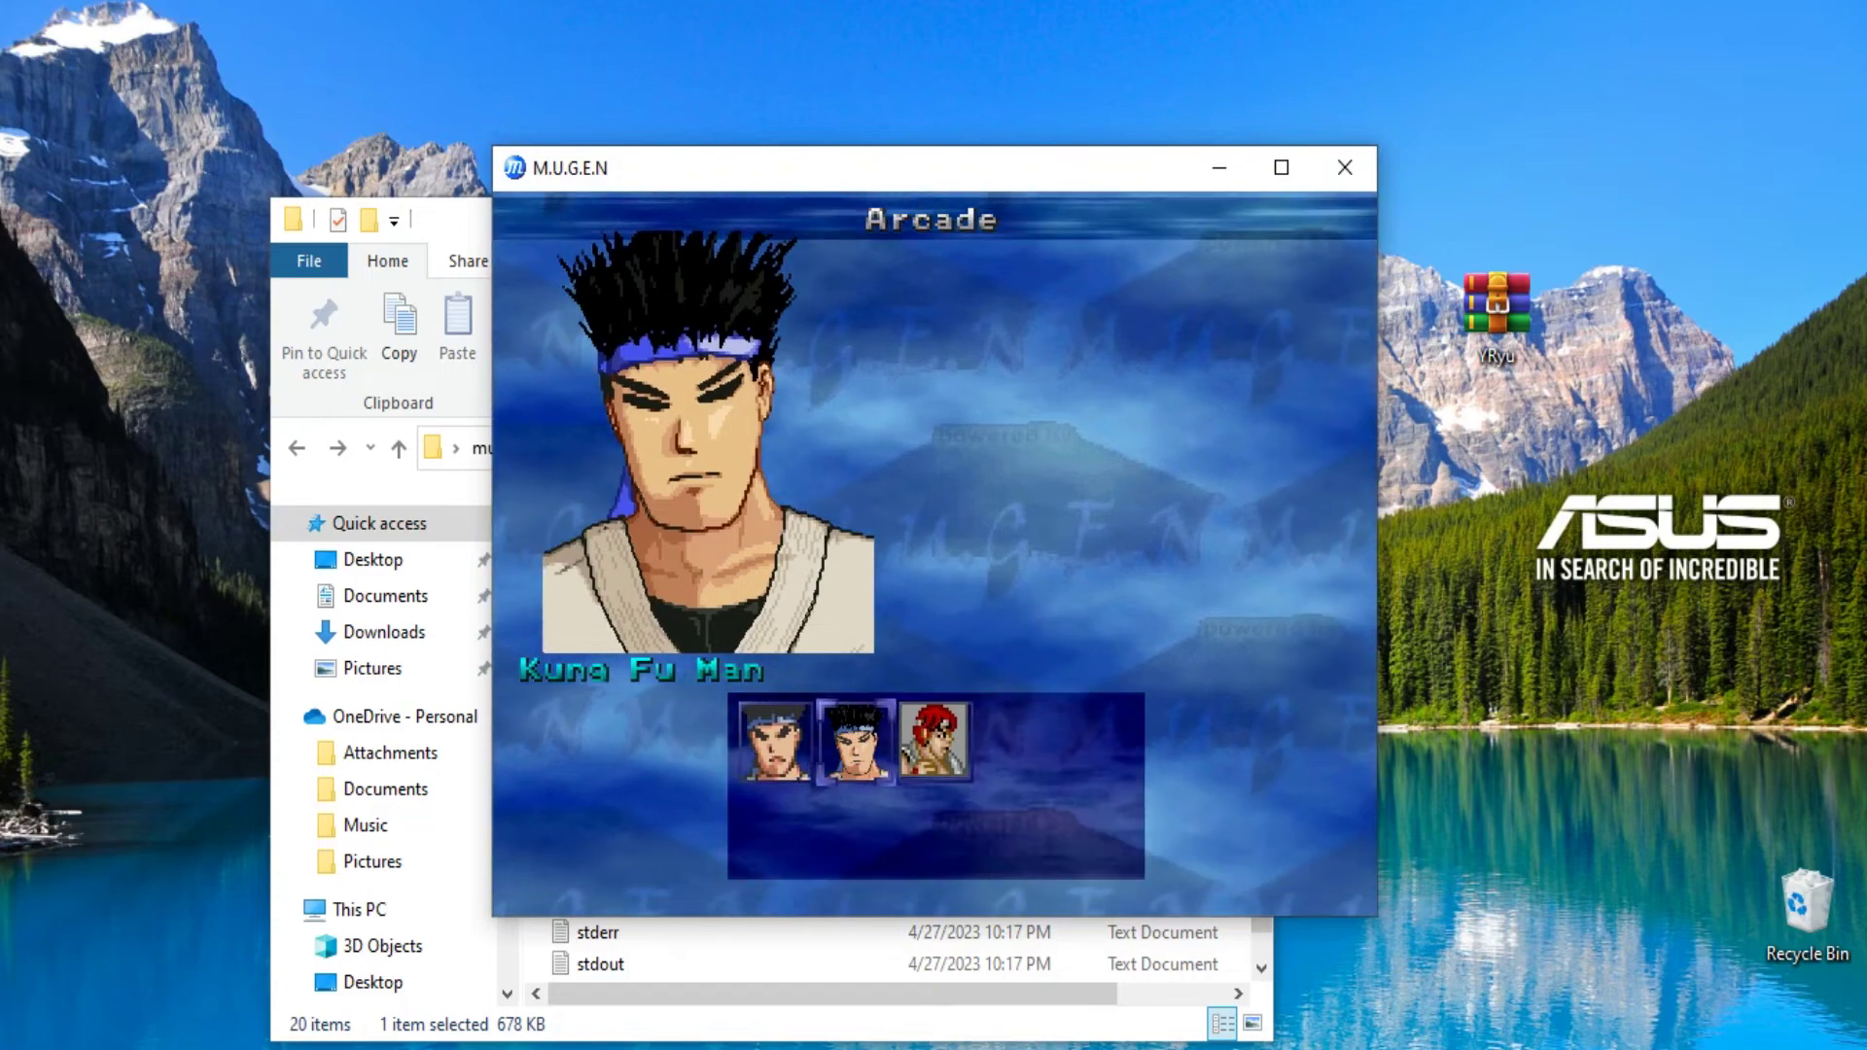
key(Right)
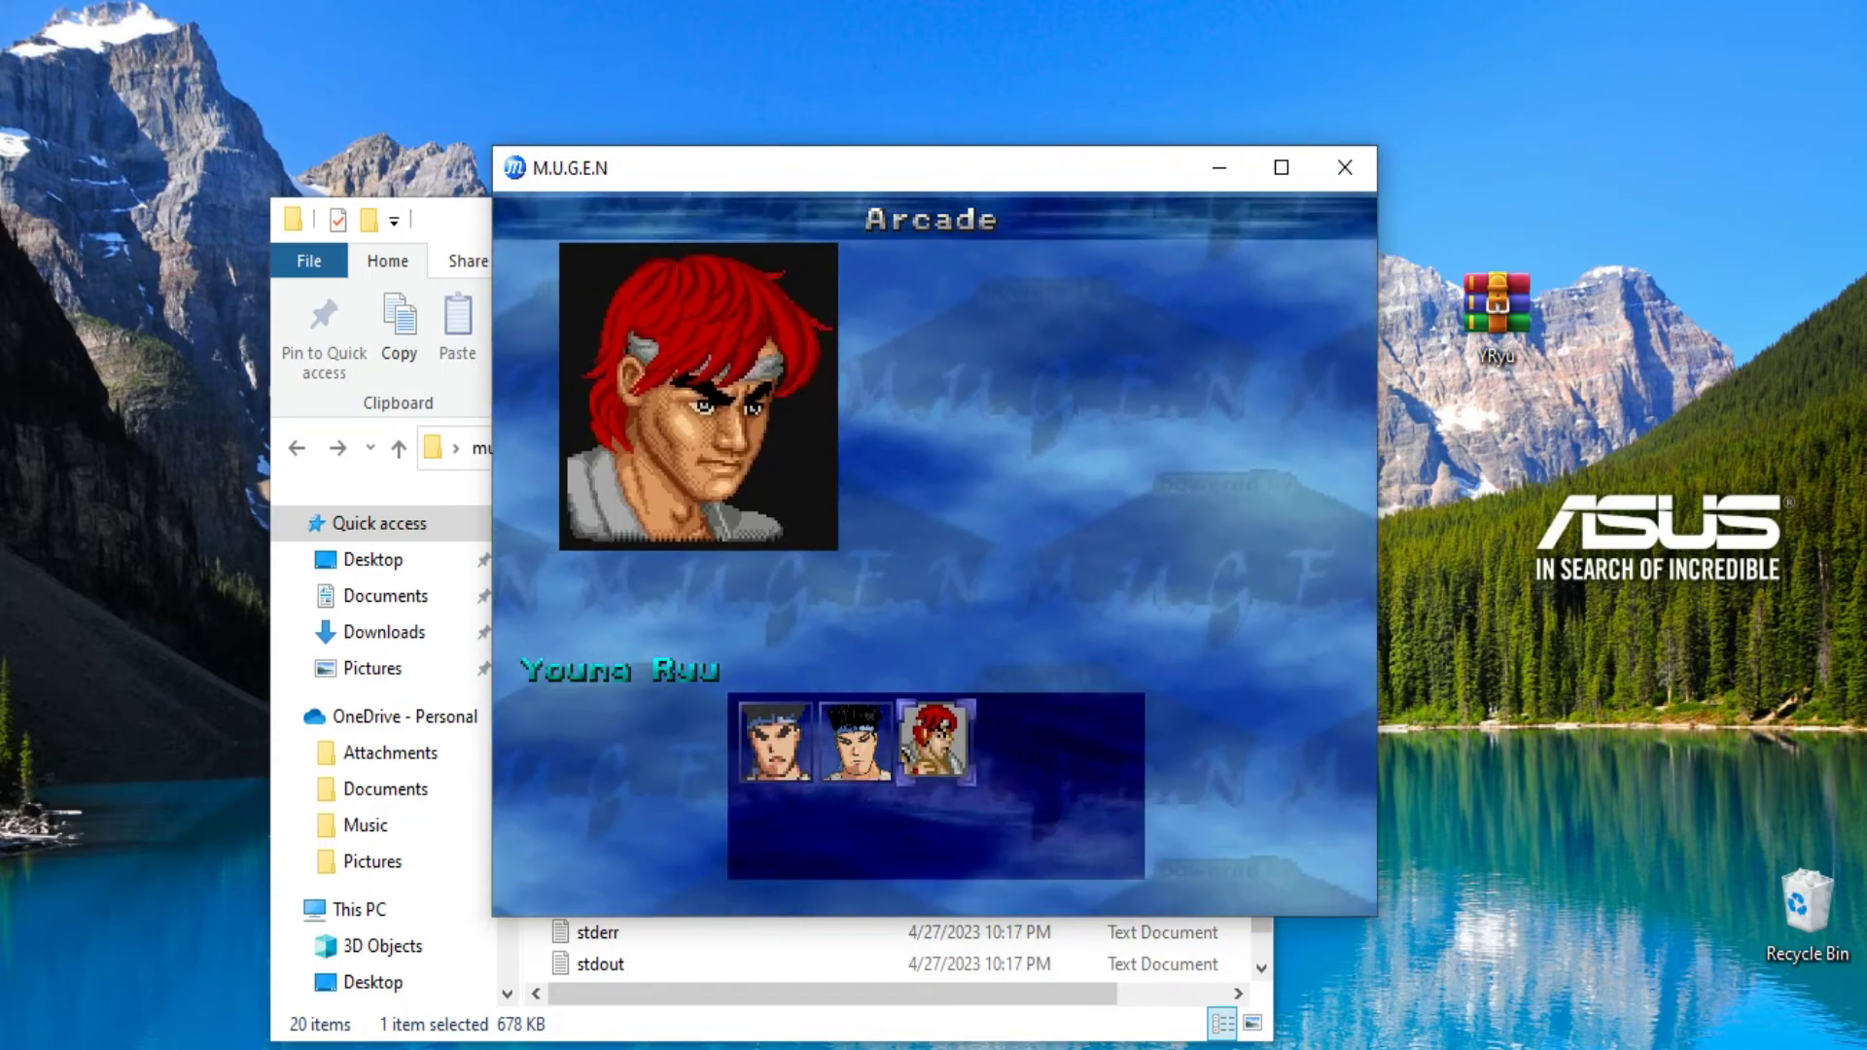
key(Escape)
key(Escape)
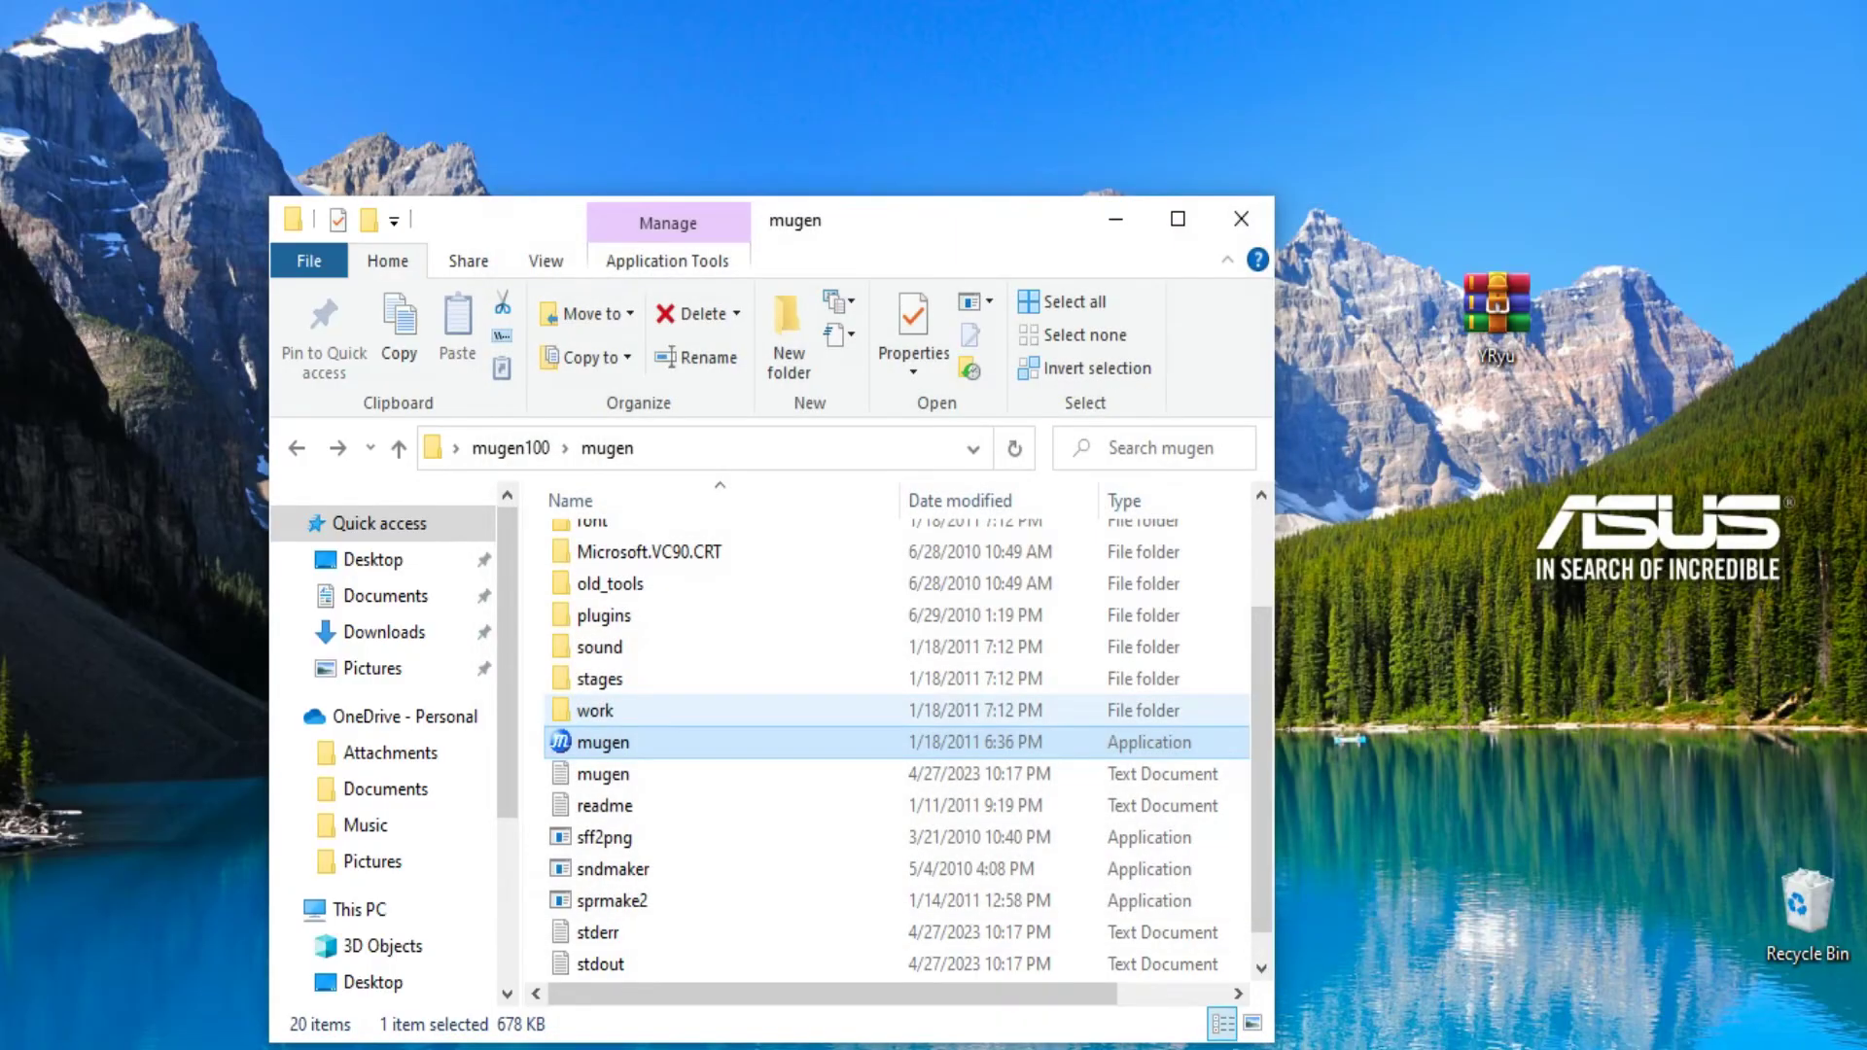
scroll(623, 715, down, 1)
double_click(622, 963)
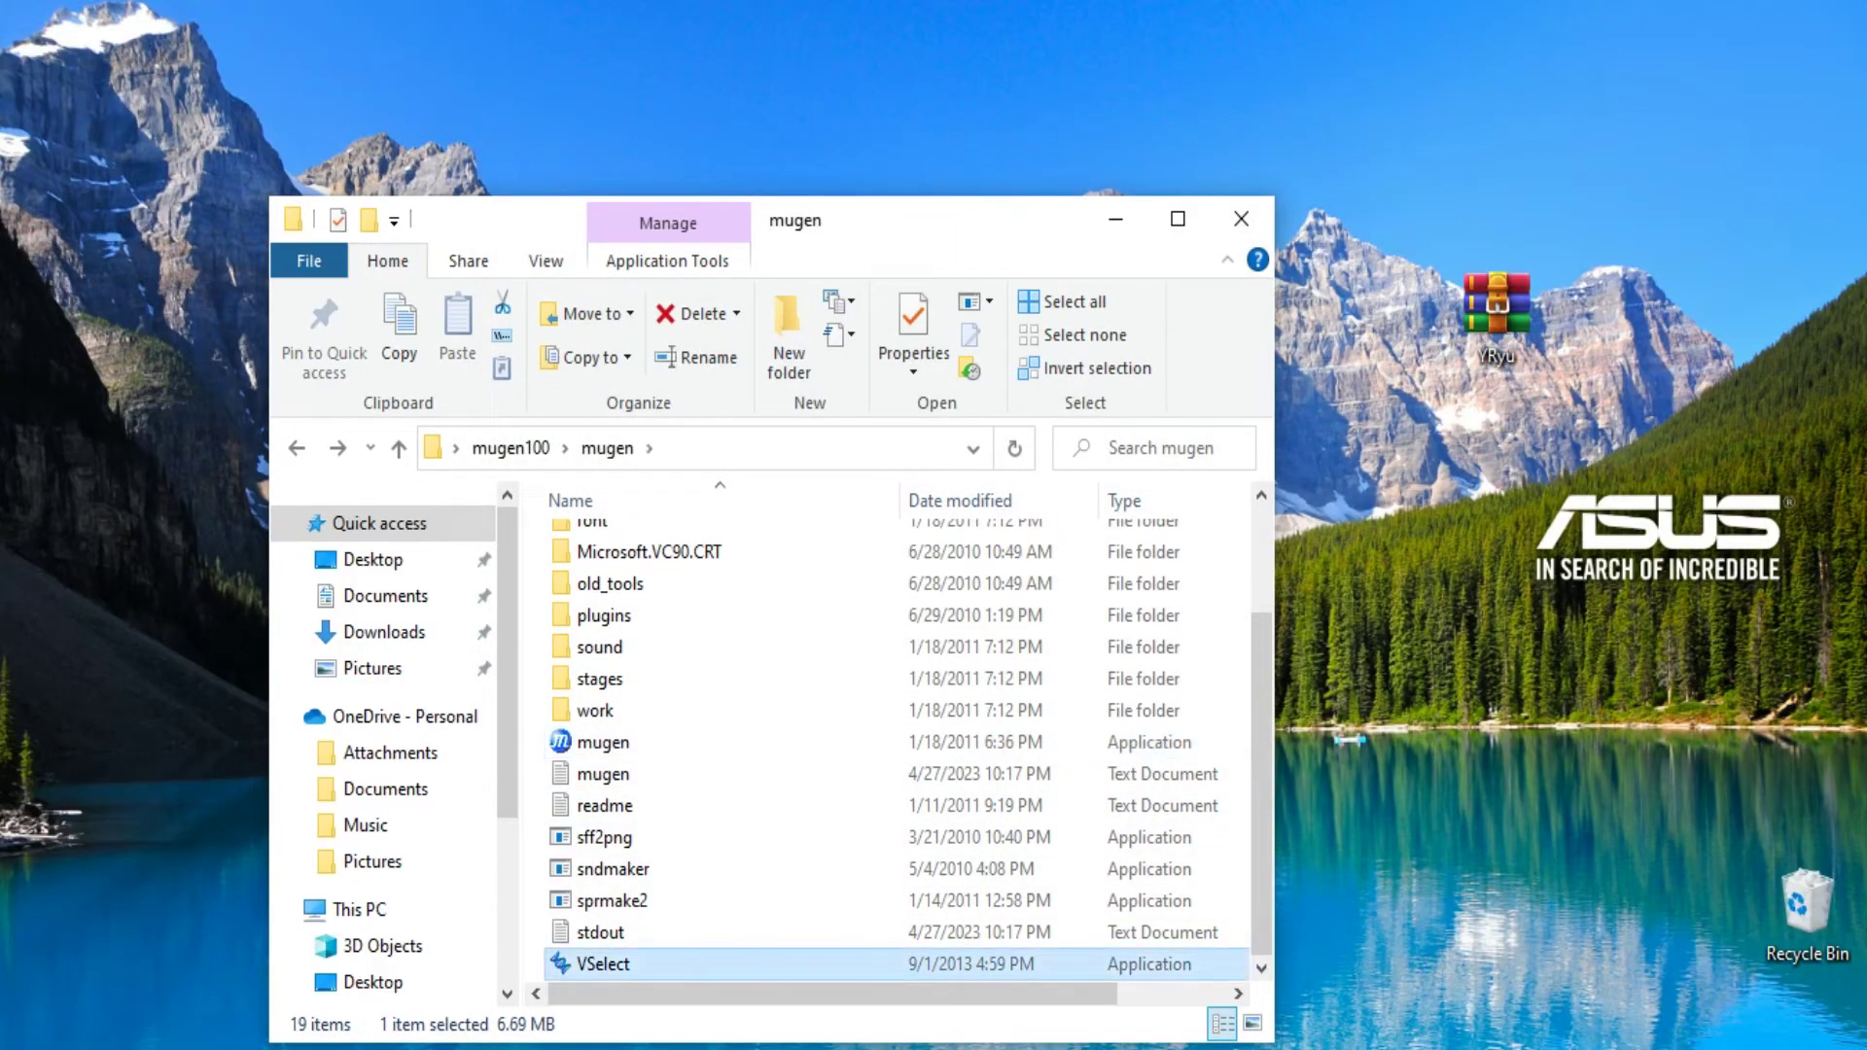
- Launch VSelect, load the motif and maximize the editor
key(Return)
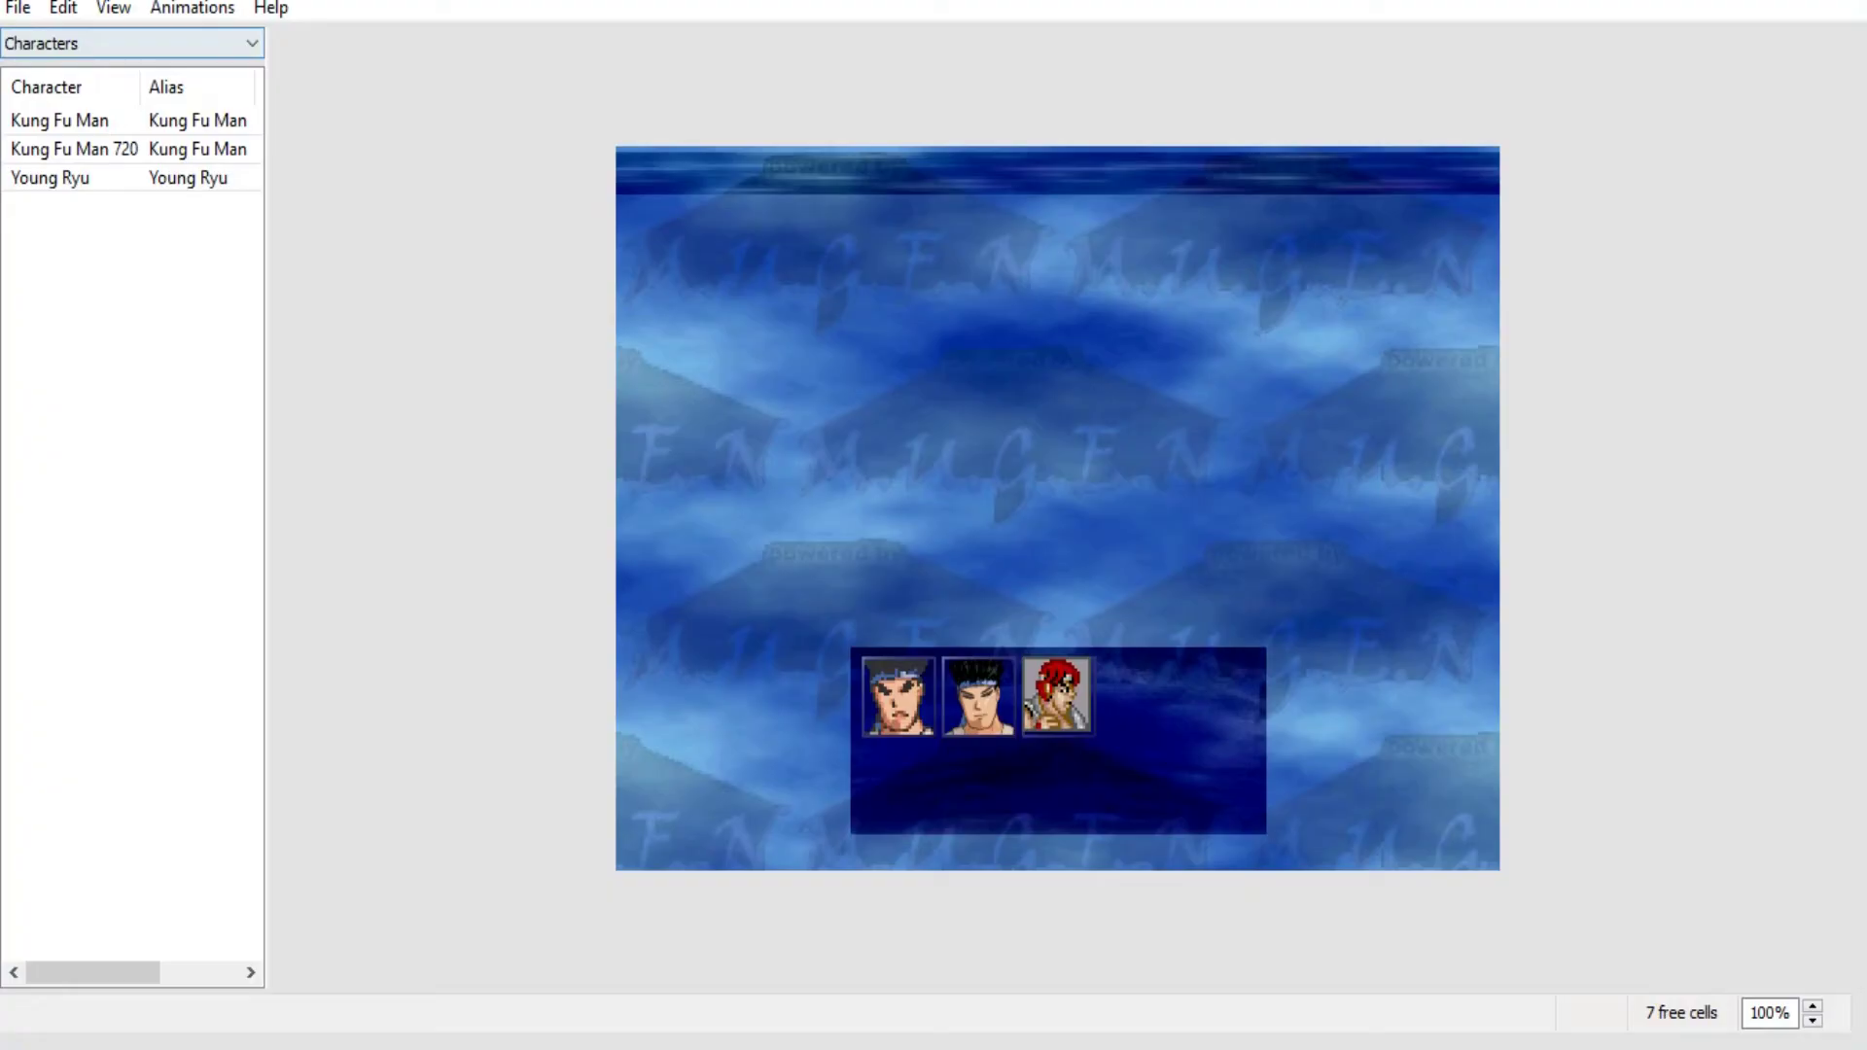
click(17, 8)
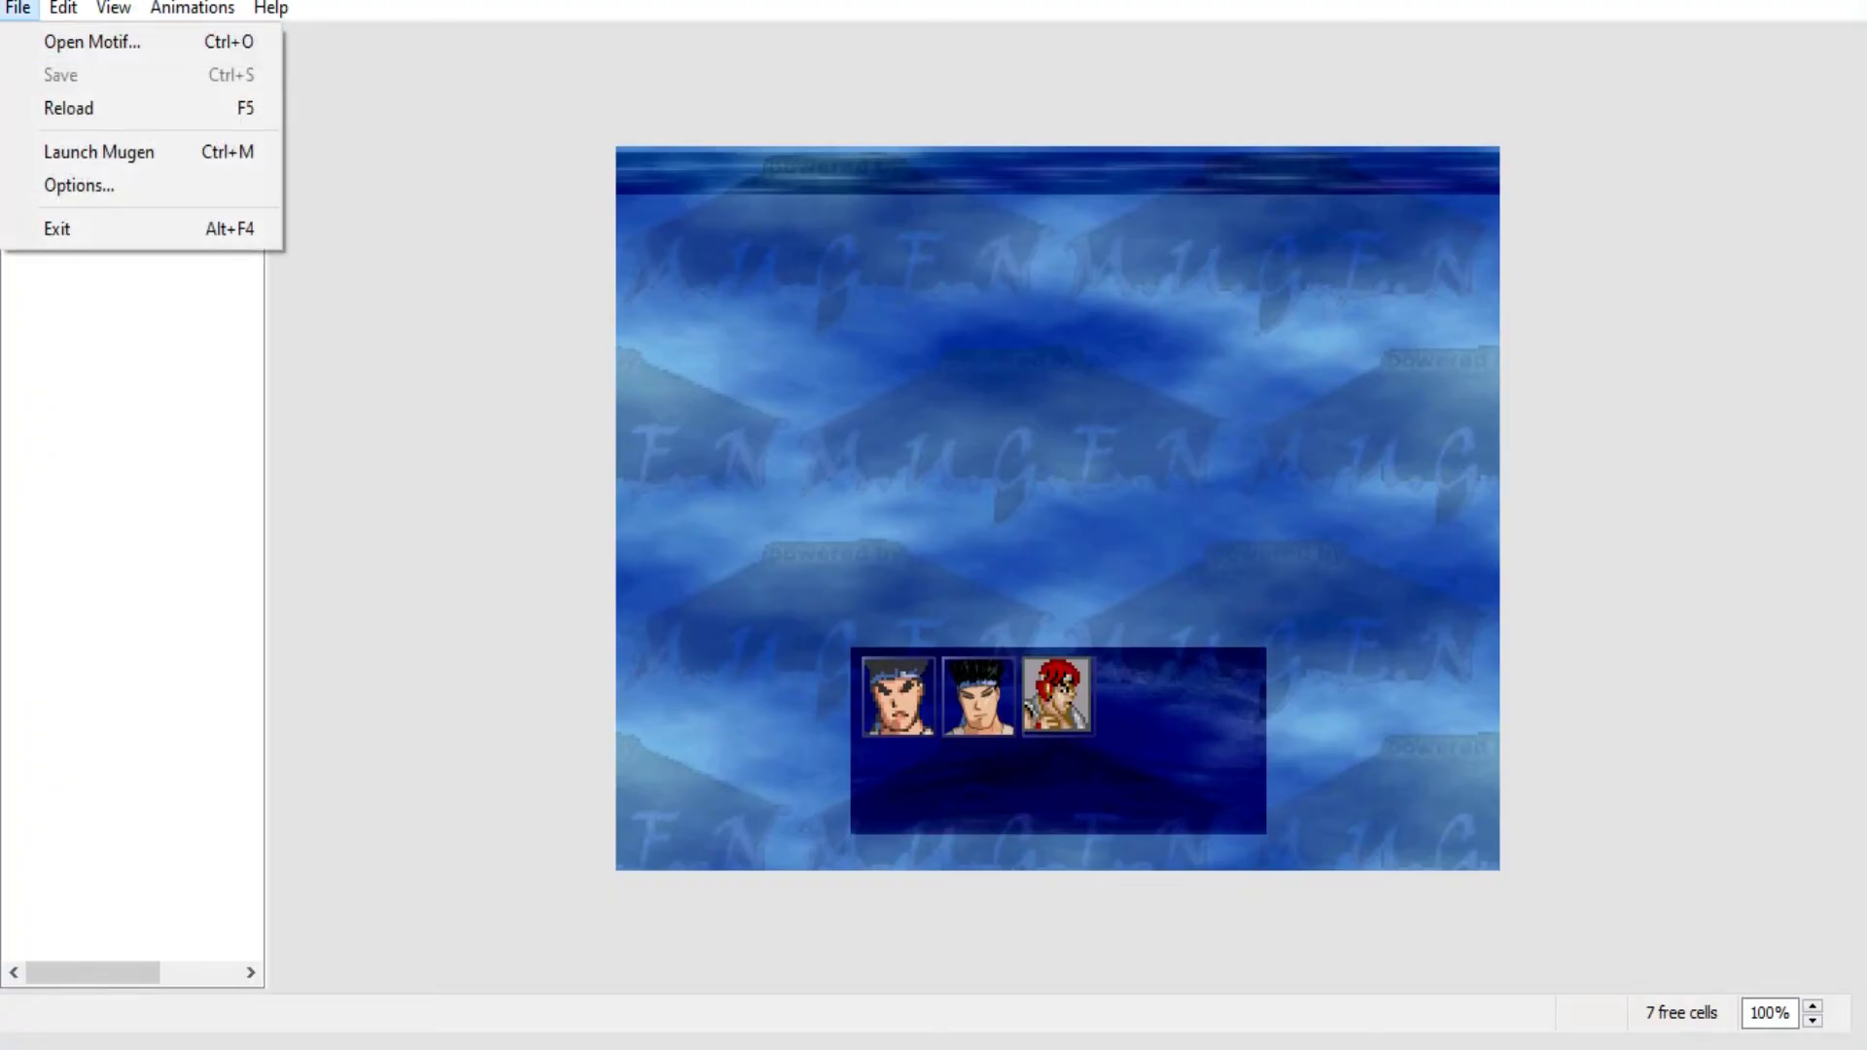
click(93, 42)
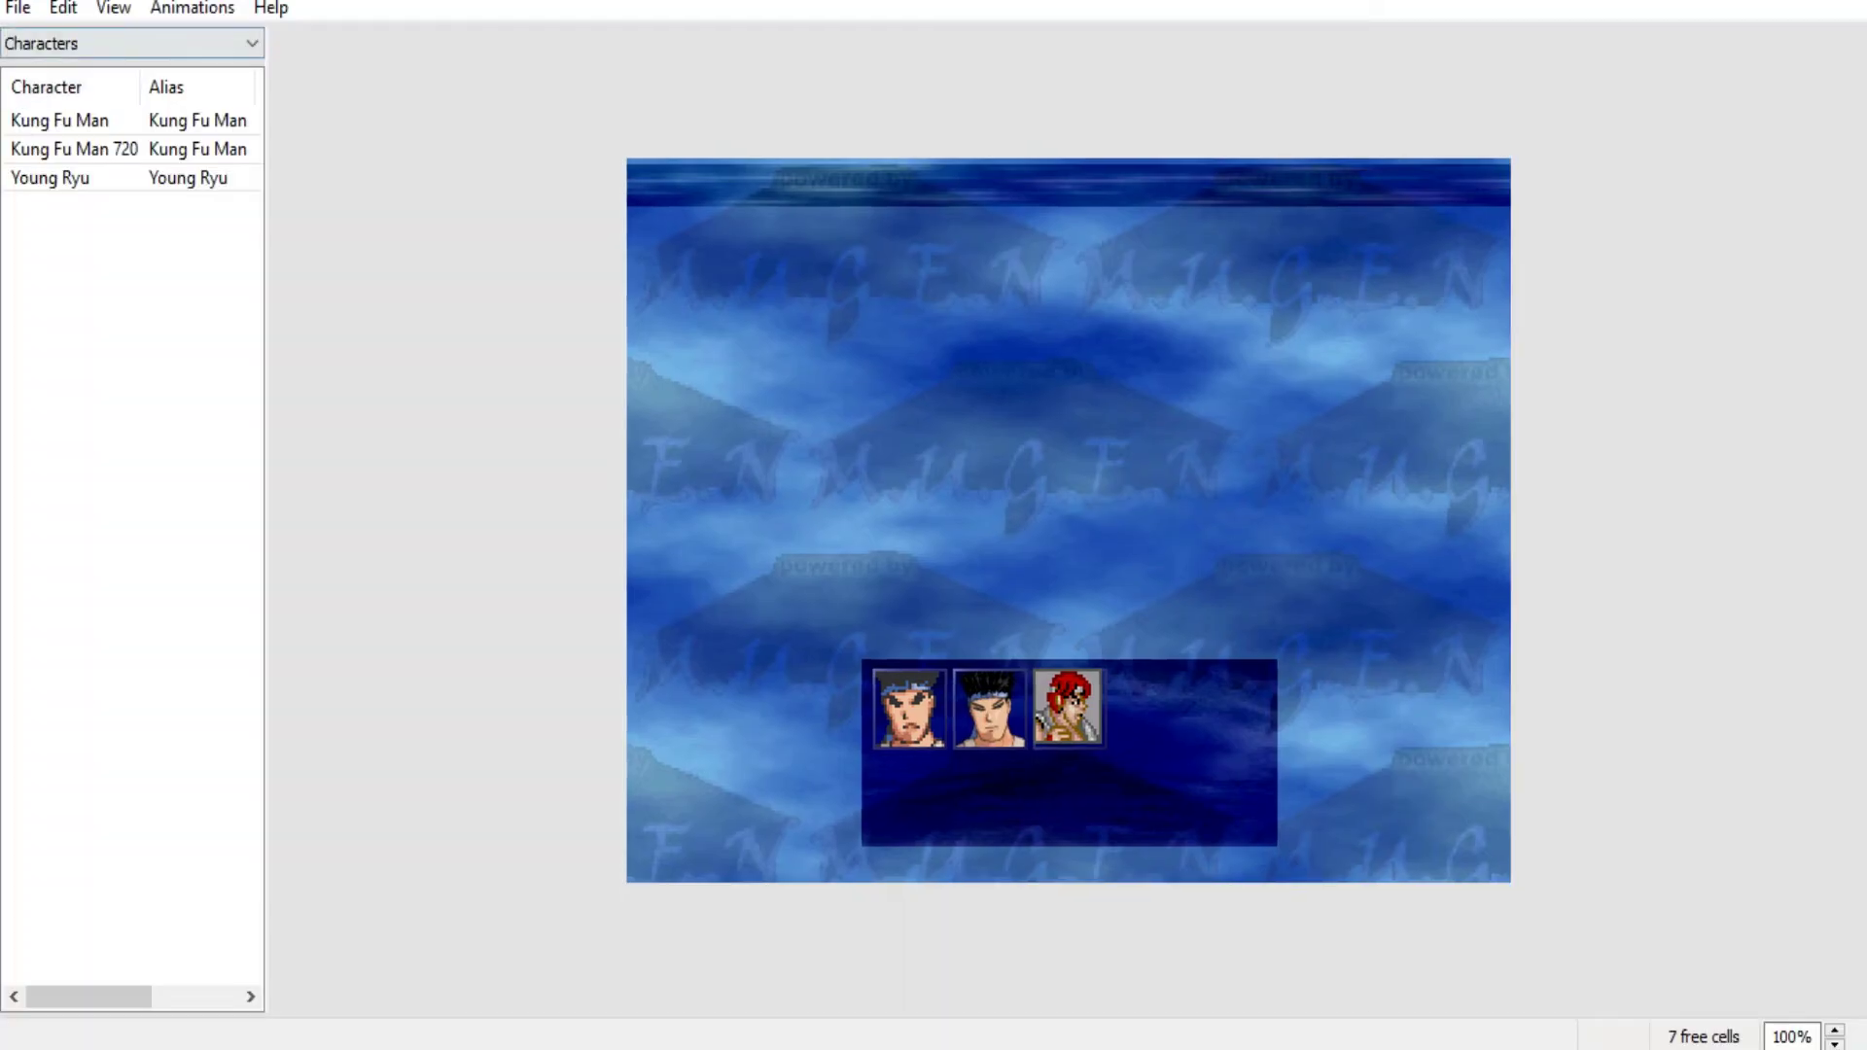
click(113, 8)
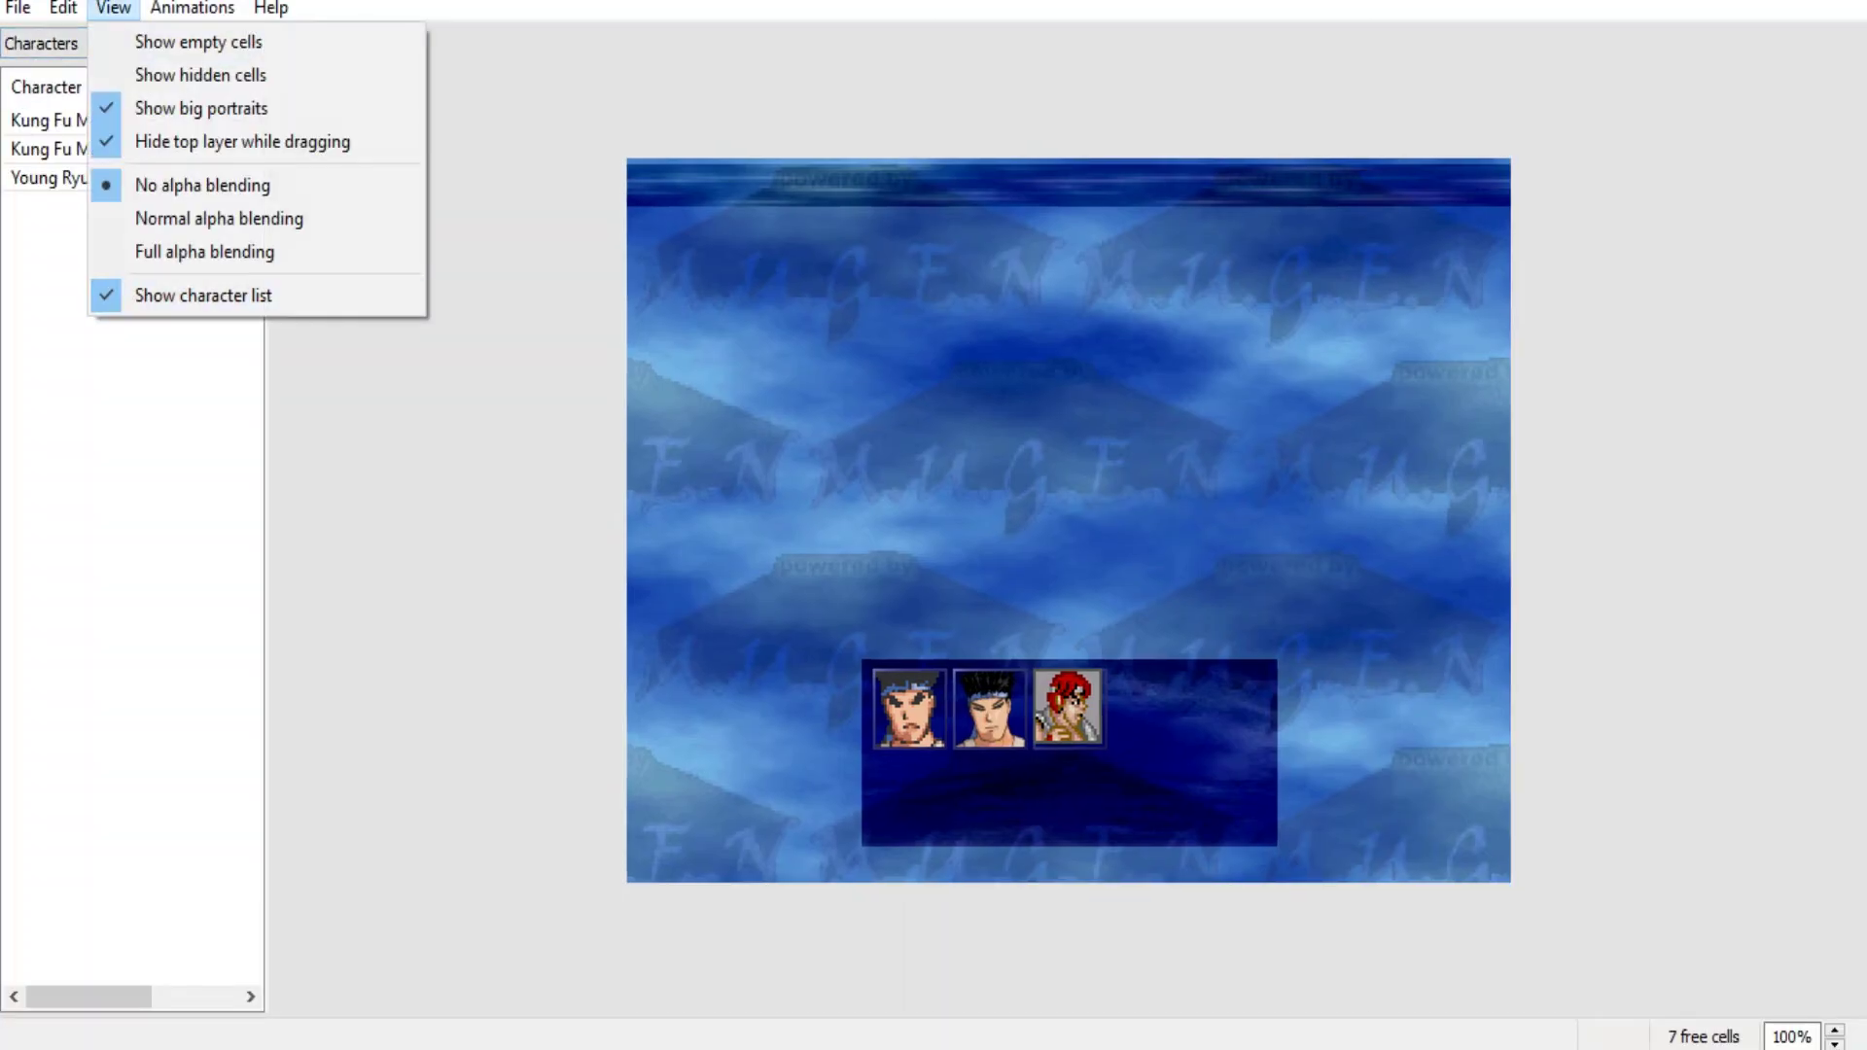
key(Escape)
- Place Kung Fu Man 720, Young Ryu, Kung Fu Man 720 in row two, save and exit
drag(74, 150, 919, 795)
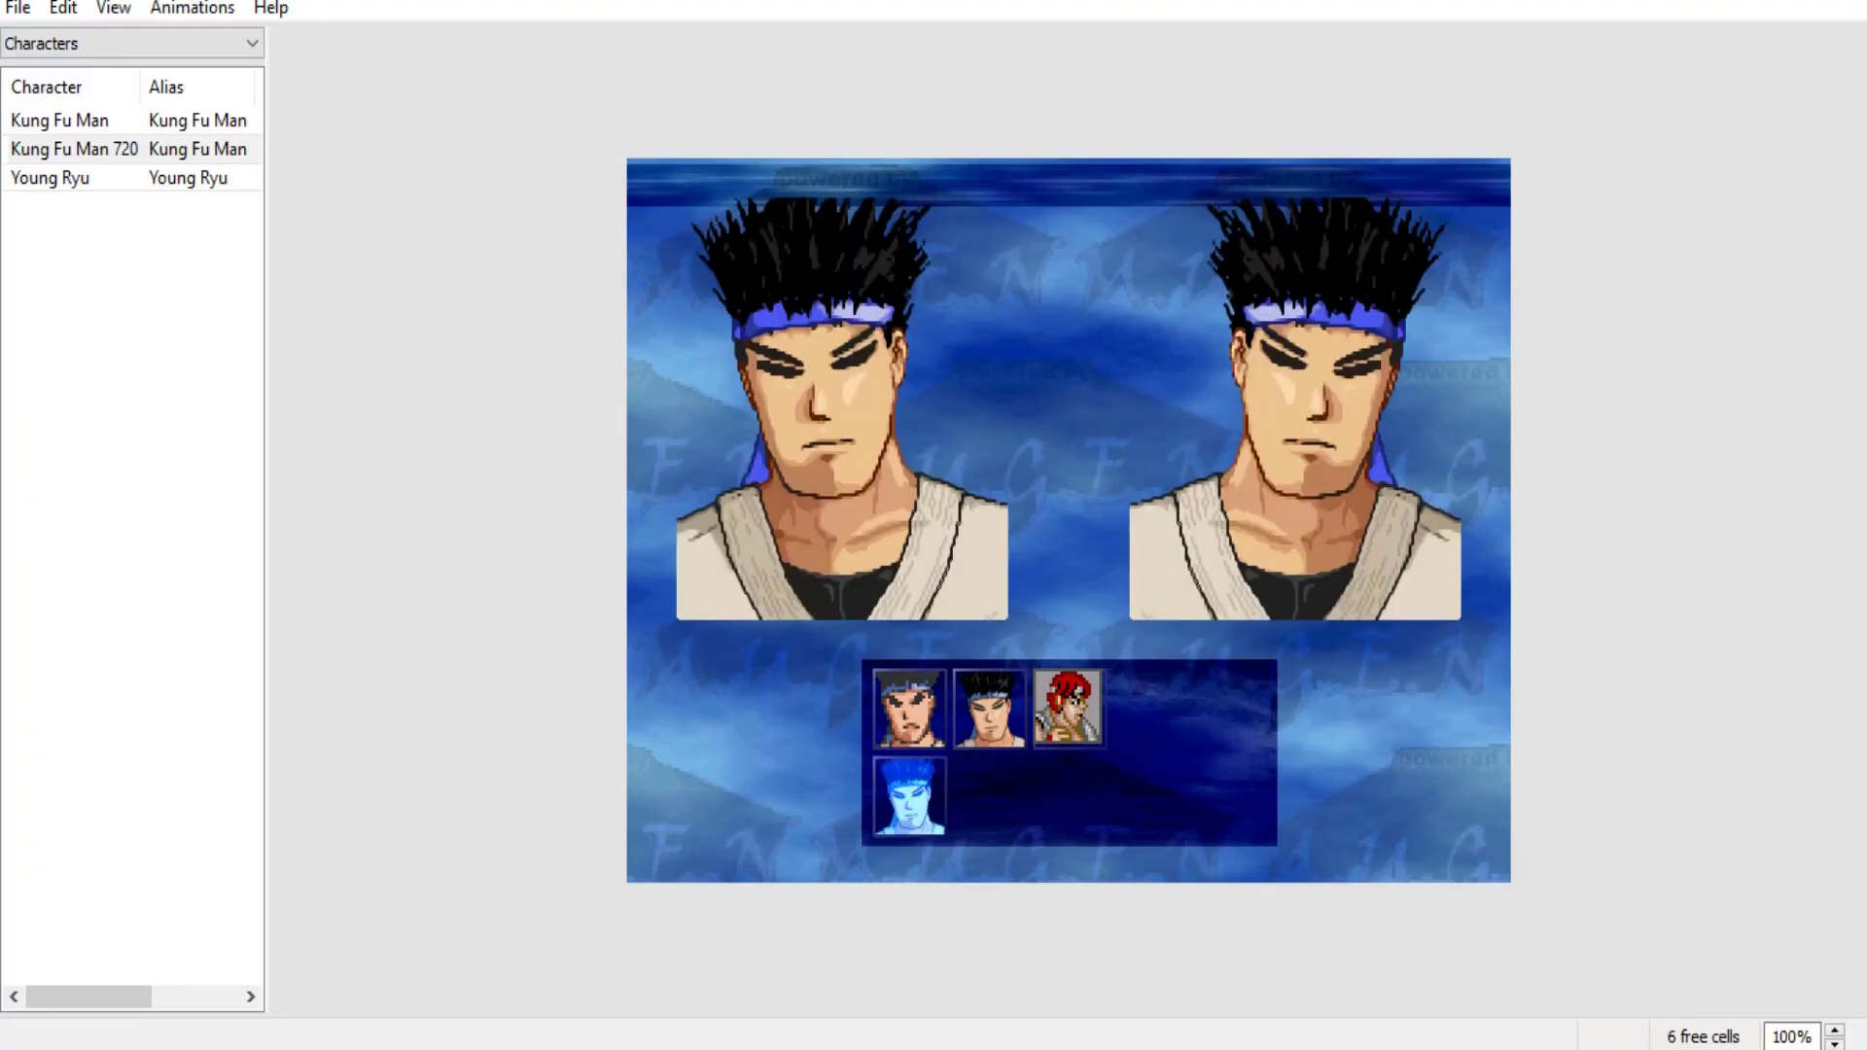
drag(49, 178, 988, 796)
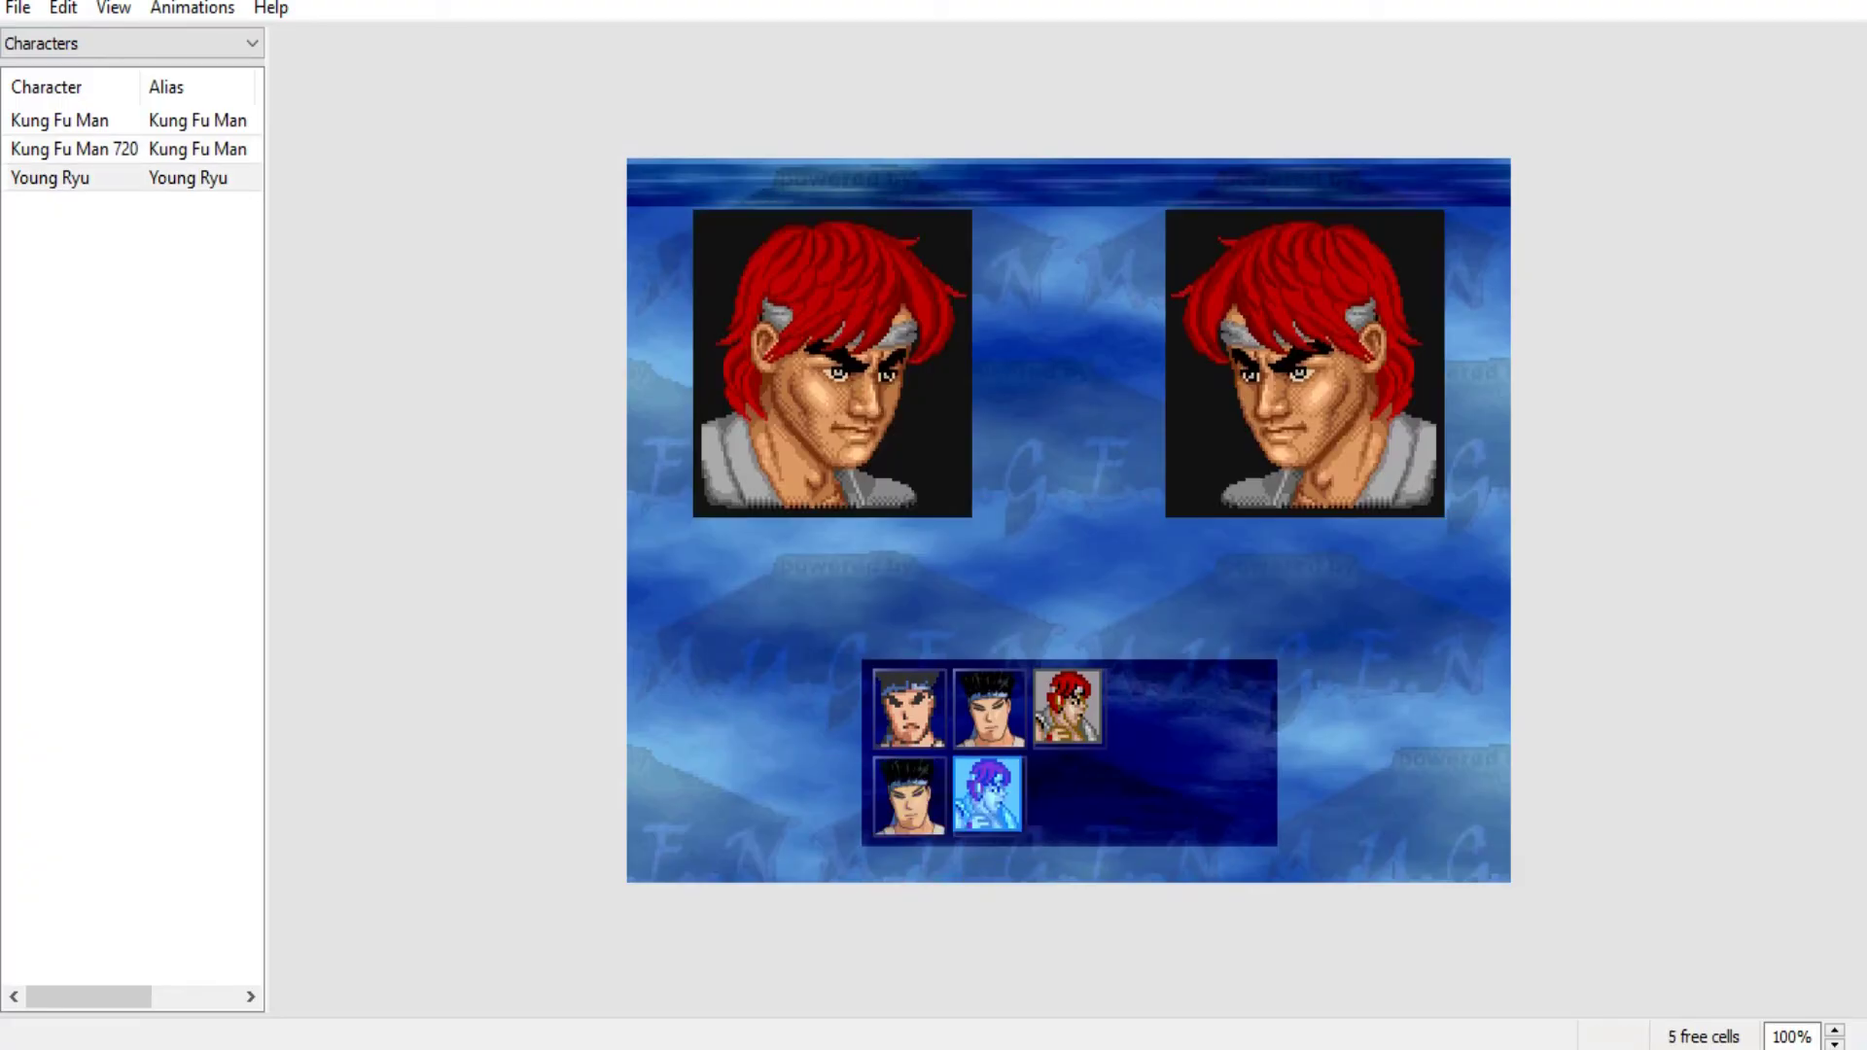
drag(73, 150, 1068, 797)
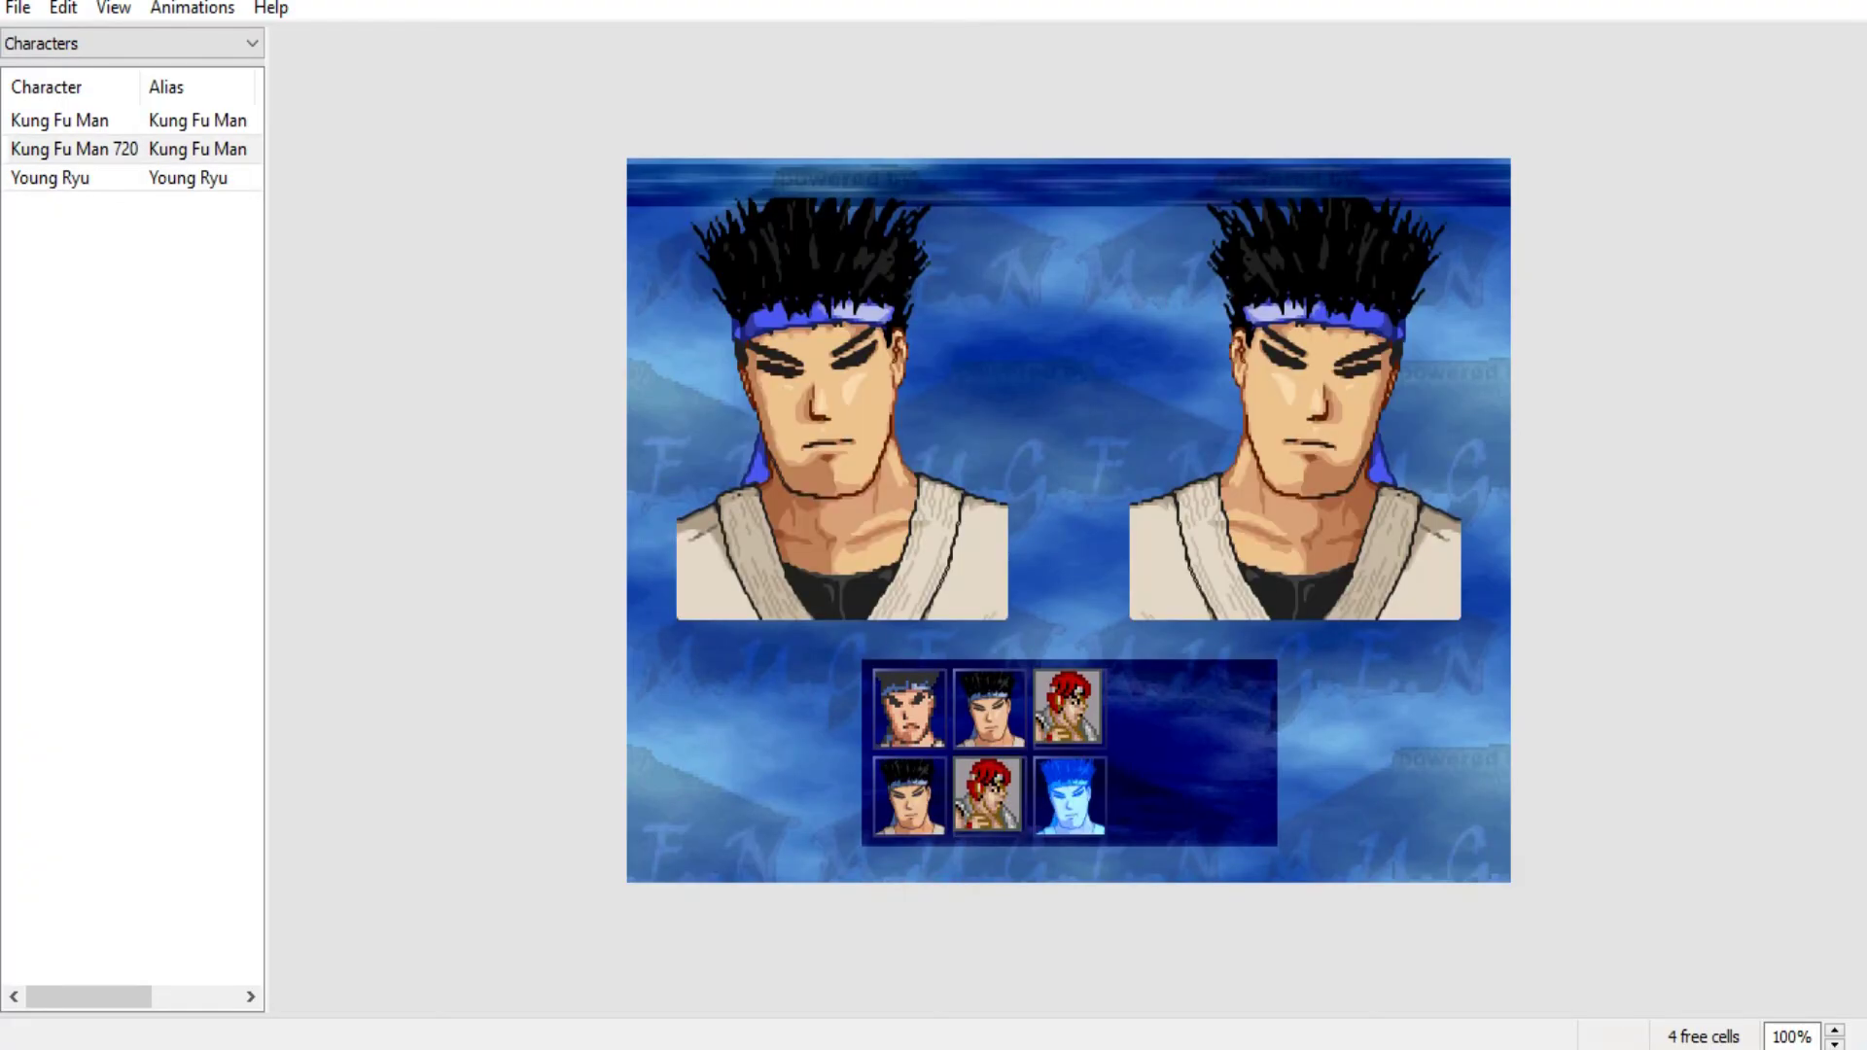
click(17, 8)
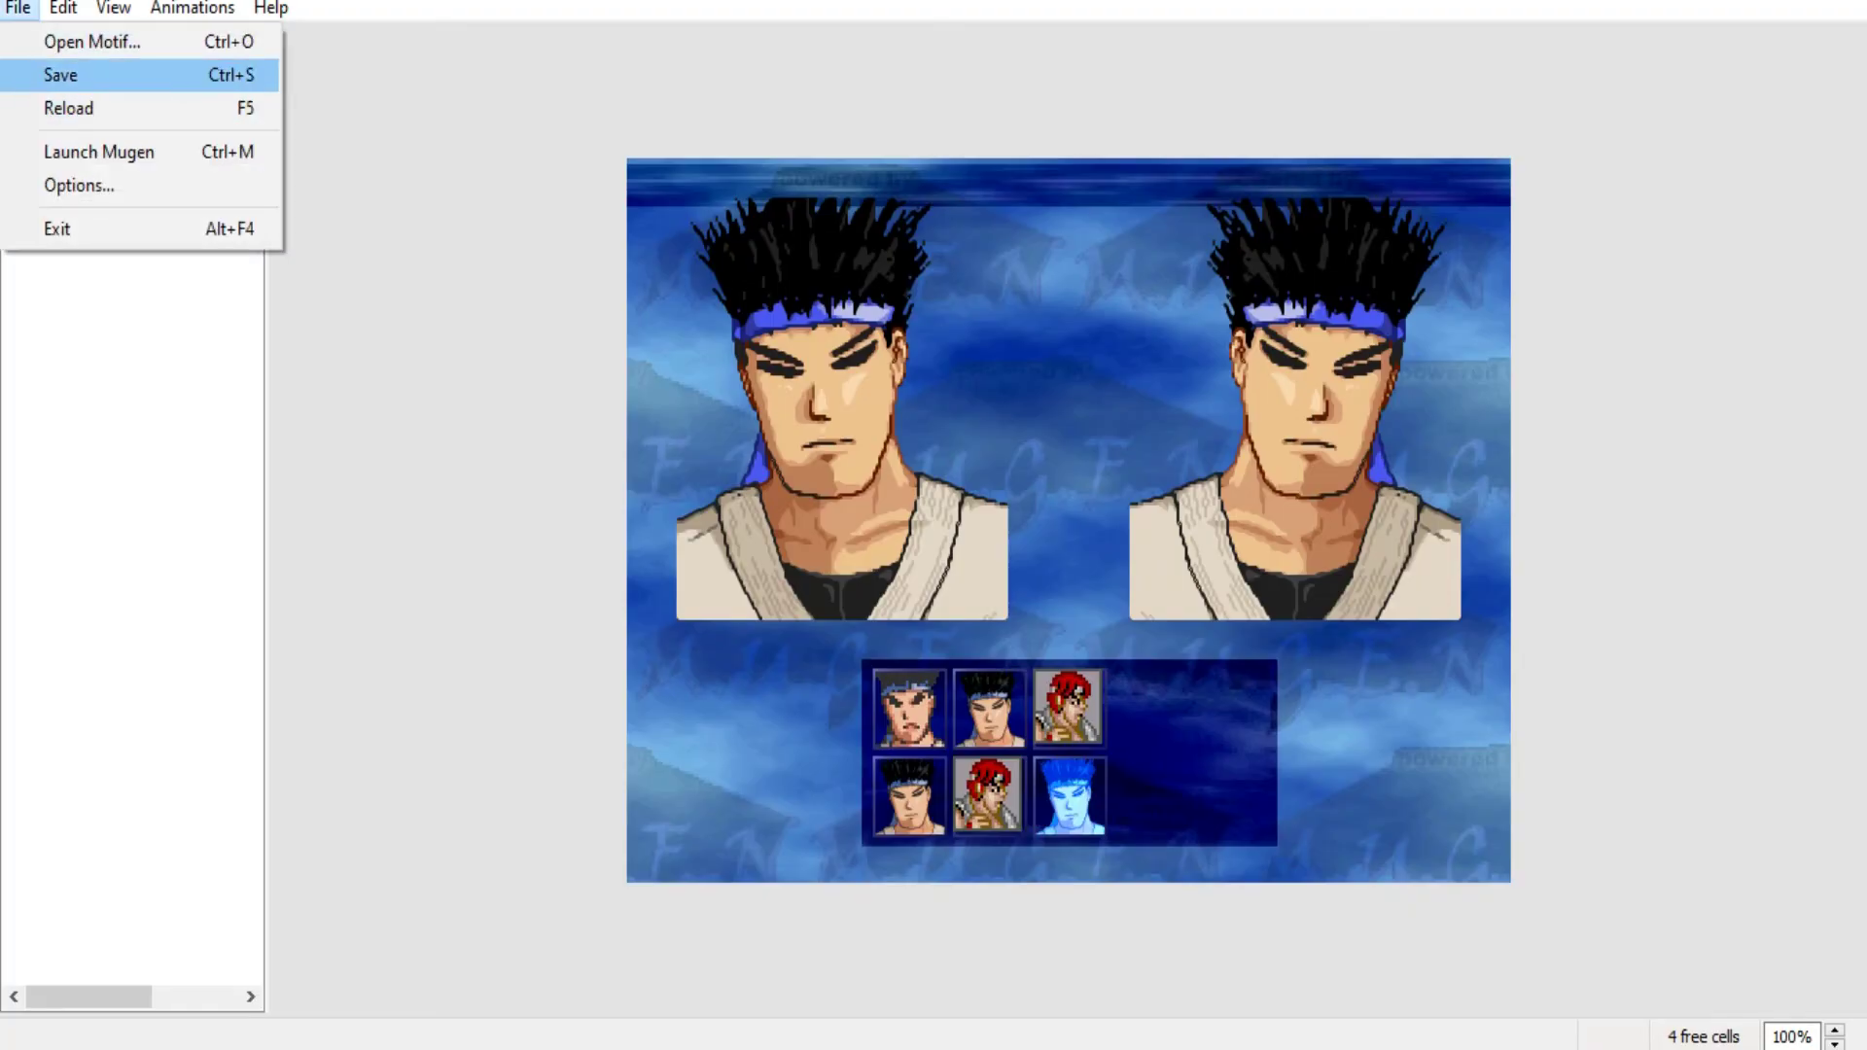
click(60, 75)
click(17, 8)
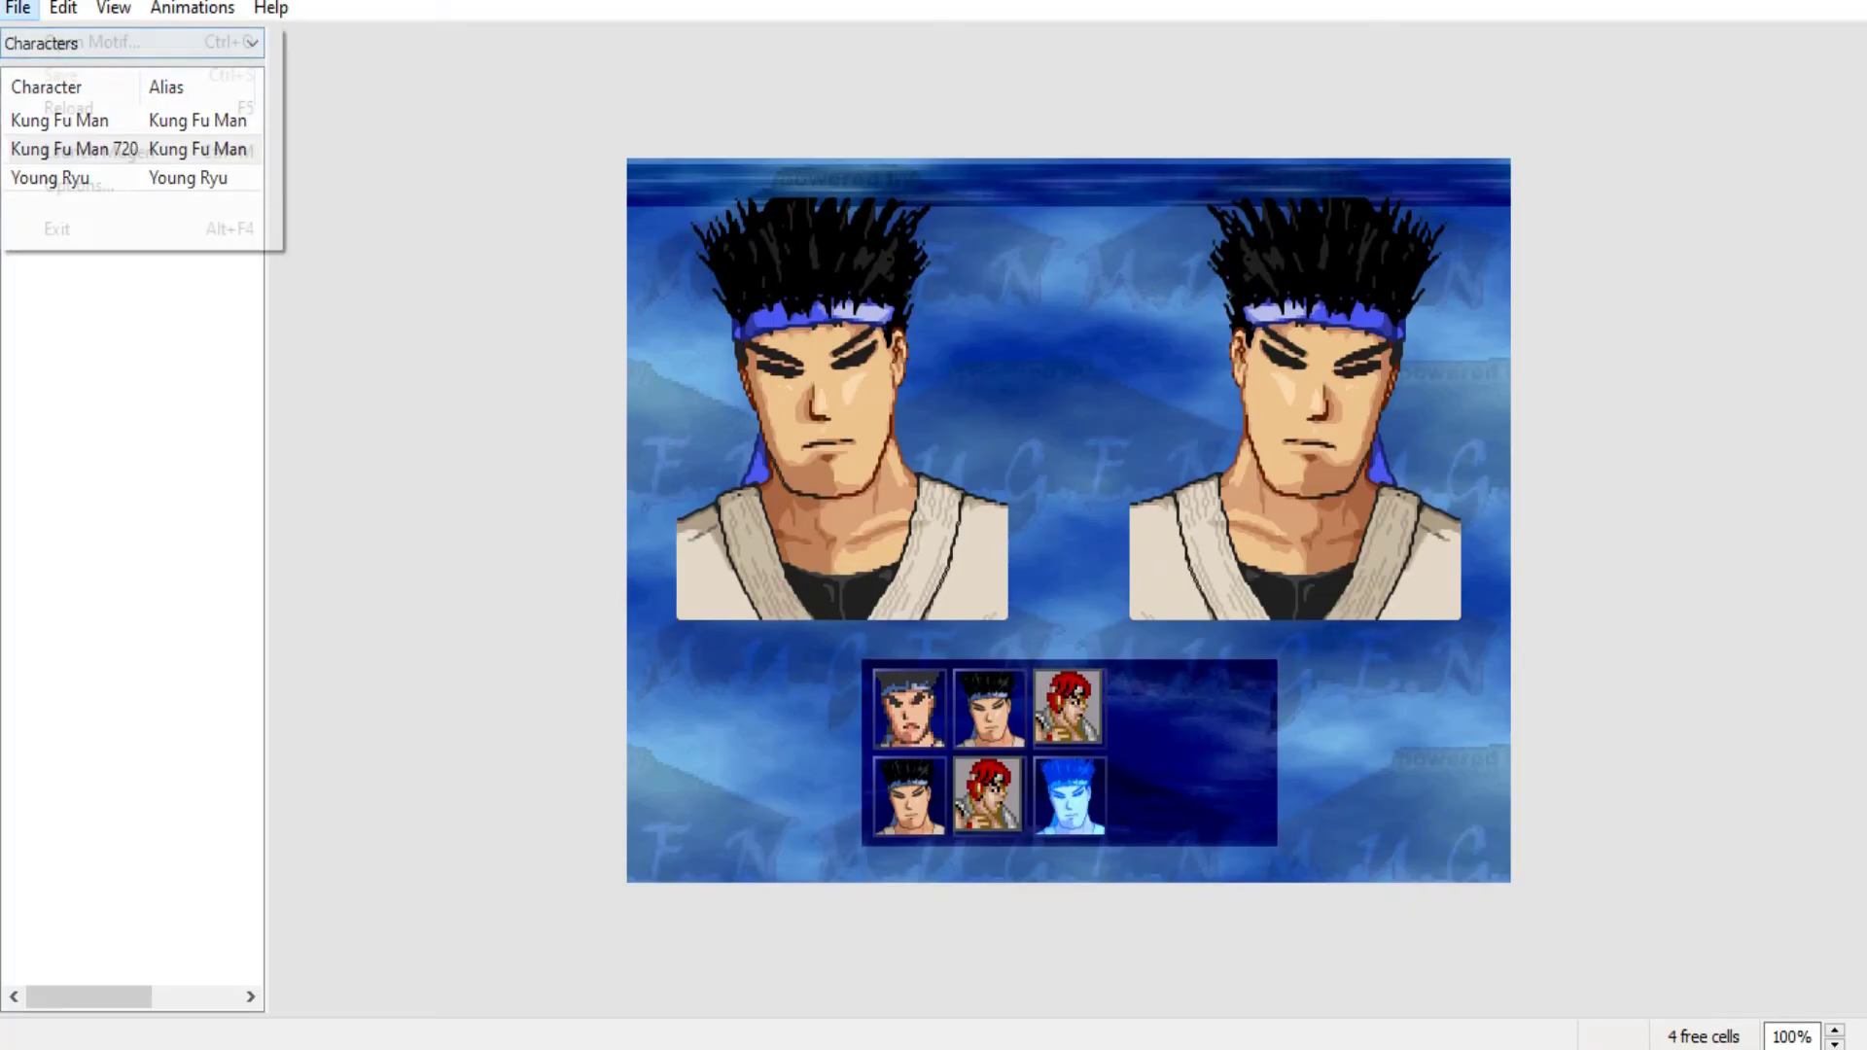
click(59, 229)
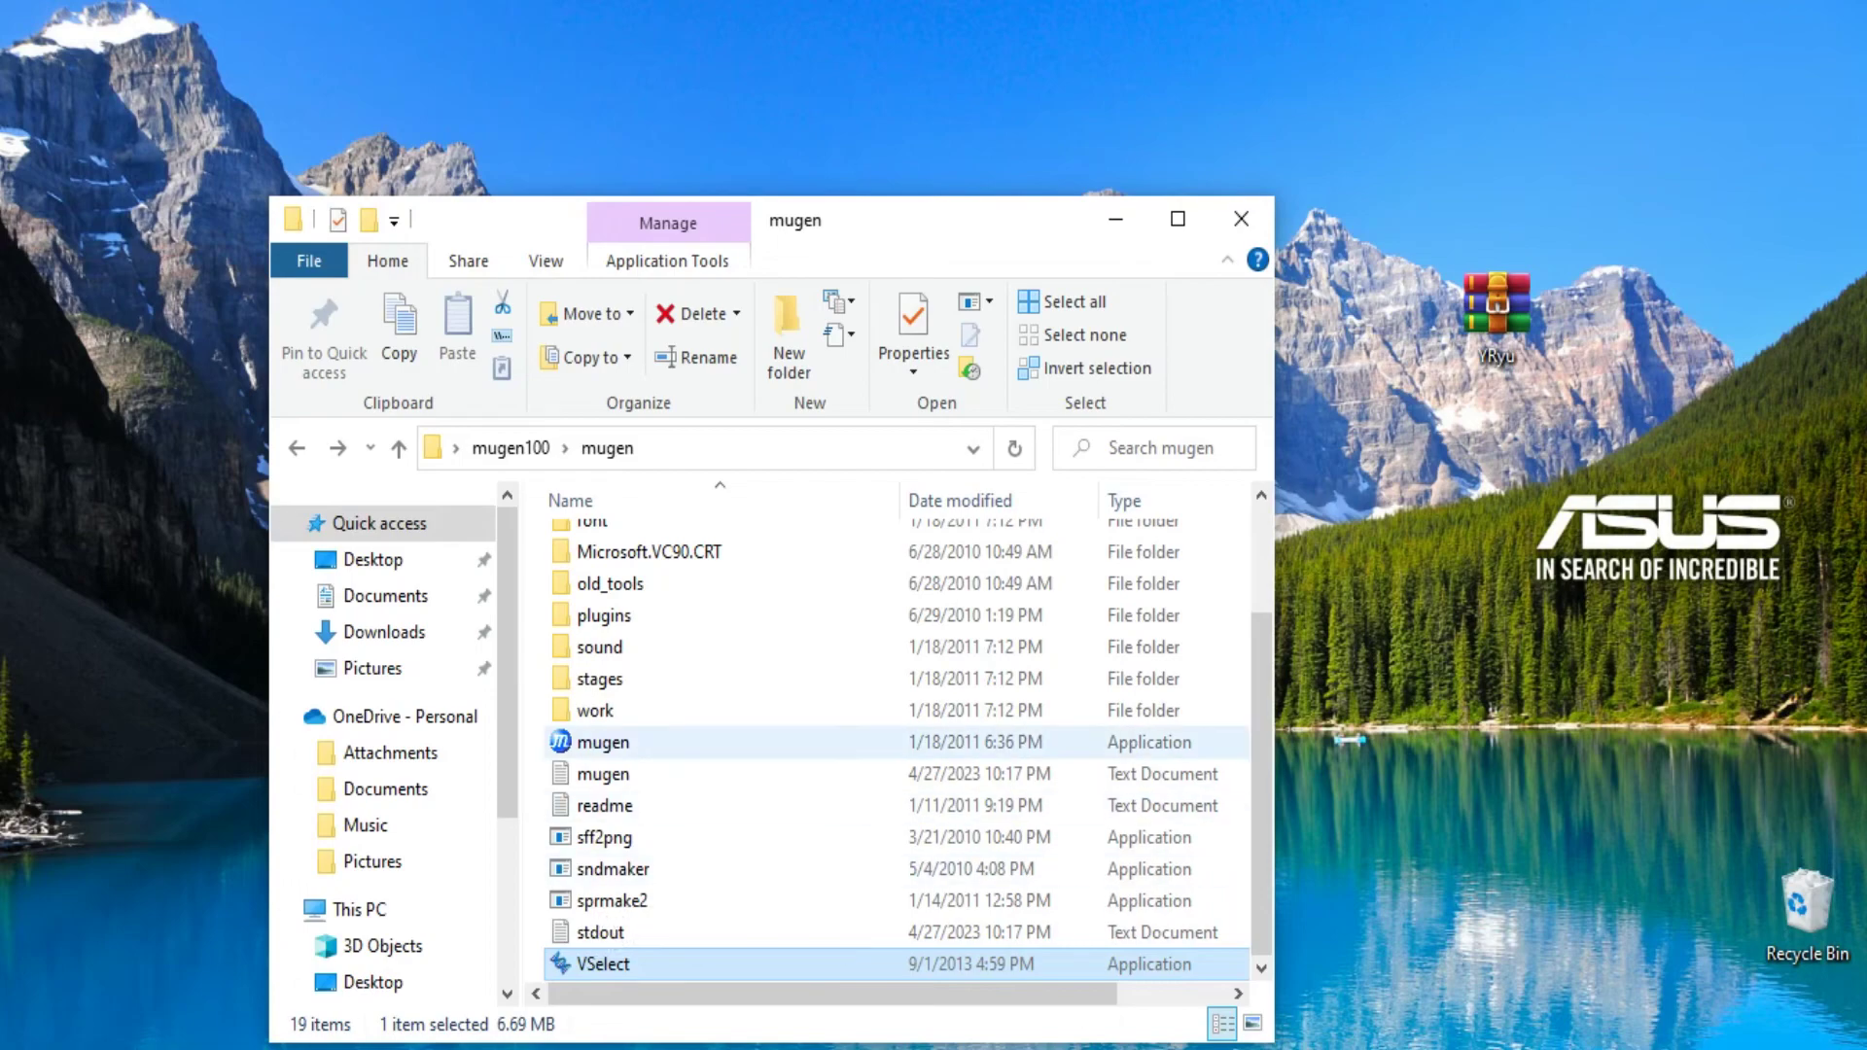
- Relaunch the mugen application from its folder to check the updated character roster
double_click(605, 743)
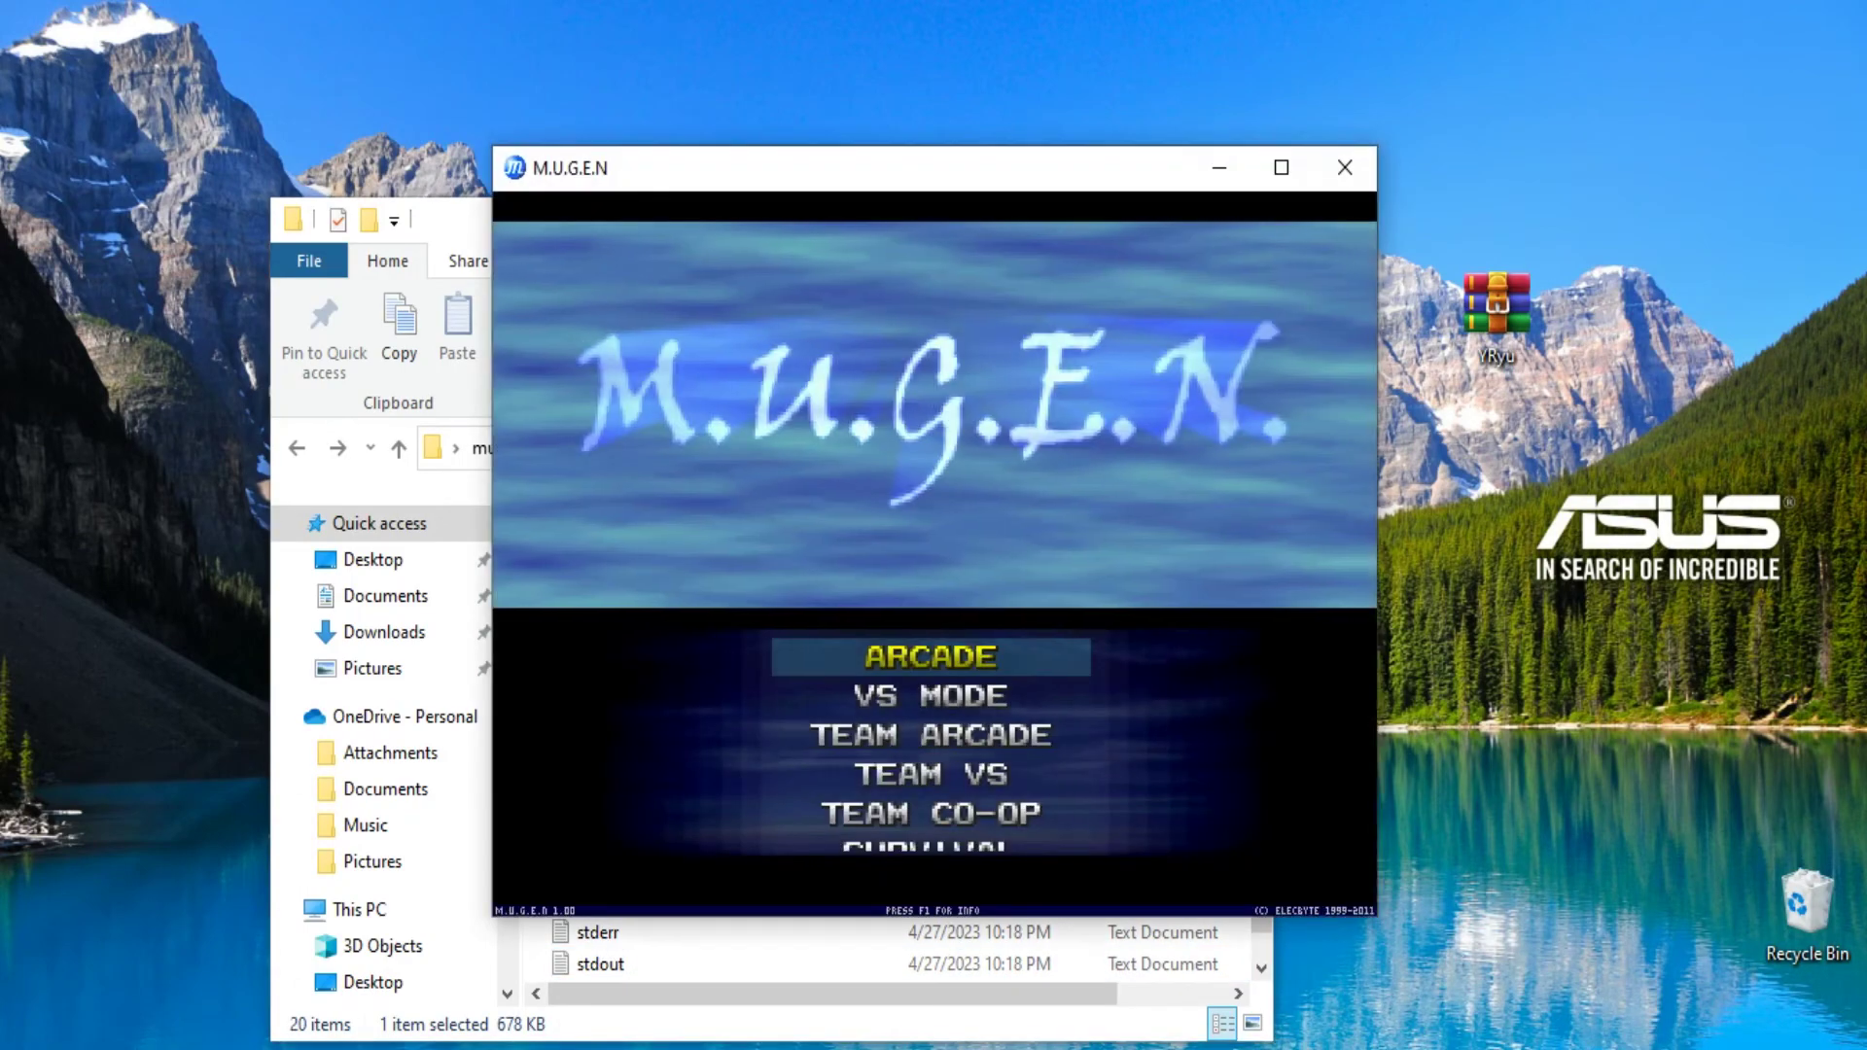